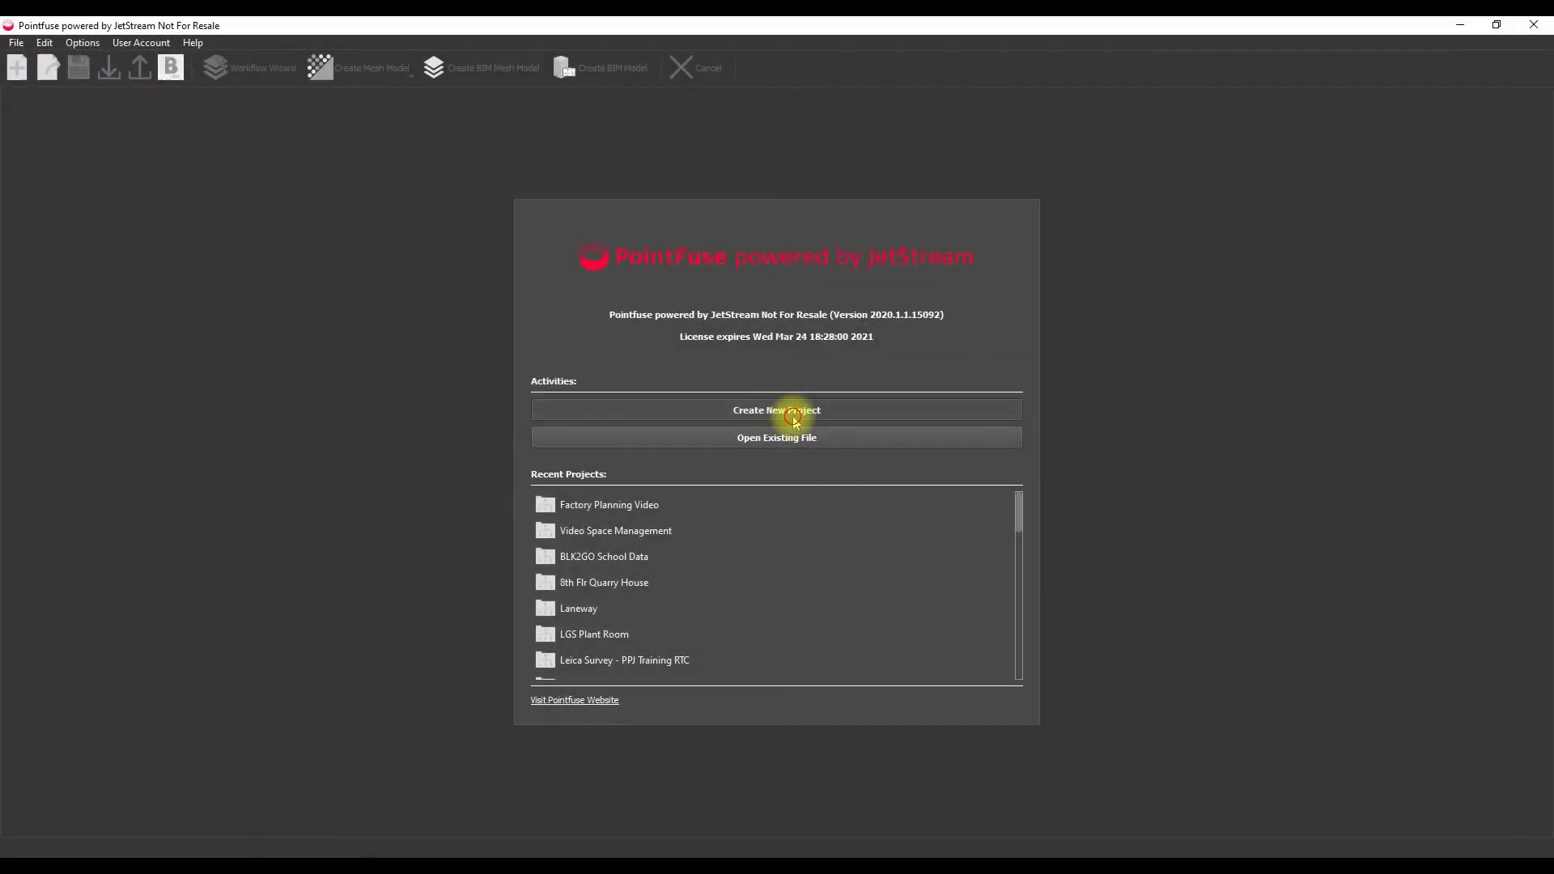
Create a Point Cloud project named "Hexagon House BLK2GO" and import the Hexagon House BLK2GO 1.lgs scan into it
click(792, 414)
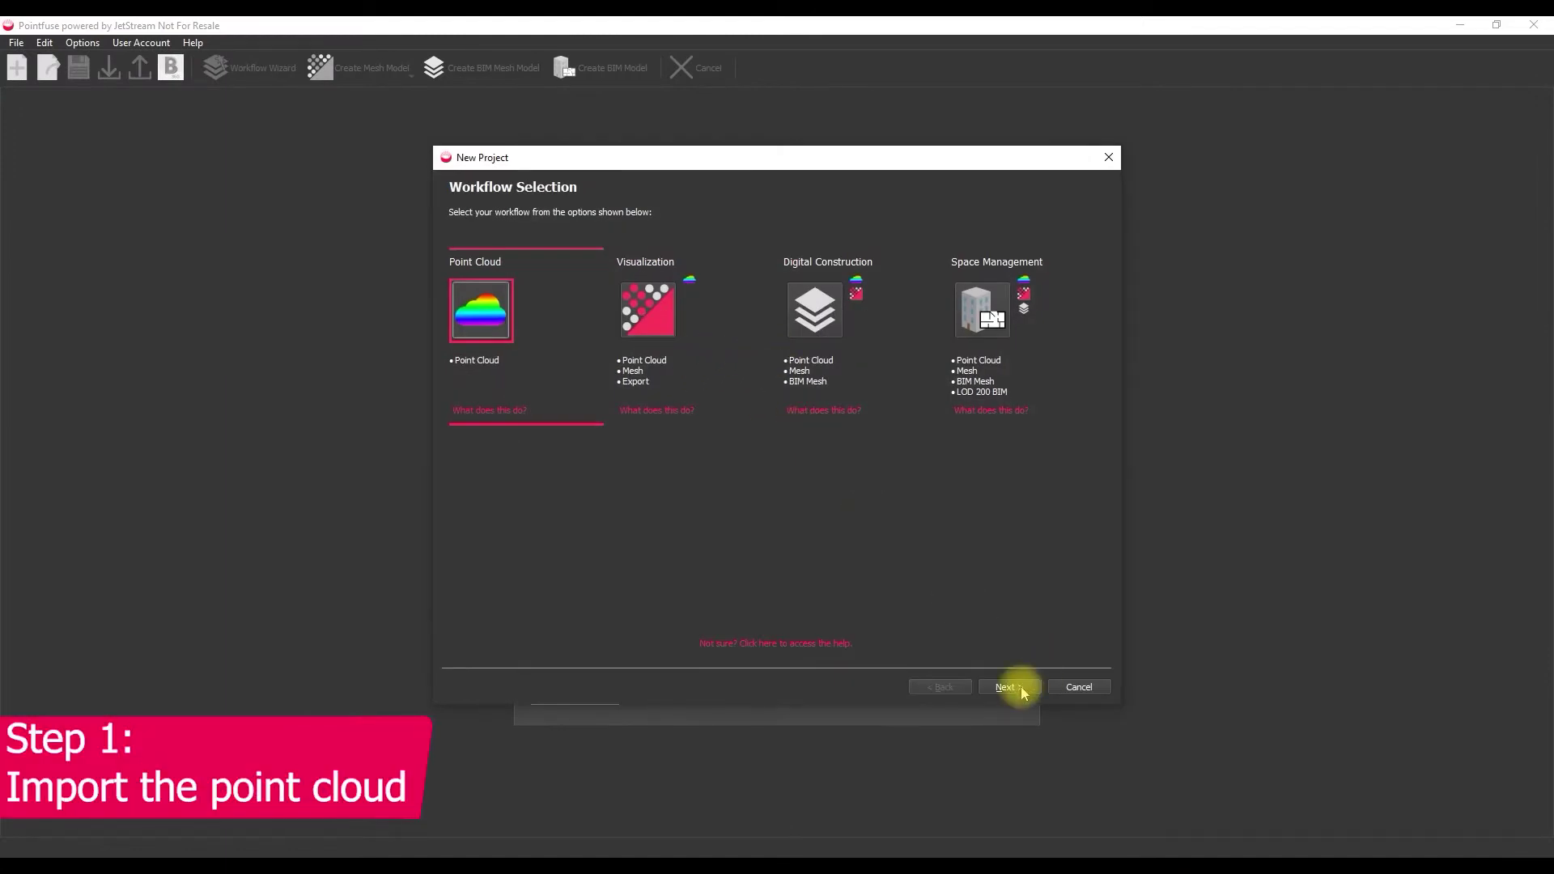
click(1021, 689)
click(591, 409)
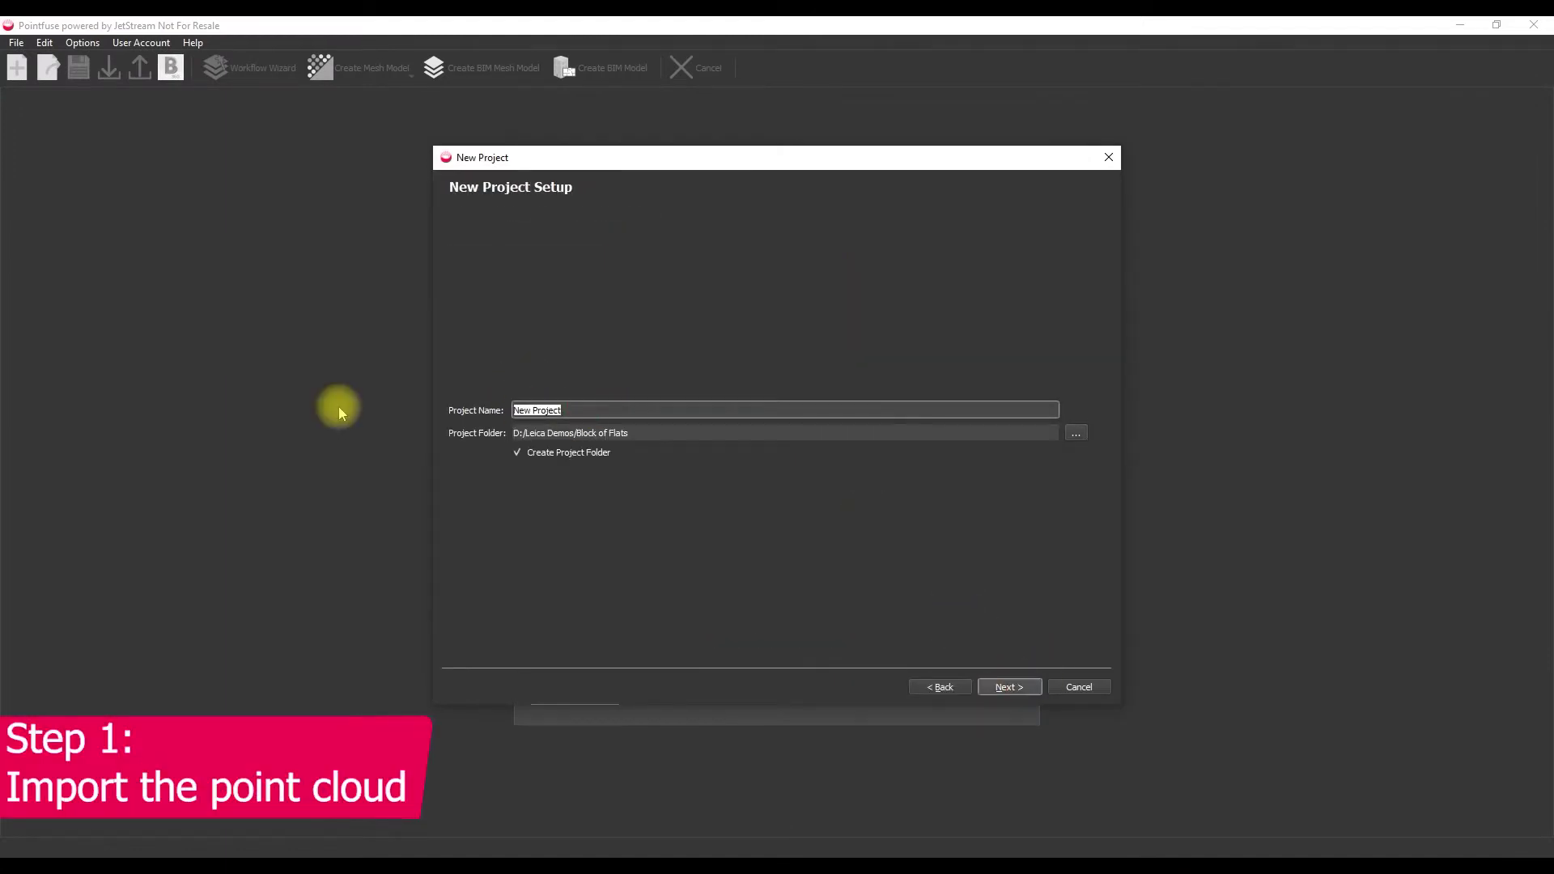
text(Hexagon House BLK2GO)
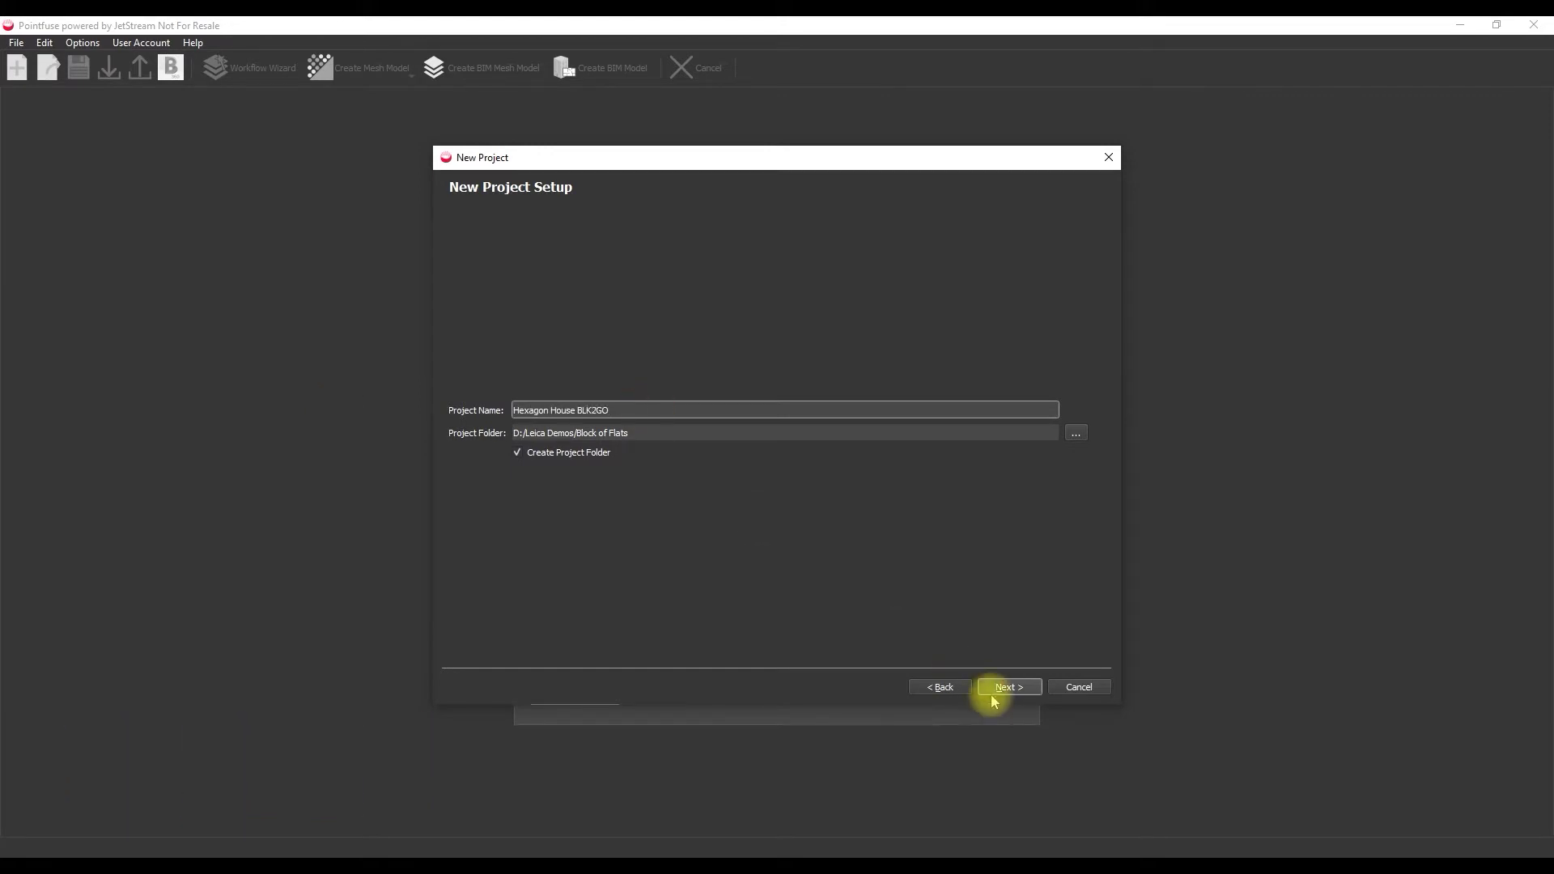
click(994, 698)
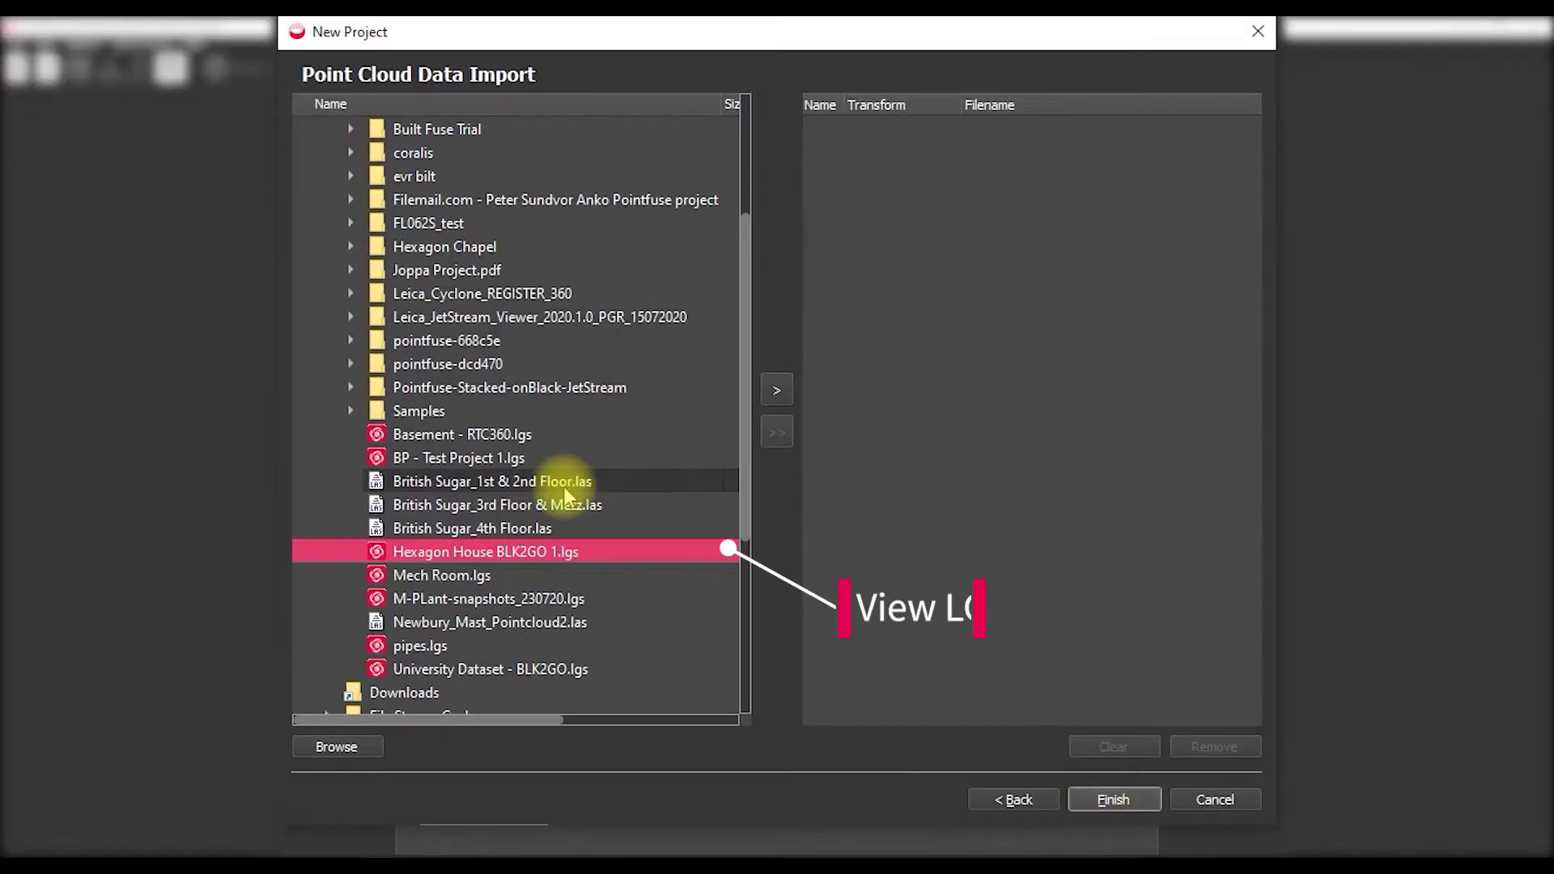
click(784, 395)
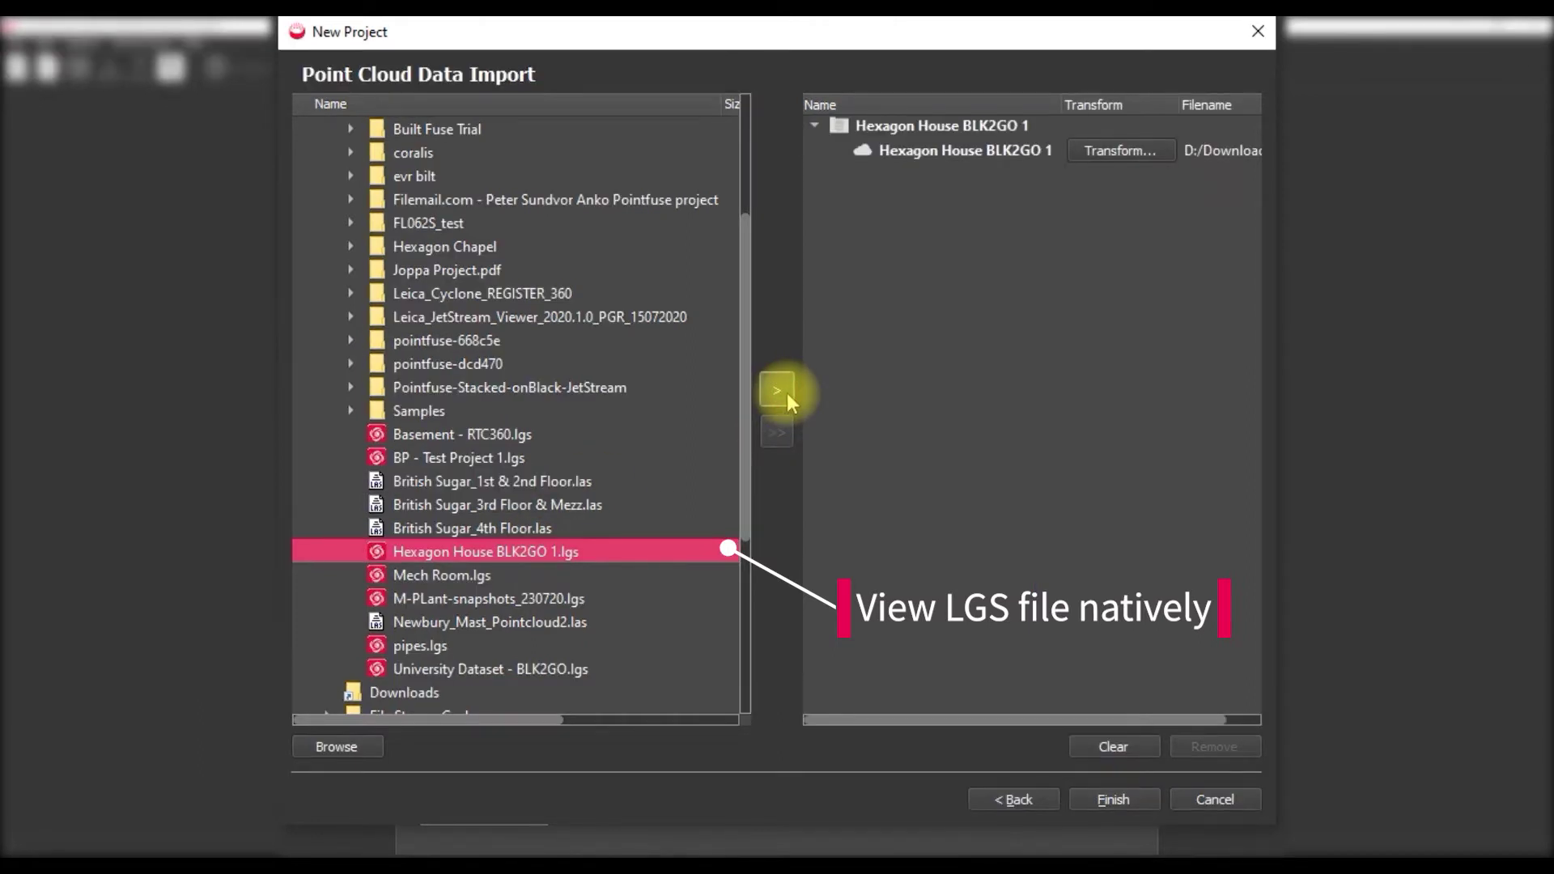
click(1113, 800)
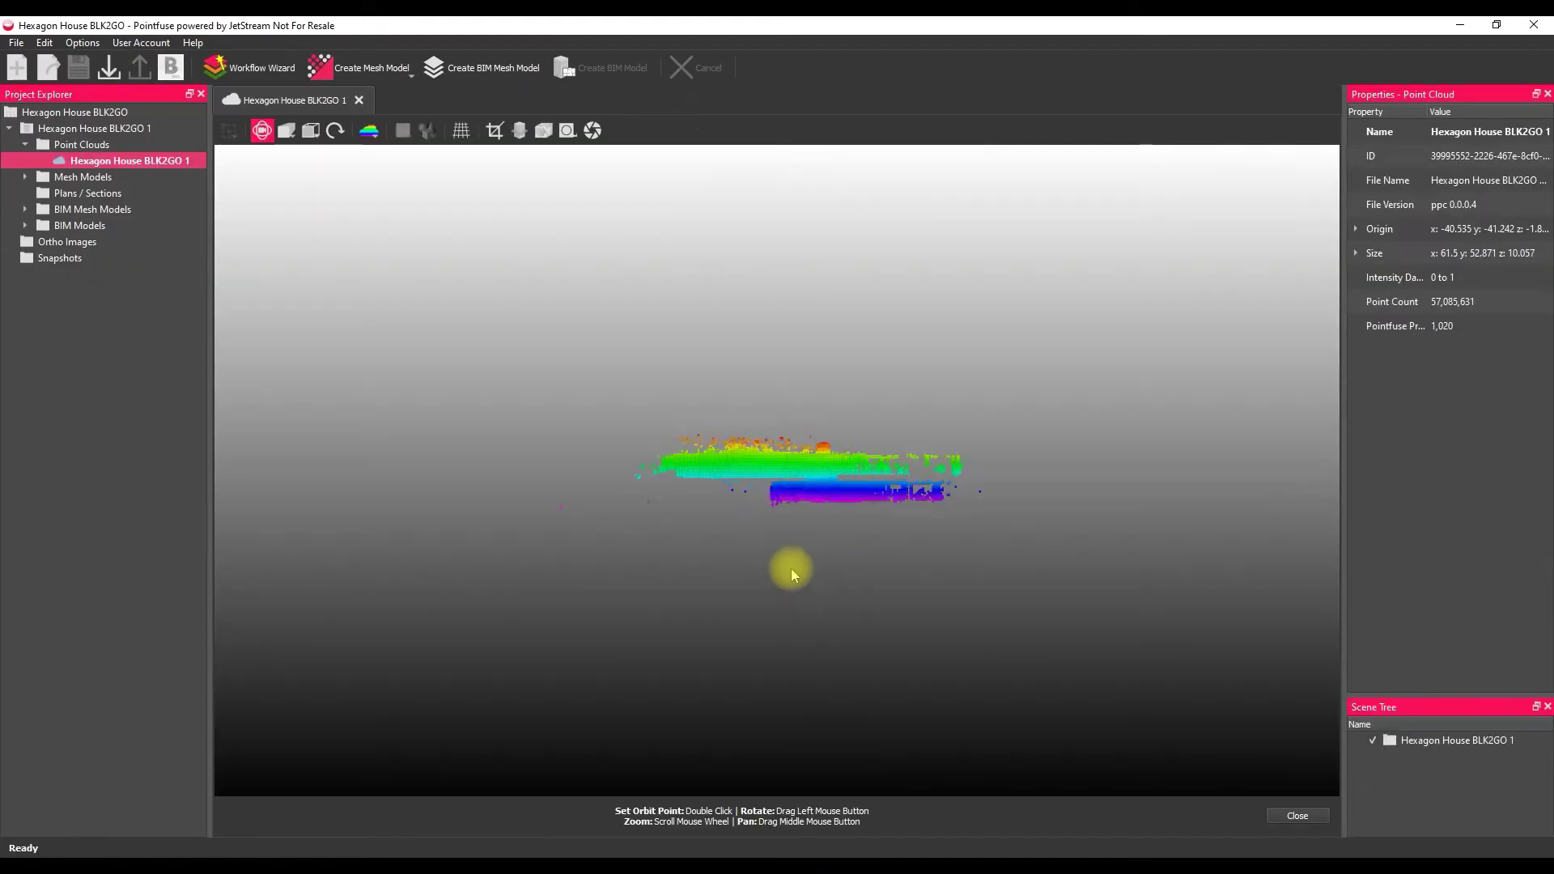
Display the imported point cloud in RGB colours
drag(791, 566, 850, 453)
click(369, 130)
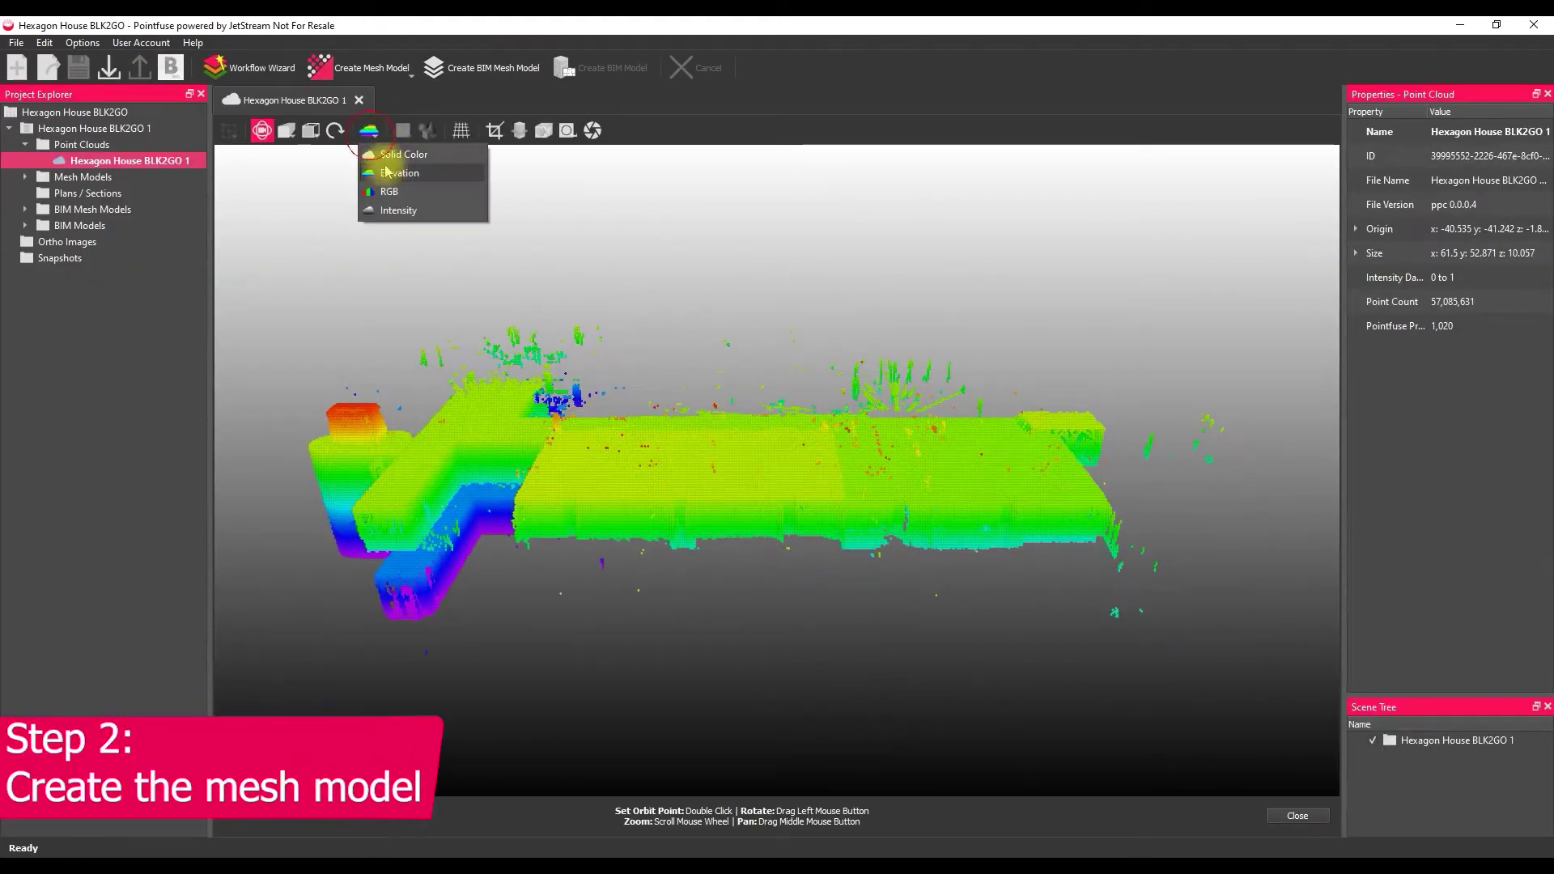
click(392, 182)
drag(657, 544, 654, 544)
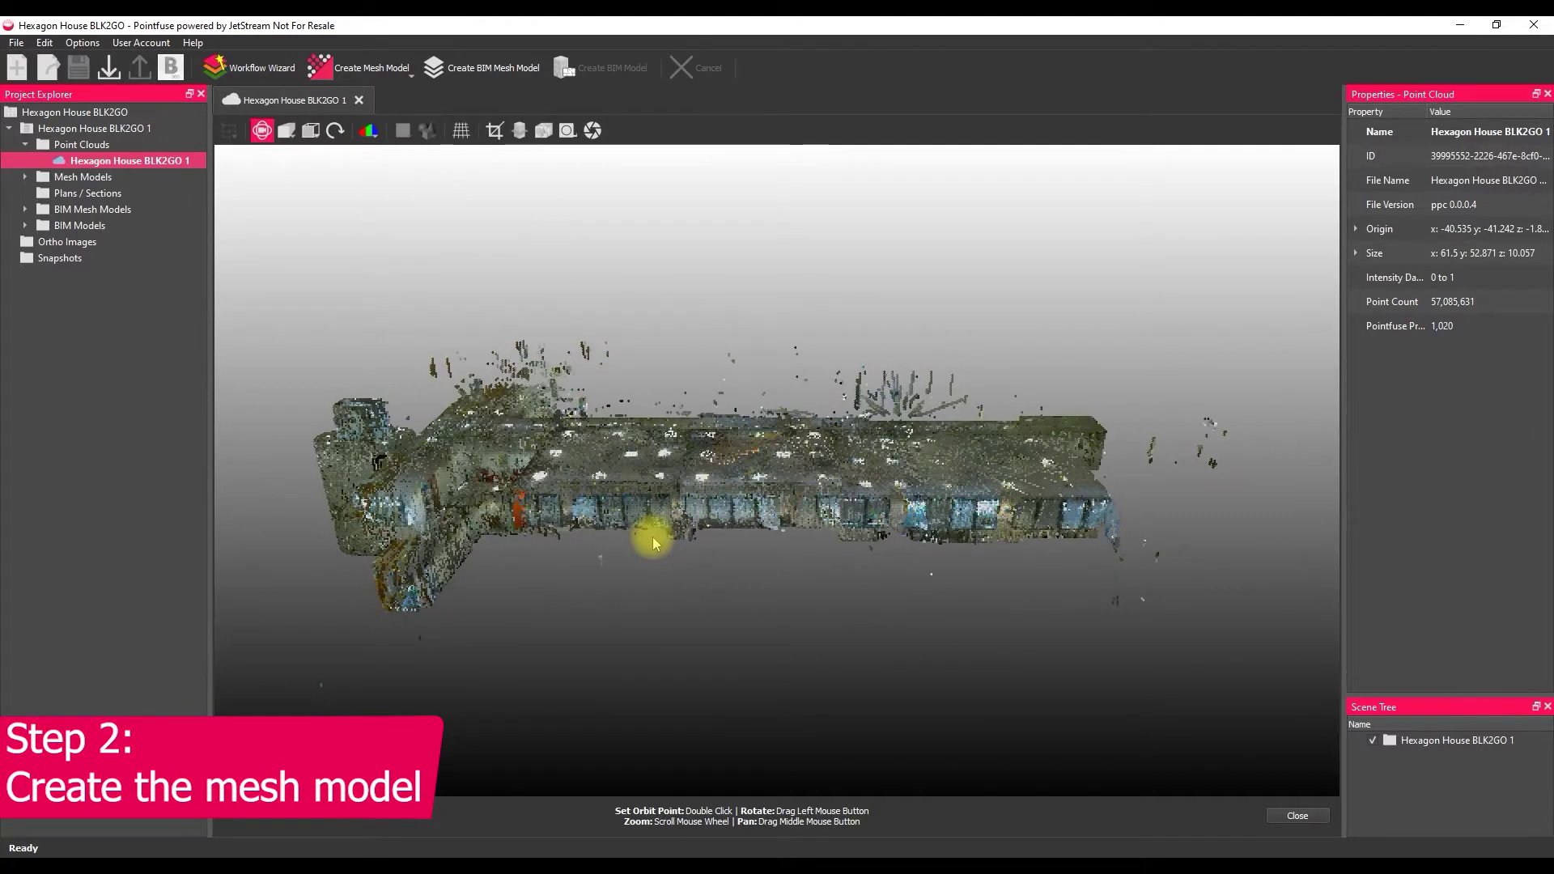
Start the Space Management workflow for the scan, with the mesh set to the BLK2GO scanner type and Low level of detail
click(248, 73)
click(879, 317)
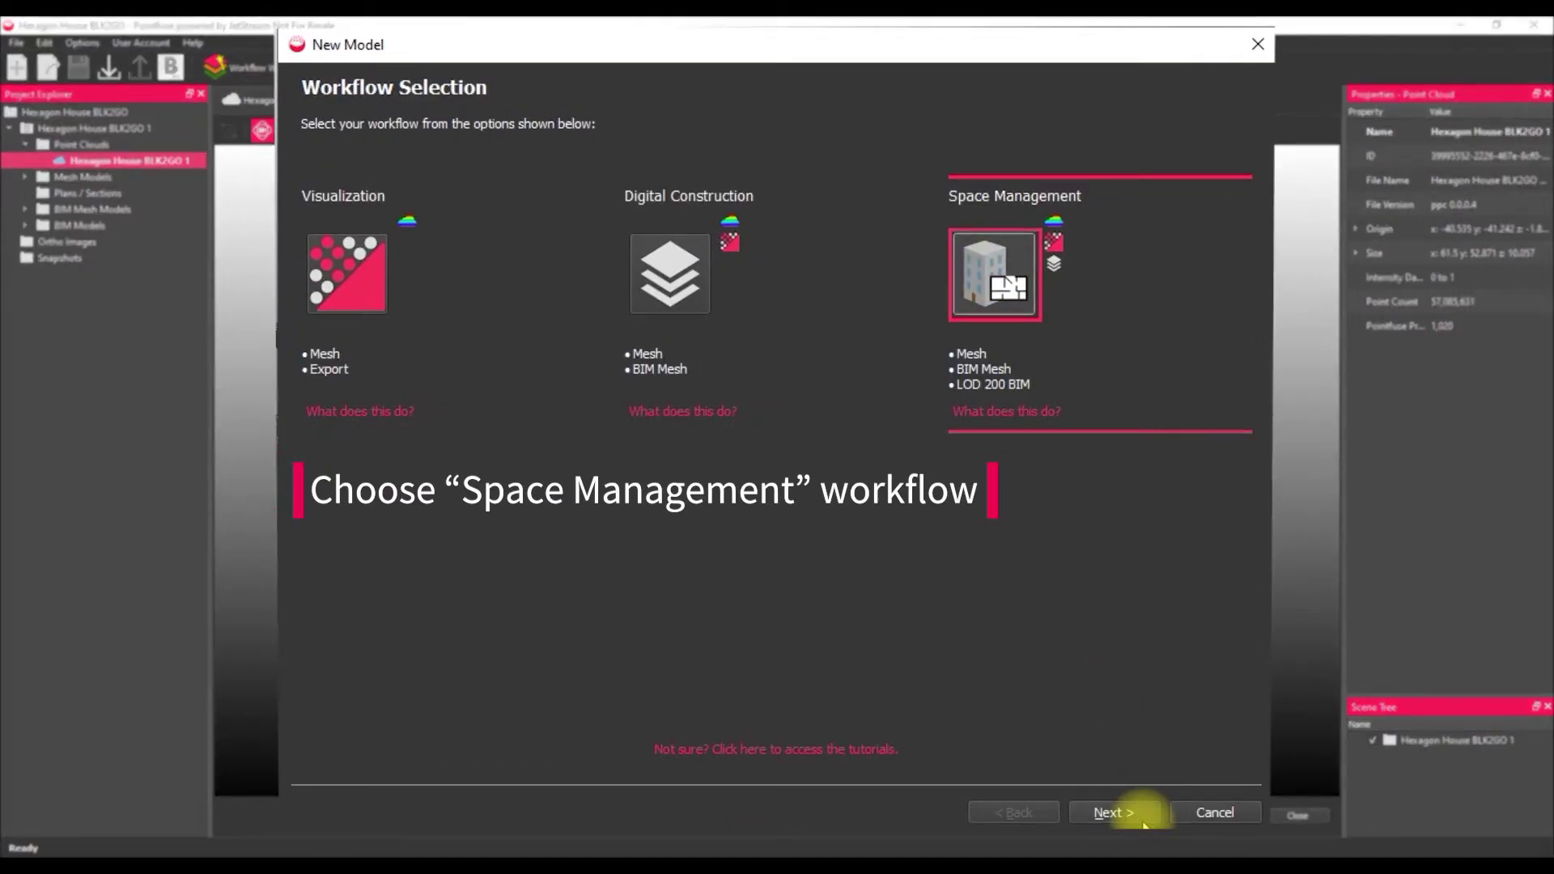
click(1143, 821)
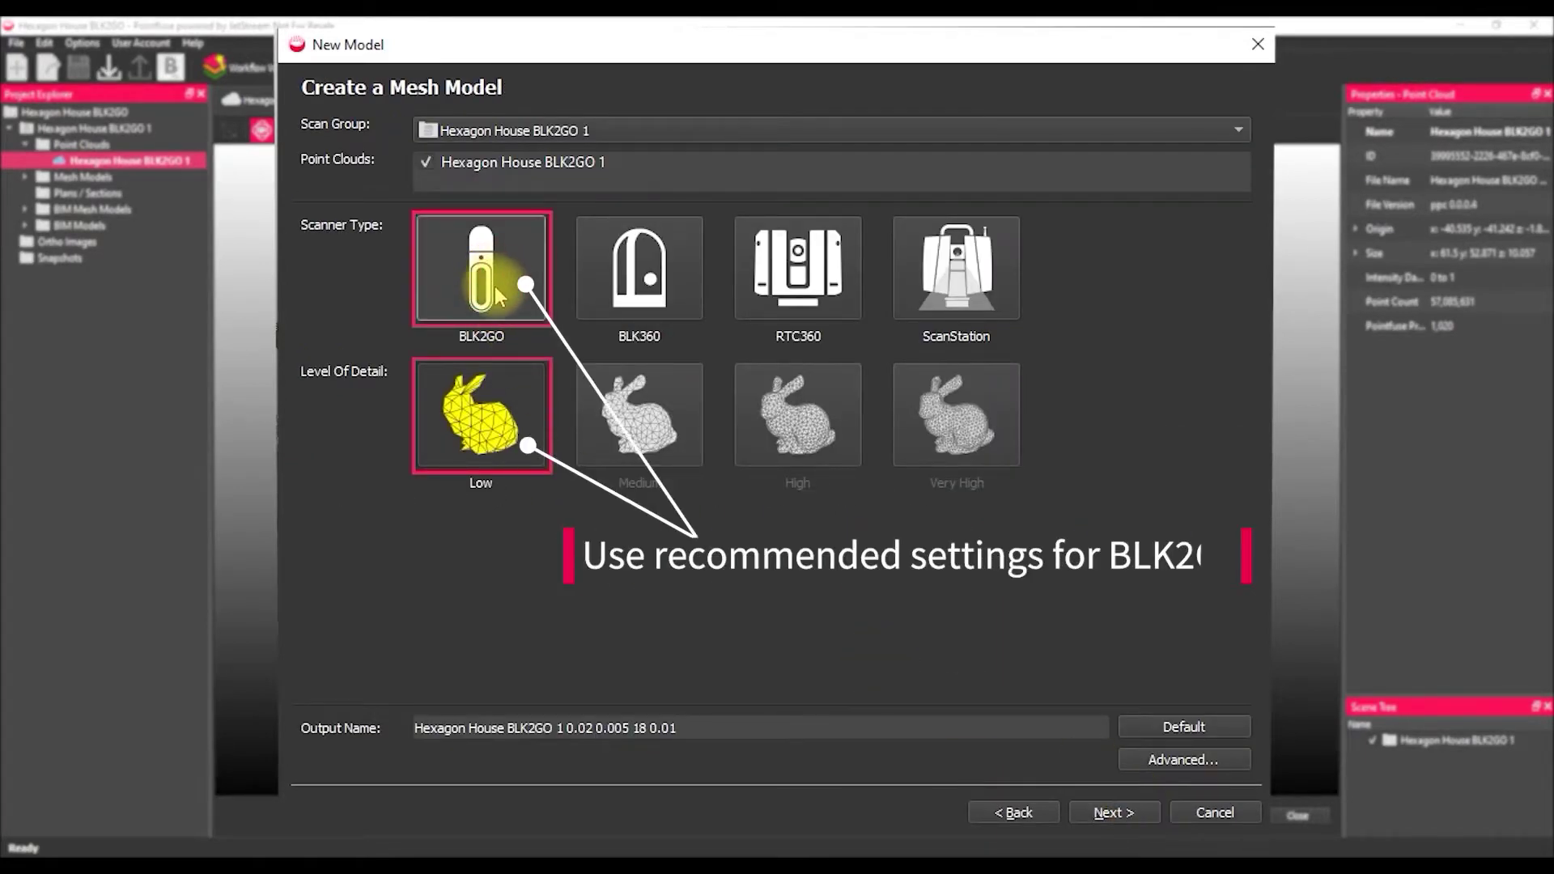
click(497, 444)
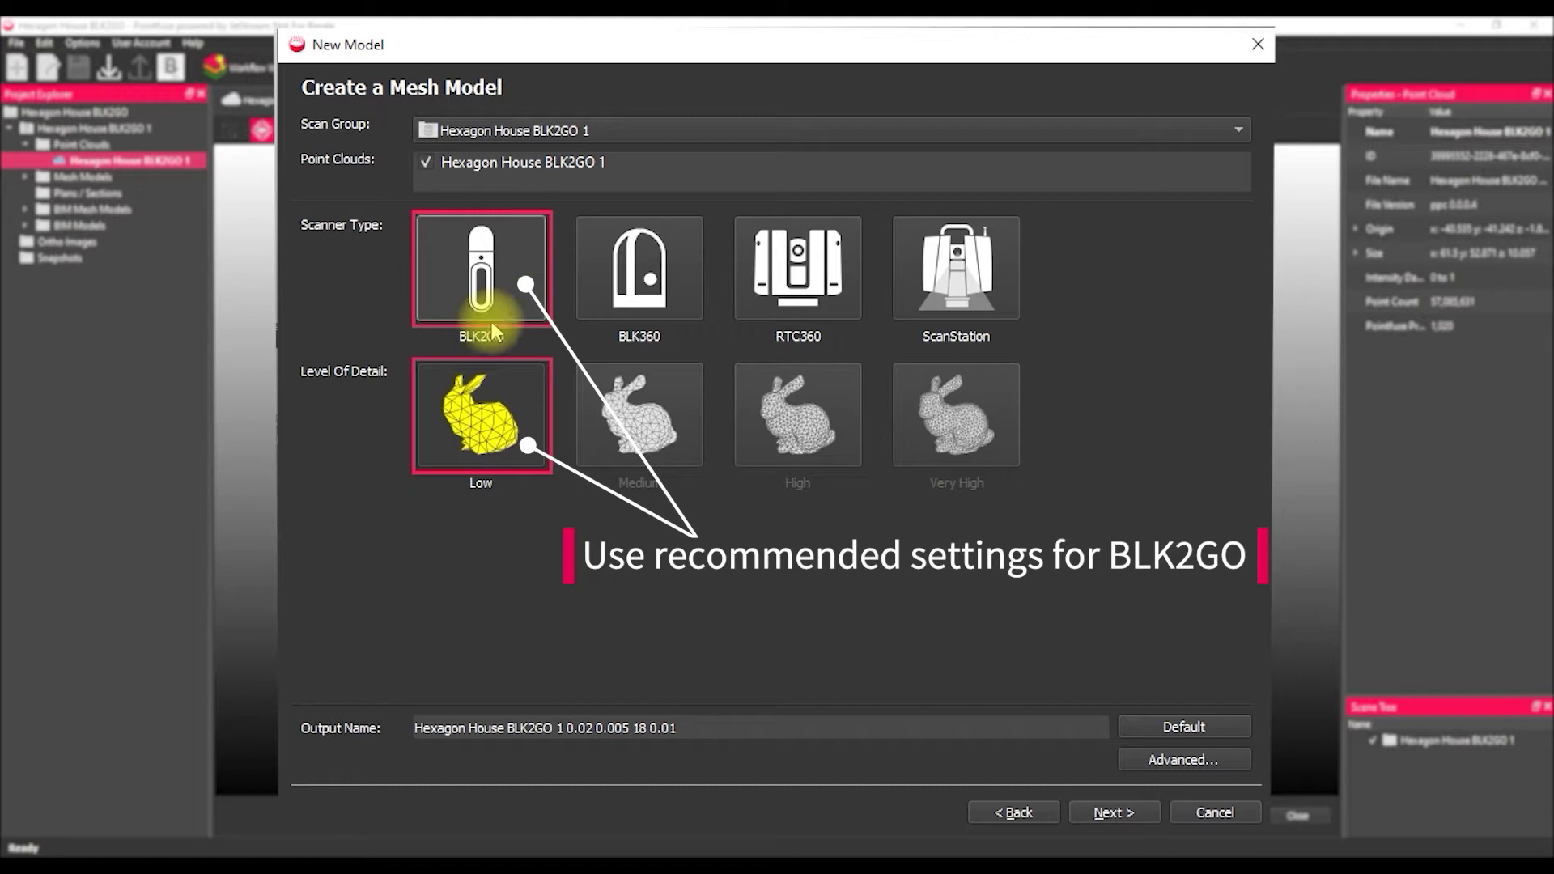
click(1128, 814)
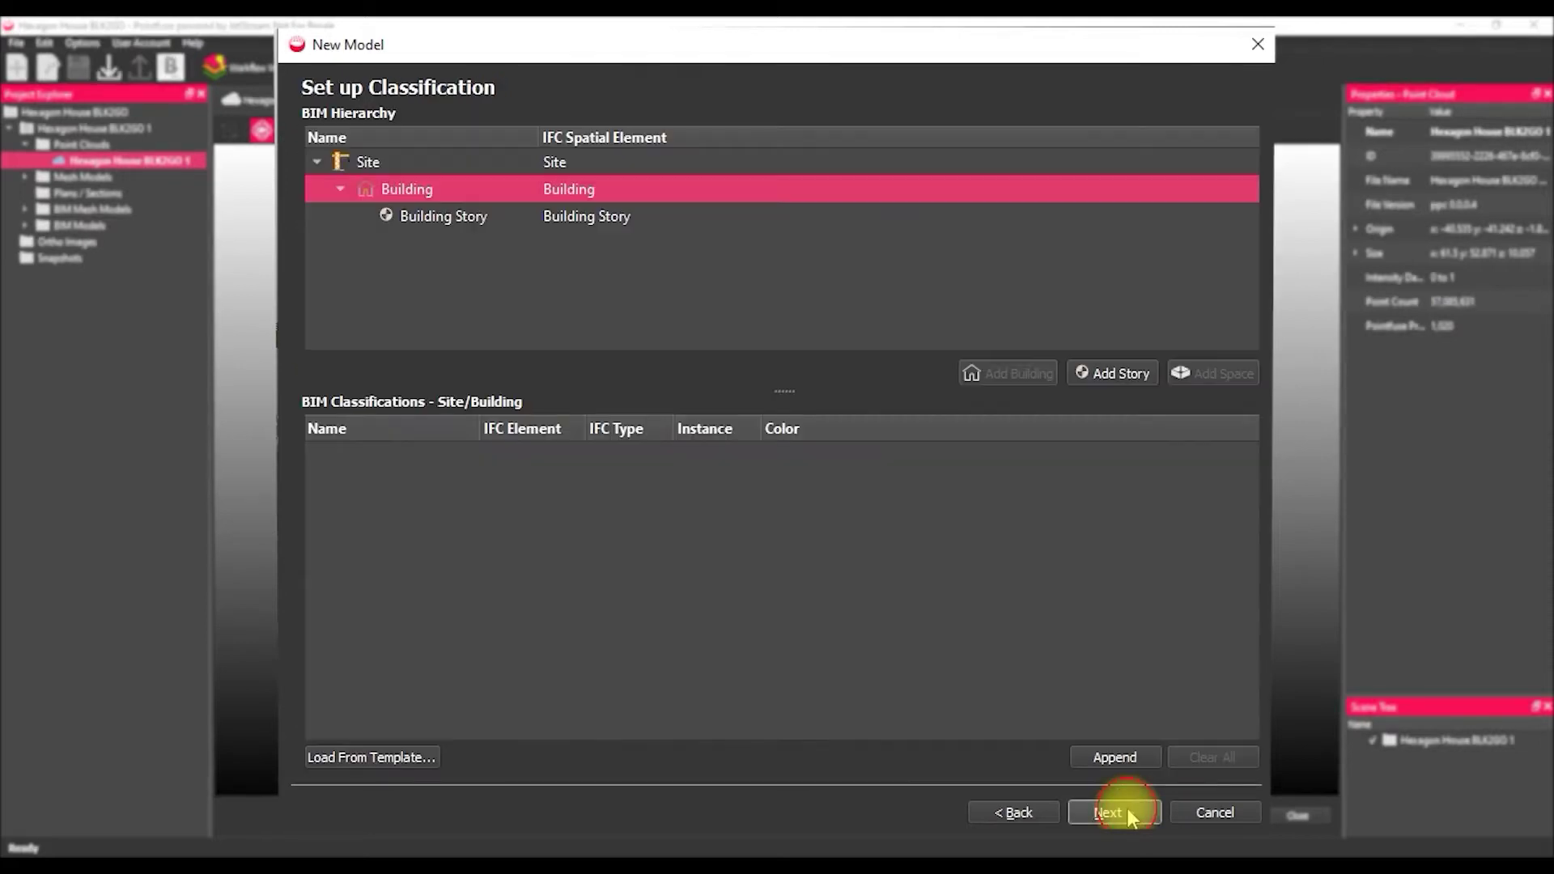
Add a second building story, name the stories "1st Floor" and "2nd Floor", and finish the workflow setup to generate the model
click(1134, 374)
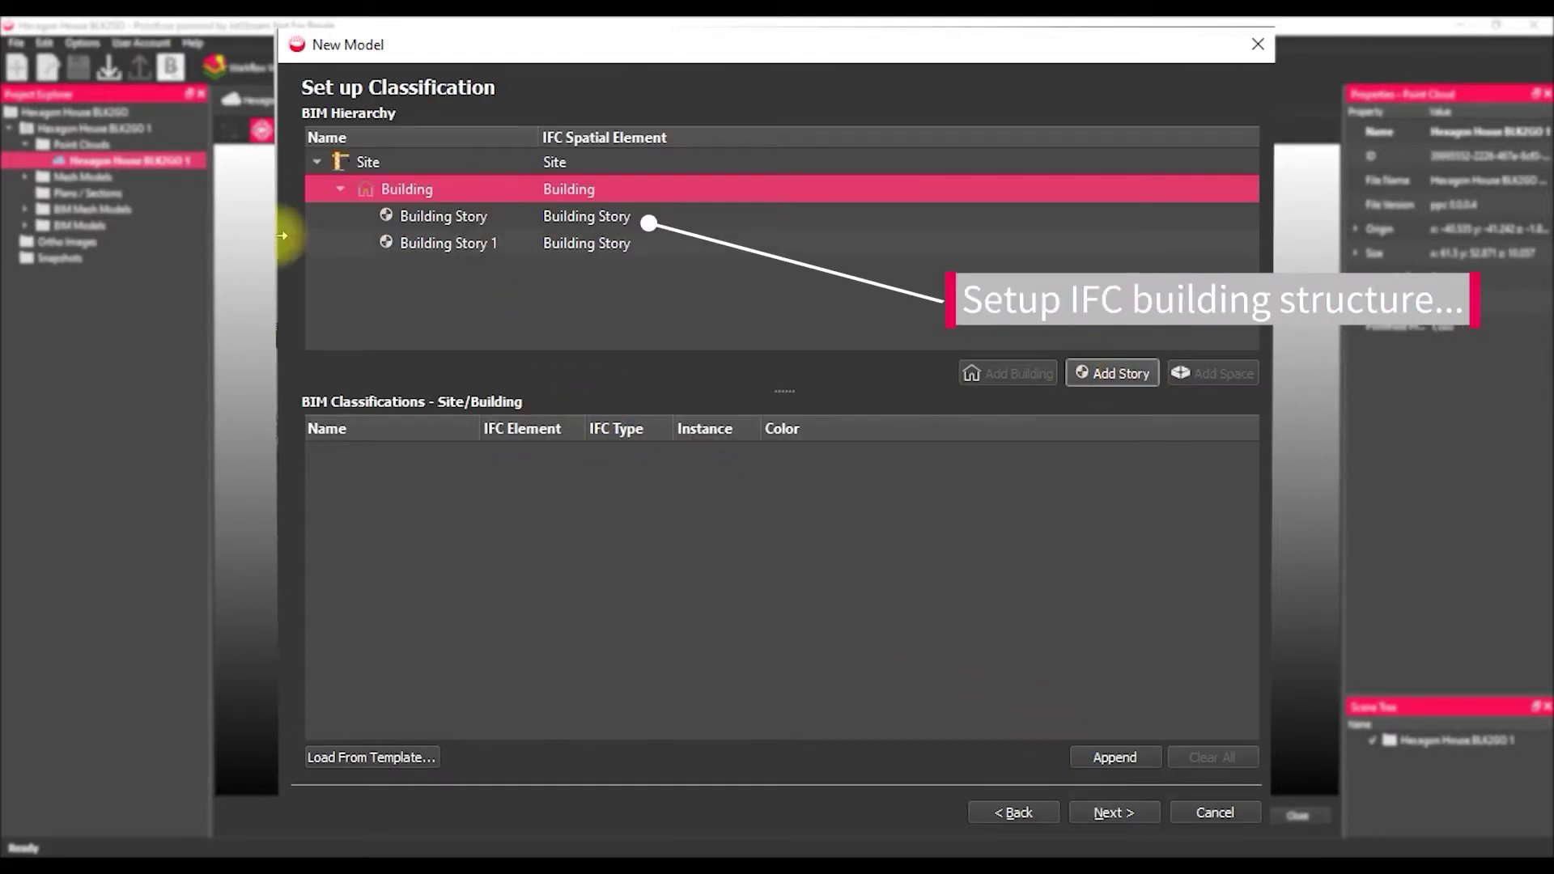
double_click(395, 215)
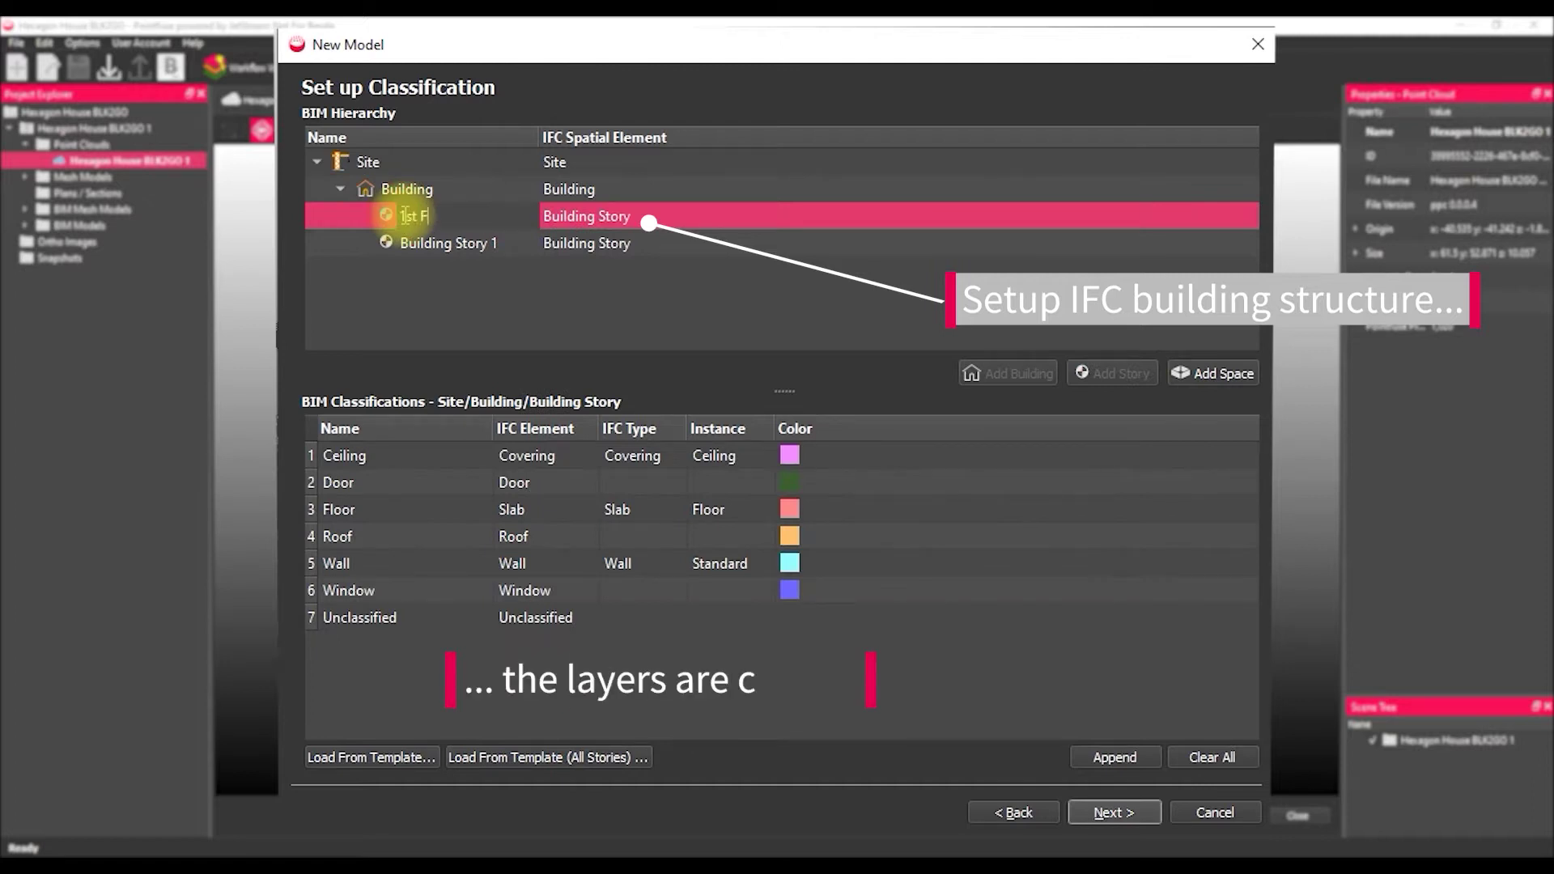
text(1st Floor)
key(Tab)
text(2nd )
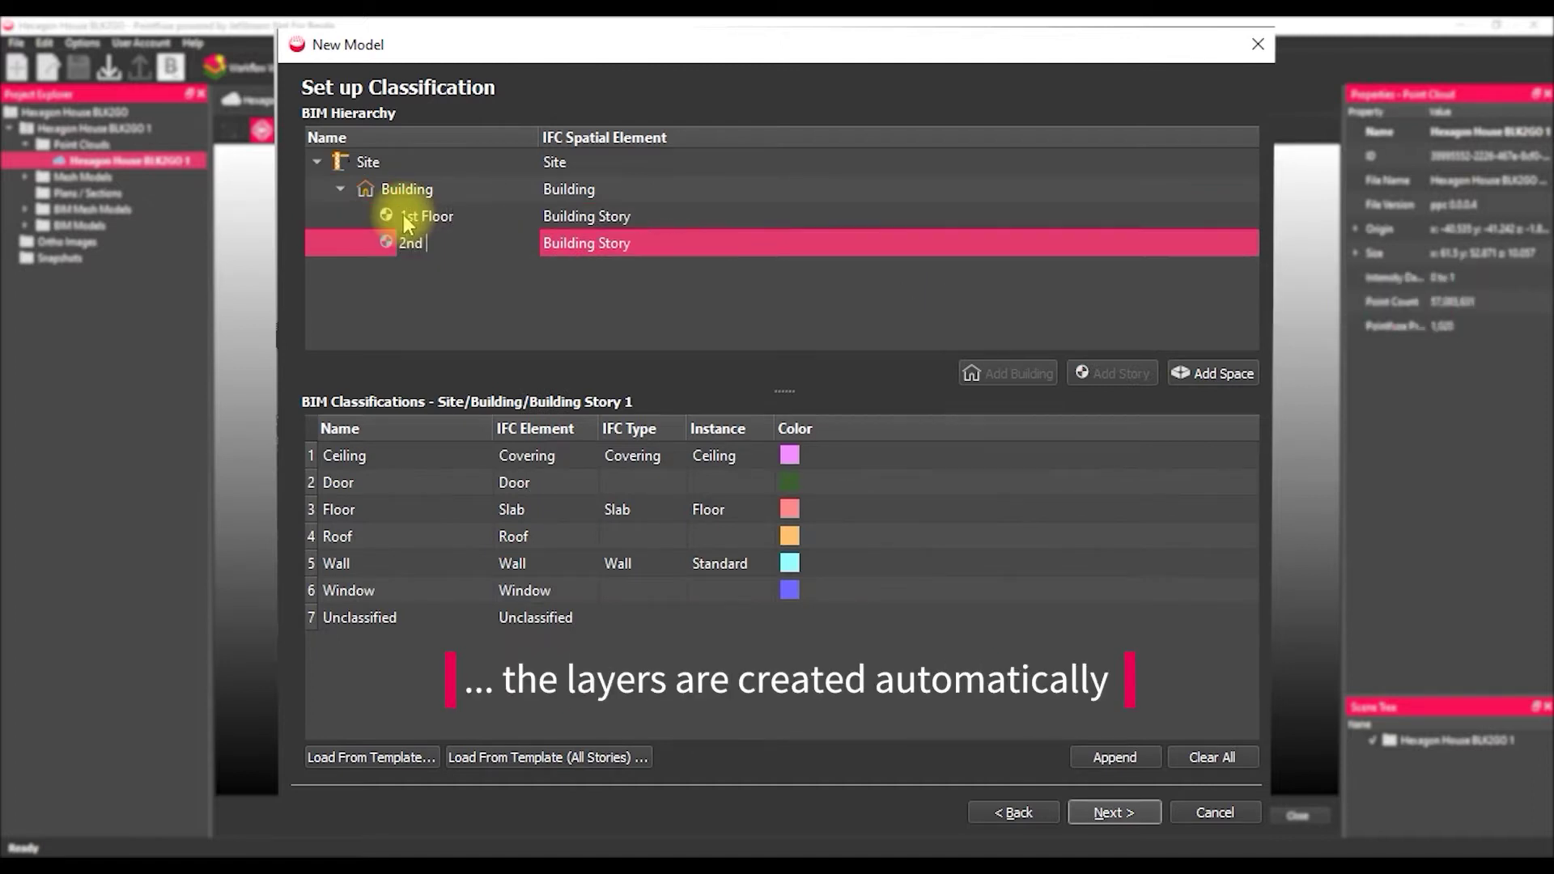
text(Floor)
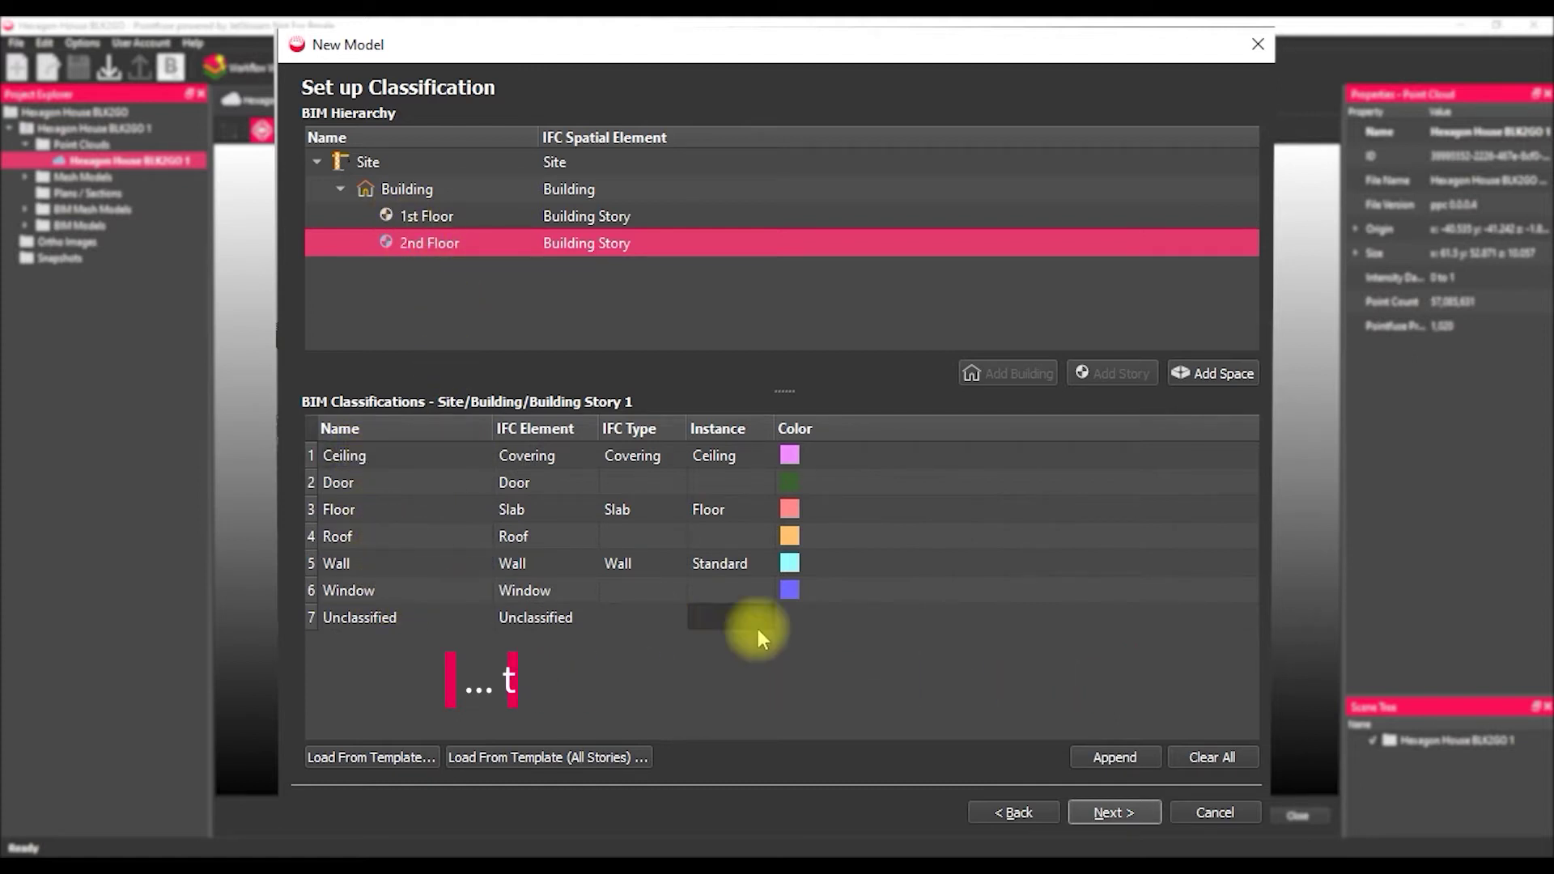
click(1113, 811)
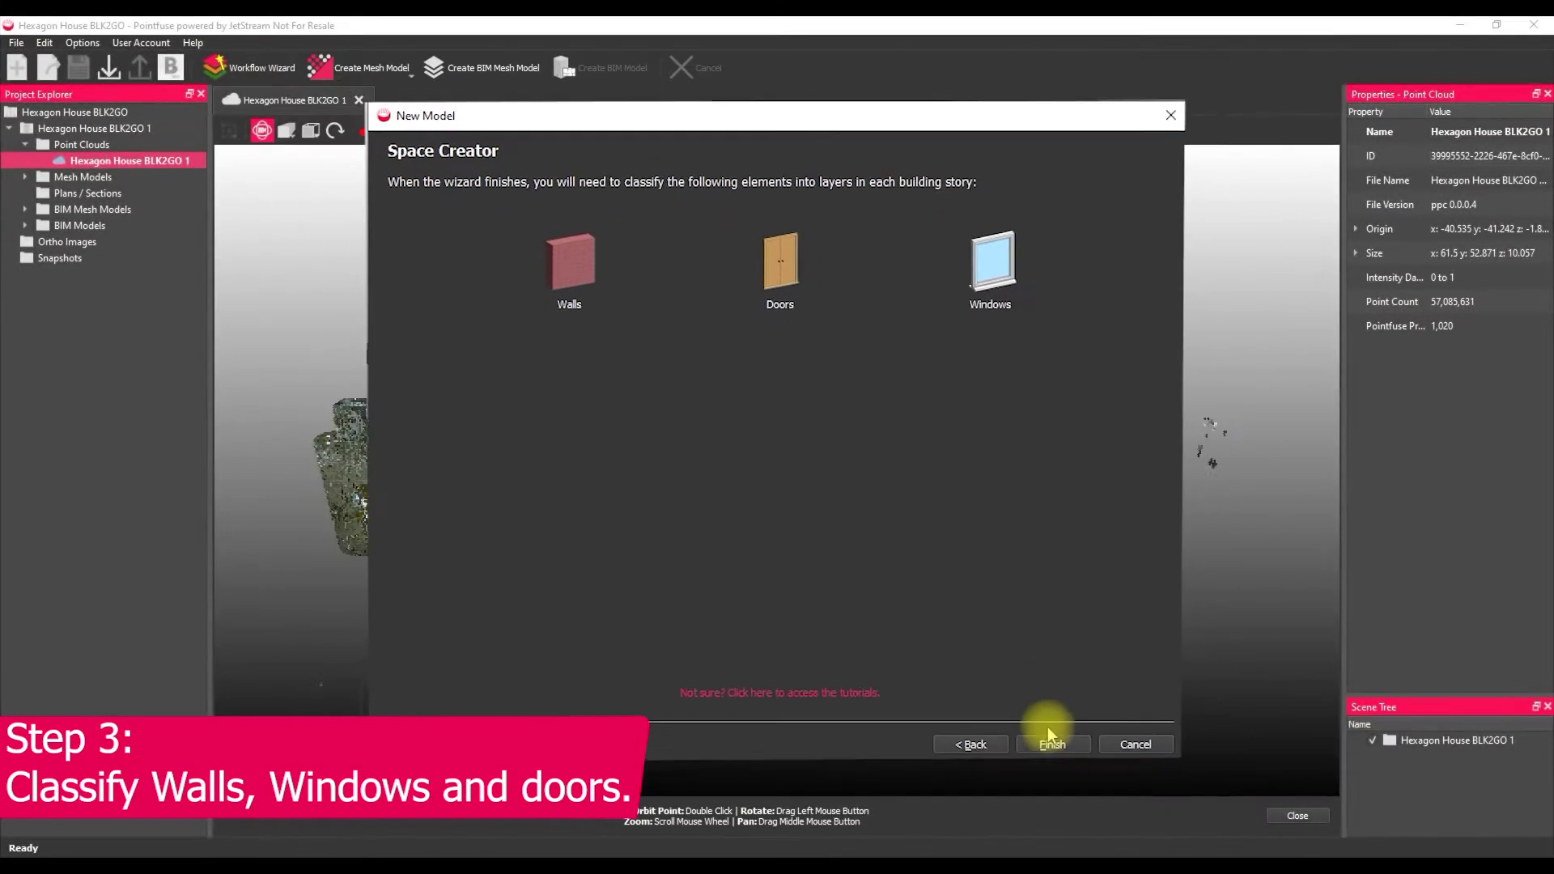
click(1051, 741)
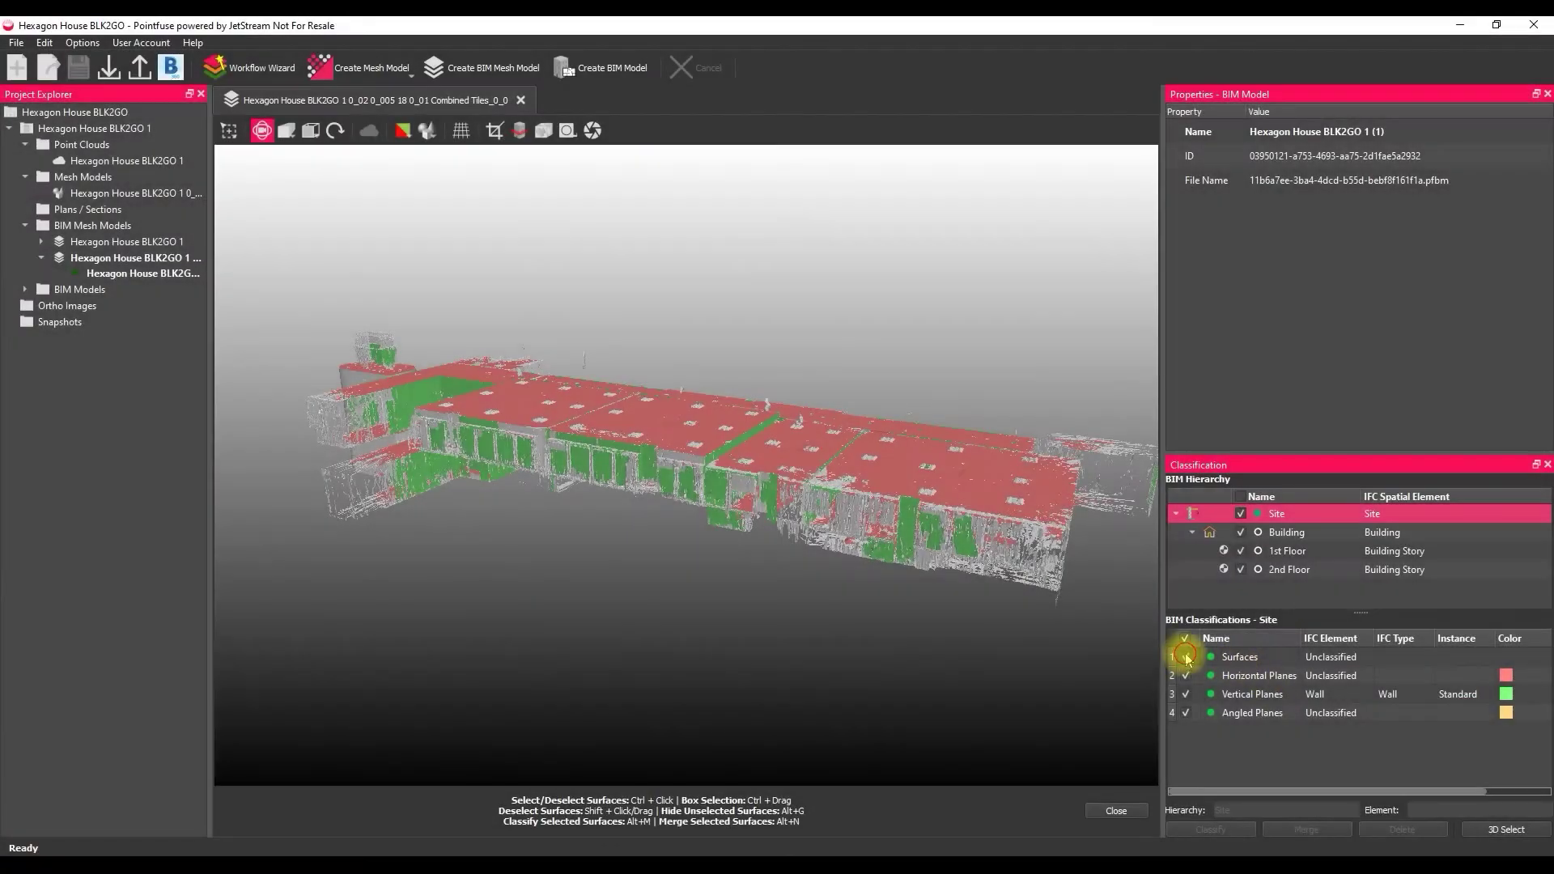
Examine the vertical planes with Horizontal Planes hidden, and restore the Horizontal Planes and Surfaces layers to view
scroll(490, 520, up, 5)
drag(490, 520, 445, 498)
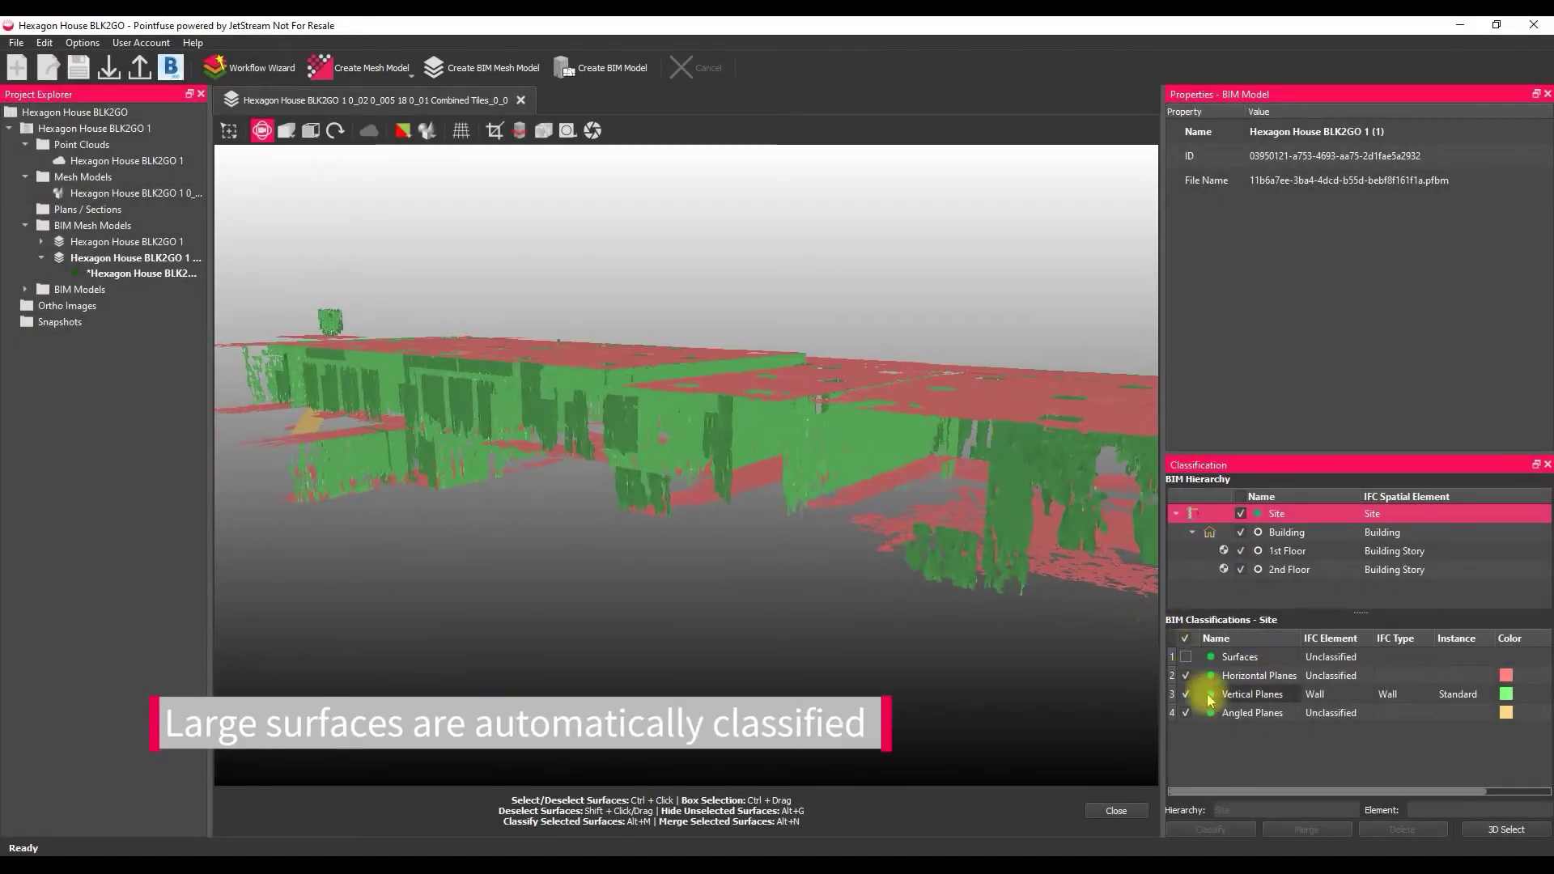
click(1186, 677)
drag(615, 421, 799, 523)
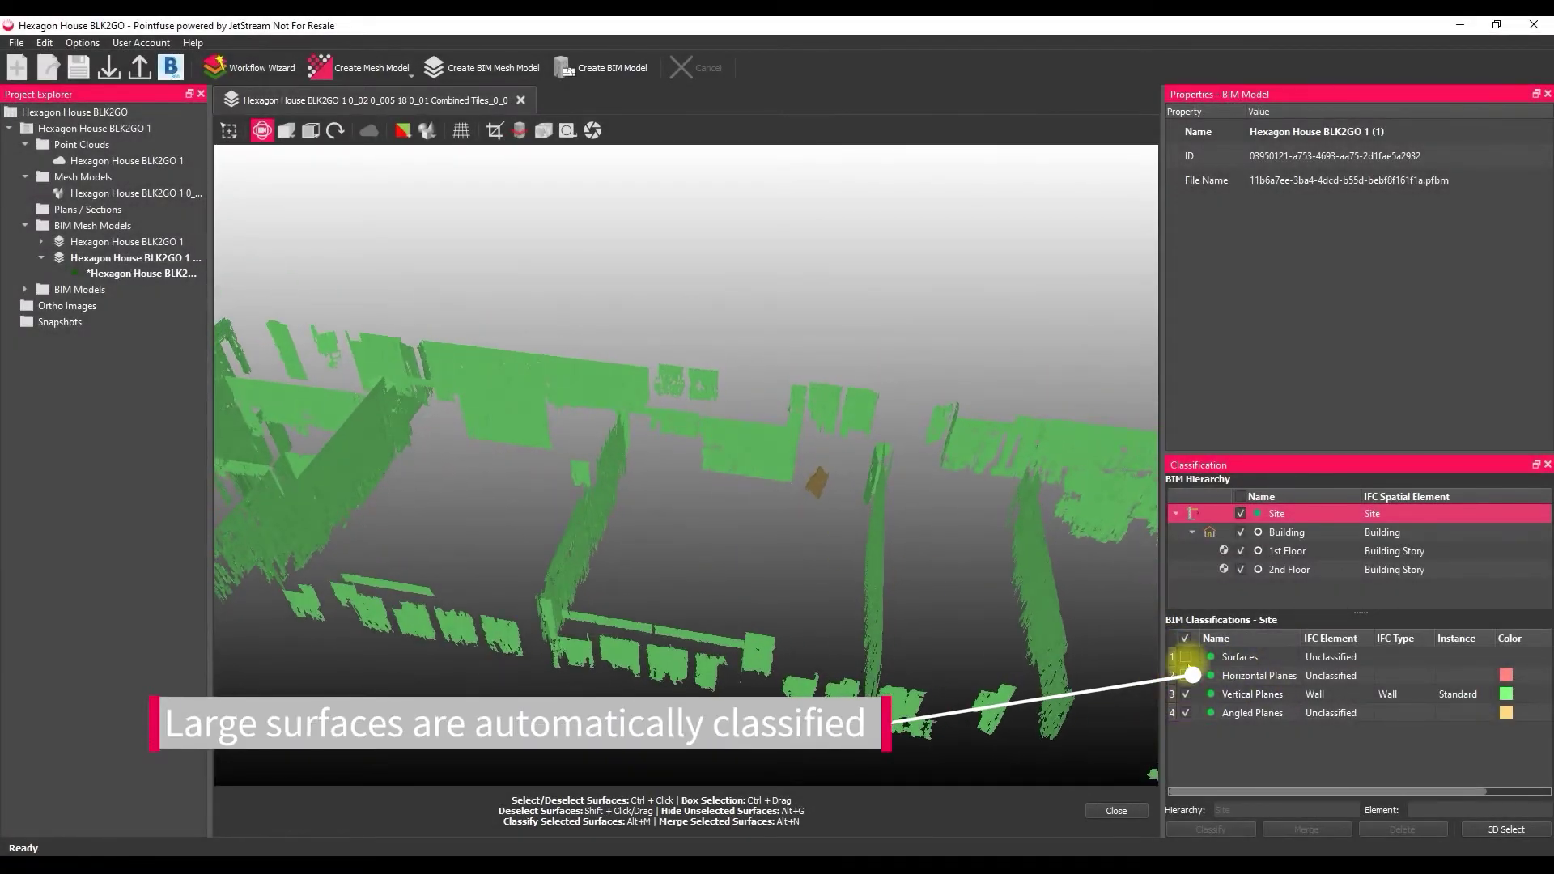
click(1186, 675)
click(1185, 658)
drag(646, 532, 595, 485)
Select the large horizontal planes across the top of the building and classify them as Ceiling of the 2nd Floor
ctrl+click(419, 439)
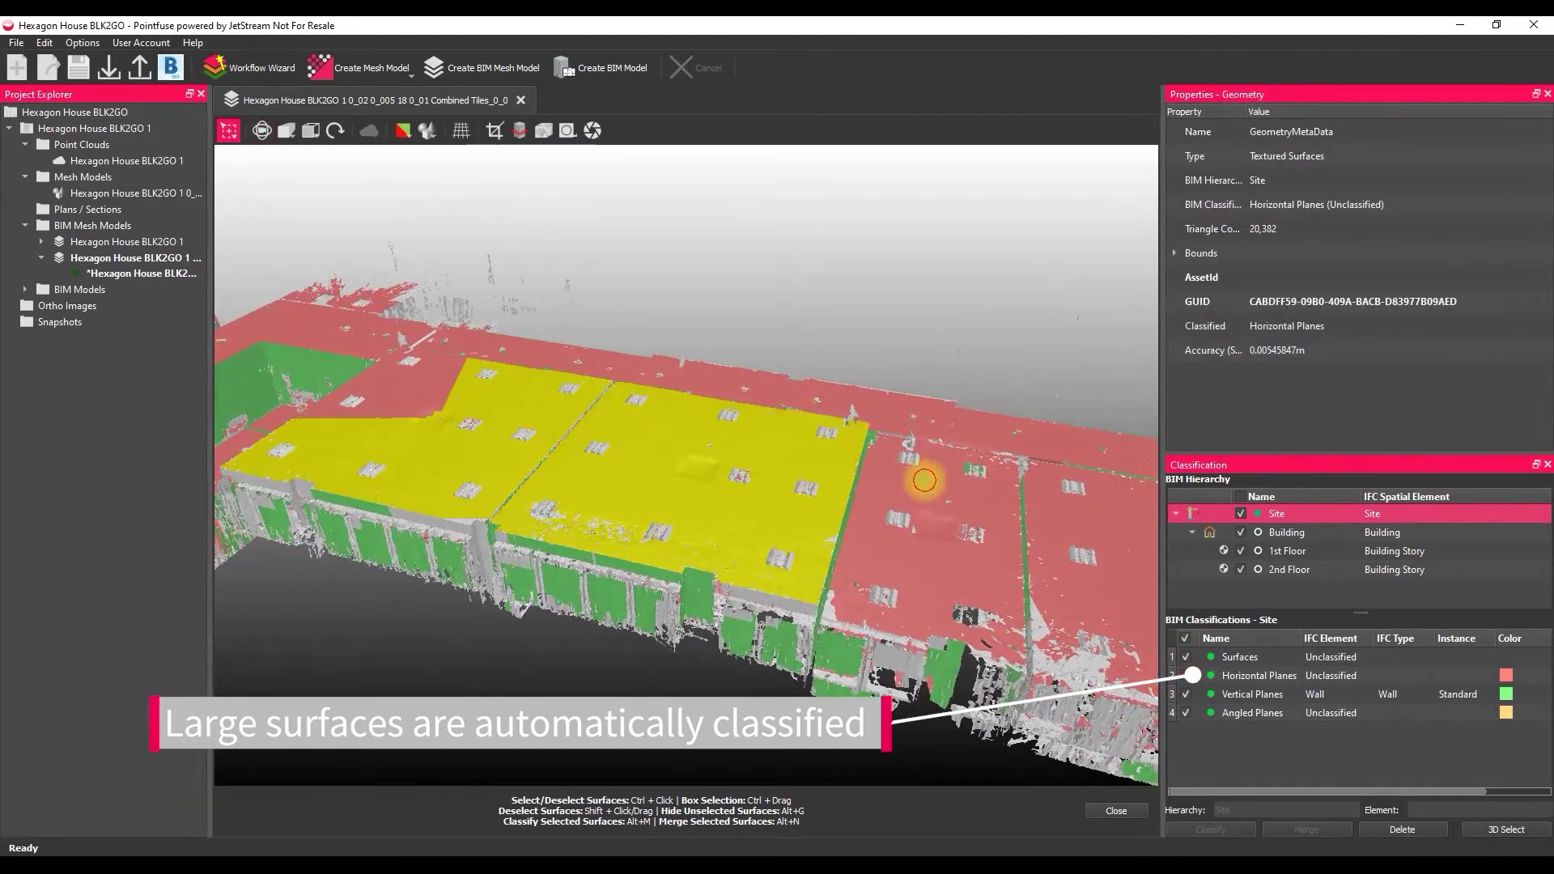
ctrl+click(925, 481)
ctrl+click(837, 429)
ctrl+click(550, 366)
click(1289, 569)
click(1187, 657)
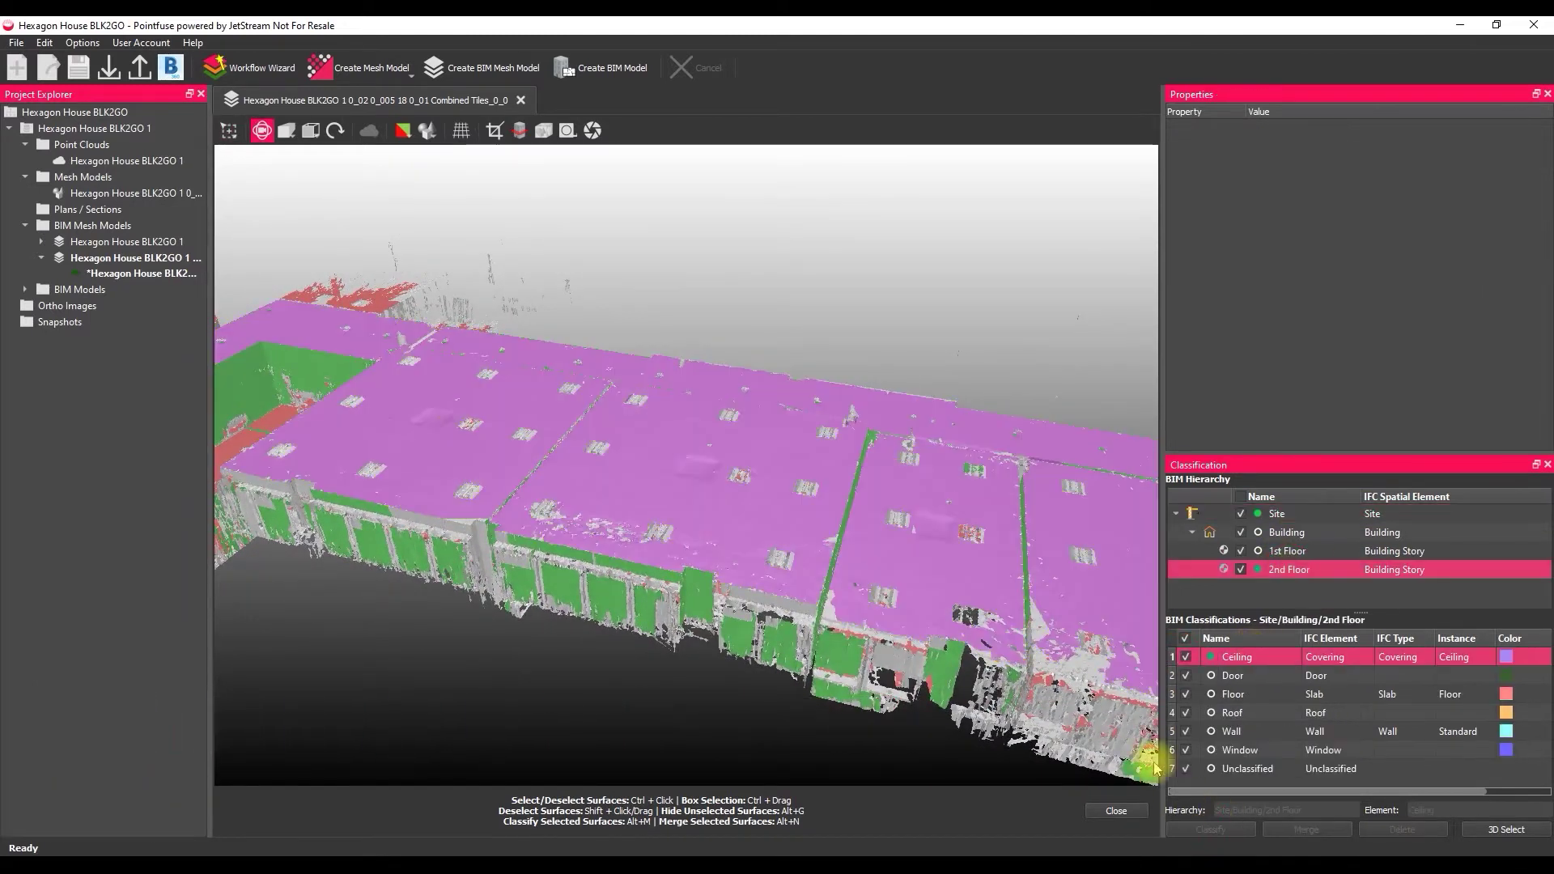
Hide the 2nd Floor ceiling, select the exposed floor surfaces in the rooms and corridors, and classify them as 2nd Floor Floor
click(1186, 656)
drag(502, 421, 590, 485)
ctrl+click(590, 486)
ctrl+click(915, 535)
drag(858, 566, 842, 510)
ctrl+click(685, 572)
drag(367, 502, 772, 526)
click(1232, 693)
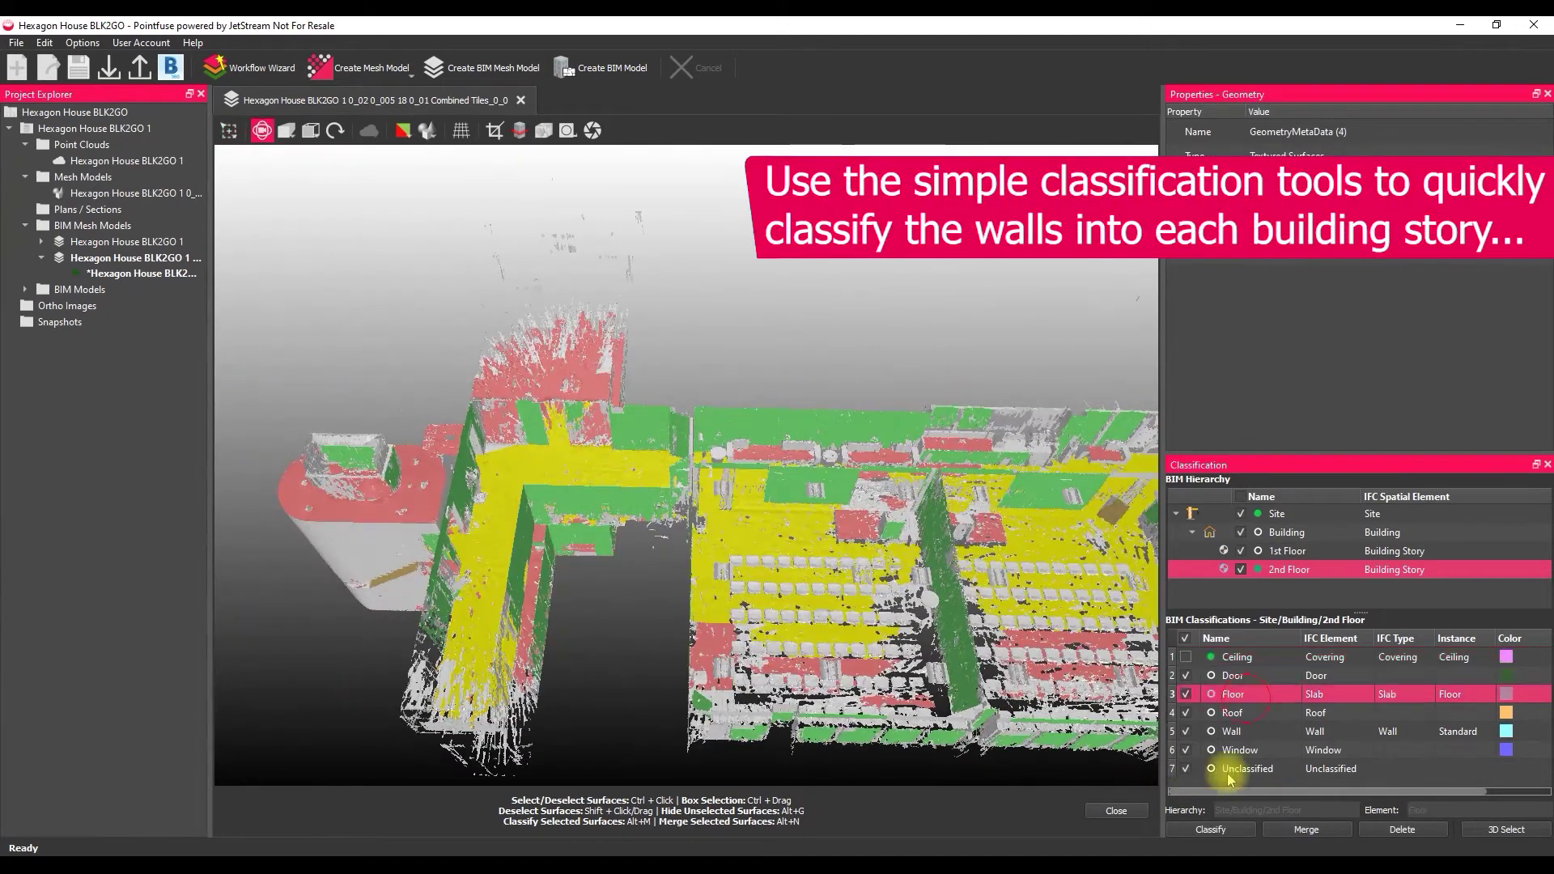
click(1211, 830)
Isolate the Site's Vertical Planes, box-select those of the upper level, and classify them as Wall of the 2nd Floor
click(1300, 515)
right_click(1263, 691)
click(1282, 704)
drag(919, 559, 964, 459)
ctrl+drag(1137, 380, 315, 459)
ctrl+drag(313, 372, 1145, 485)
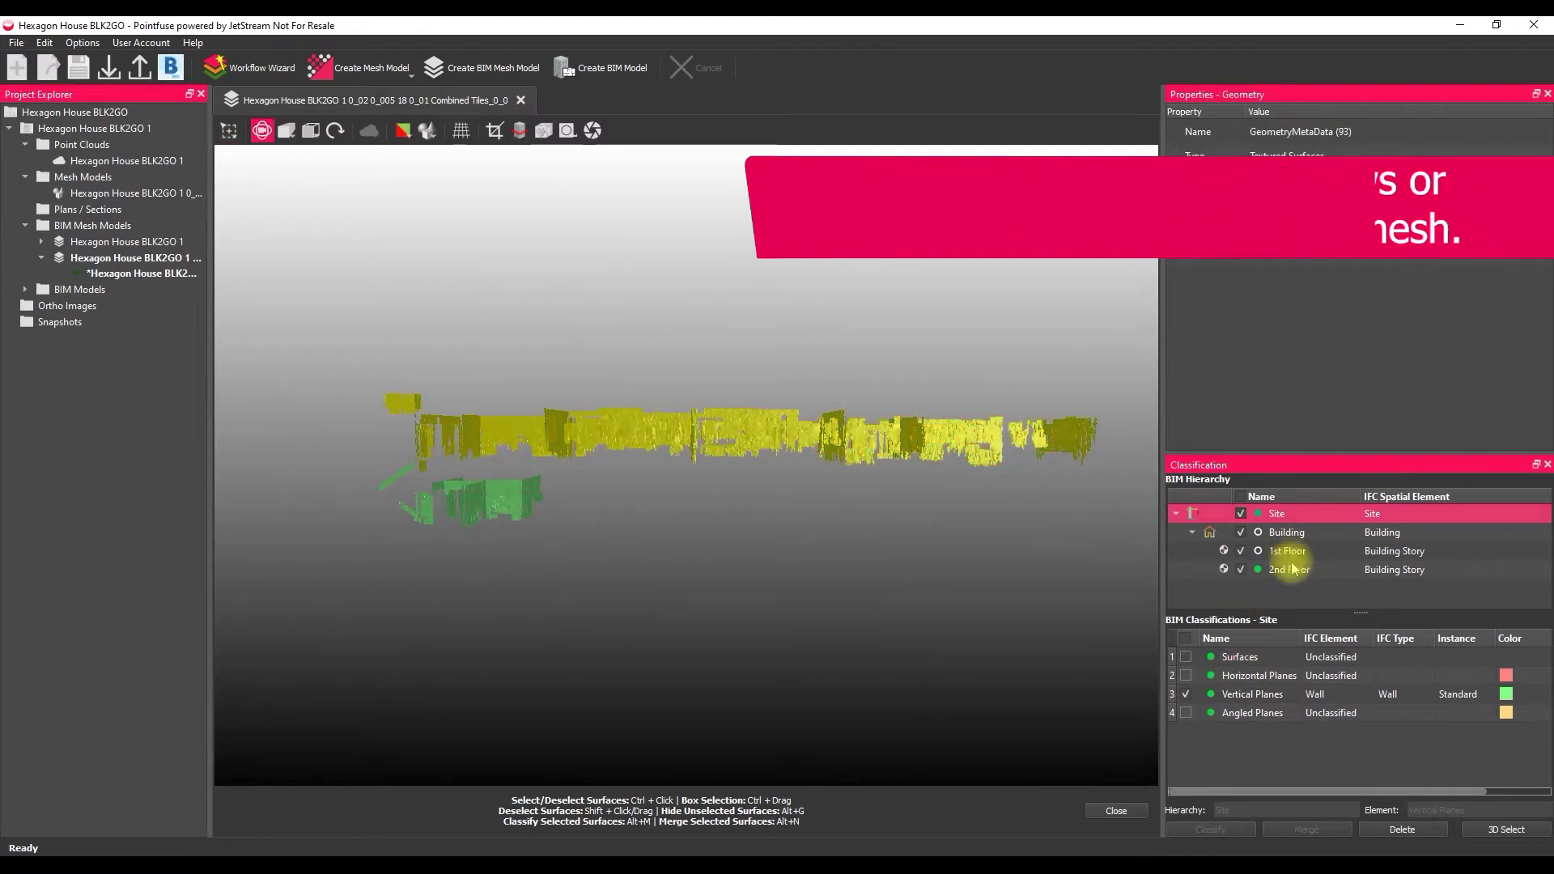
click(1289, 569)
click(1232, 731)
click(1211, 830)
Box-select the band of window surfaces on the 2nd Floor, hide the unselected surfaces, and merge the selection
click(1320, 513)
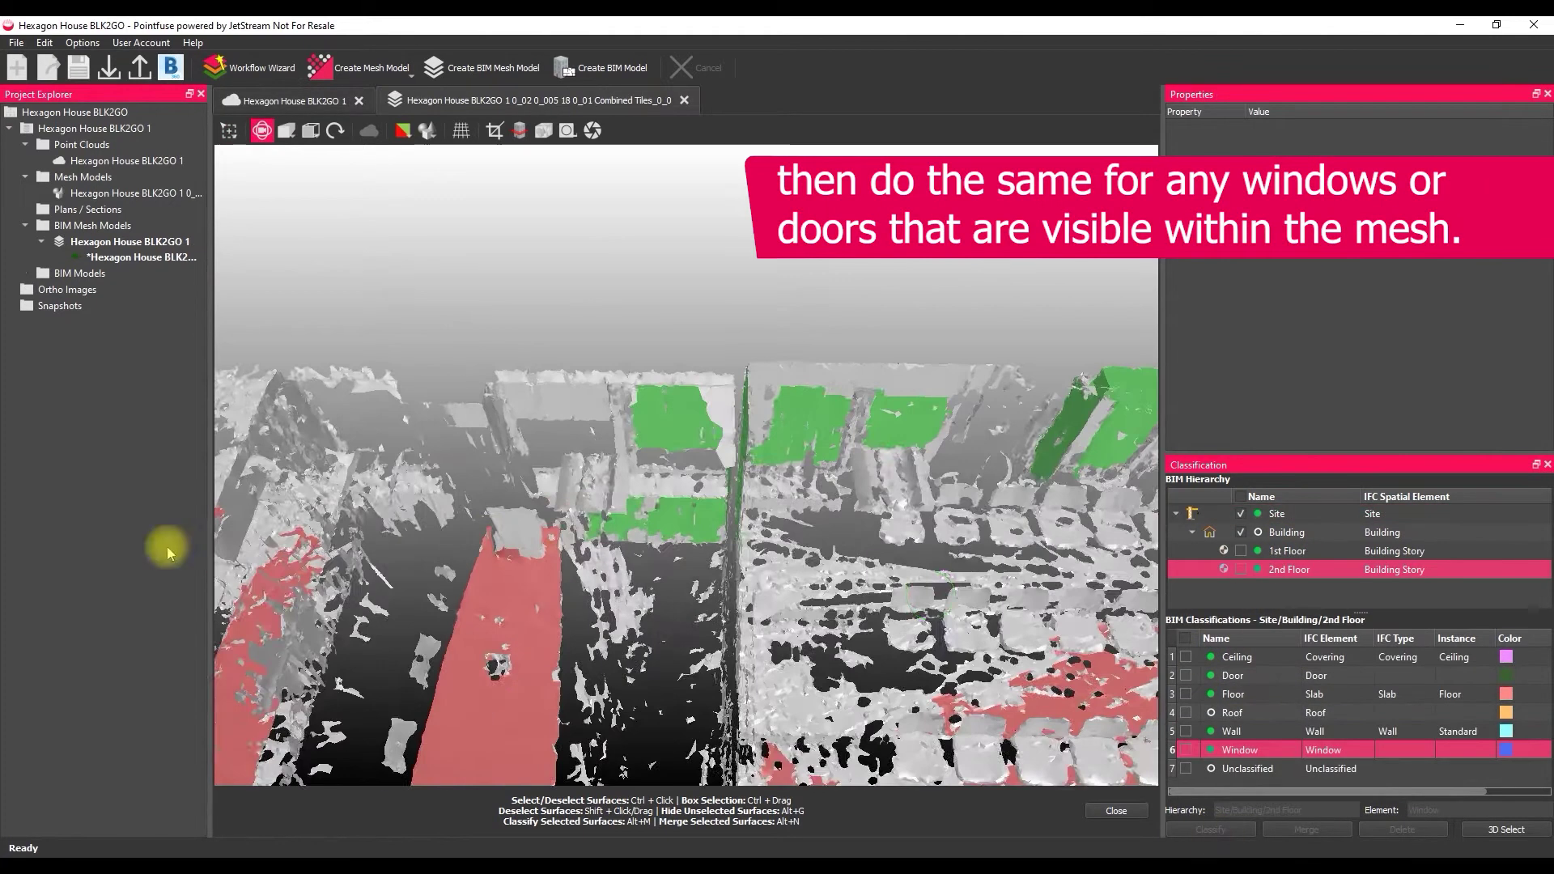
drag(162, 538, 734, 435)
ctrl+drag(753, 420, 468, 439)
key(alt+g)
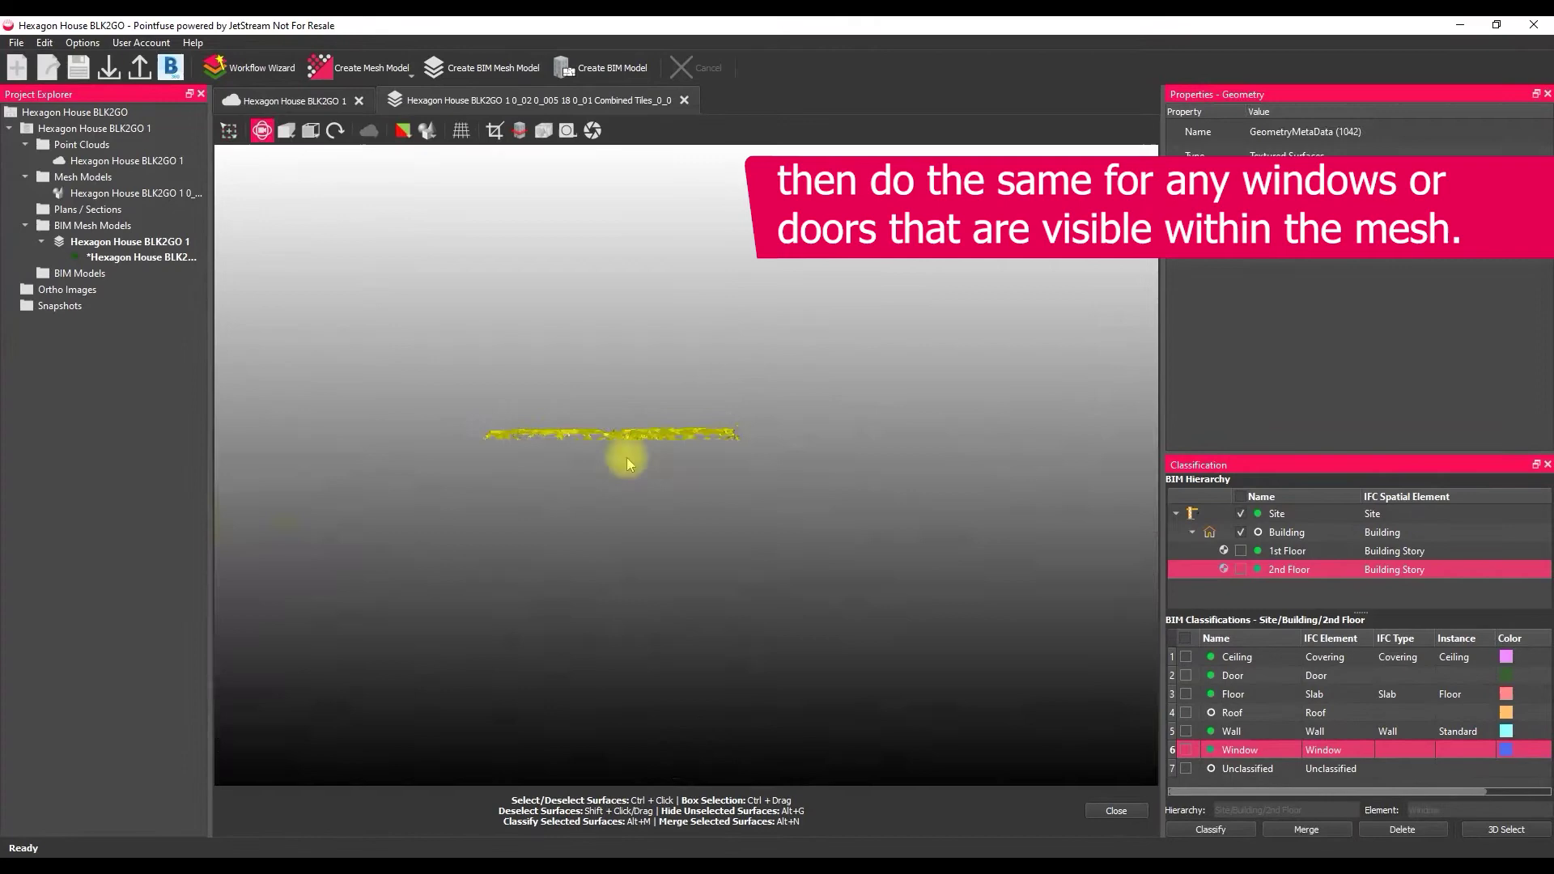
drag(628, 462, 629, 301)
key(alt+g)
click(1311, 834)
Generate a BIM model from the classified mesh in Metric (Meters), including the 1st Floor and 2nd Floor levels
drag(840, 442, 836, 478)
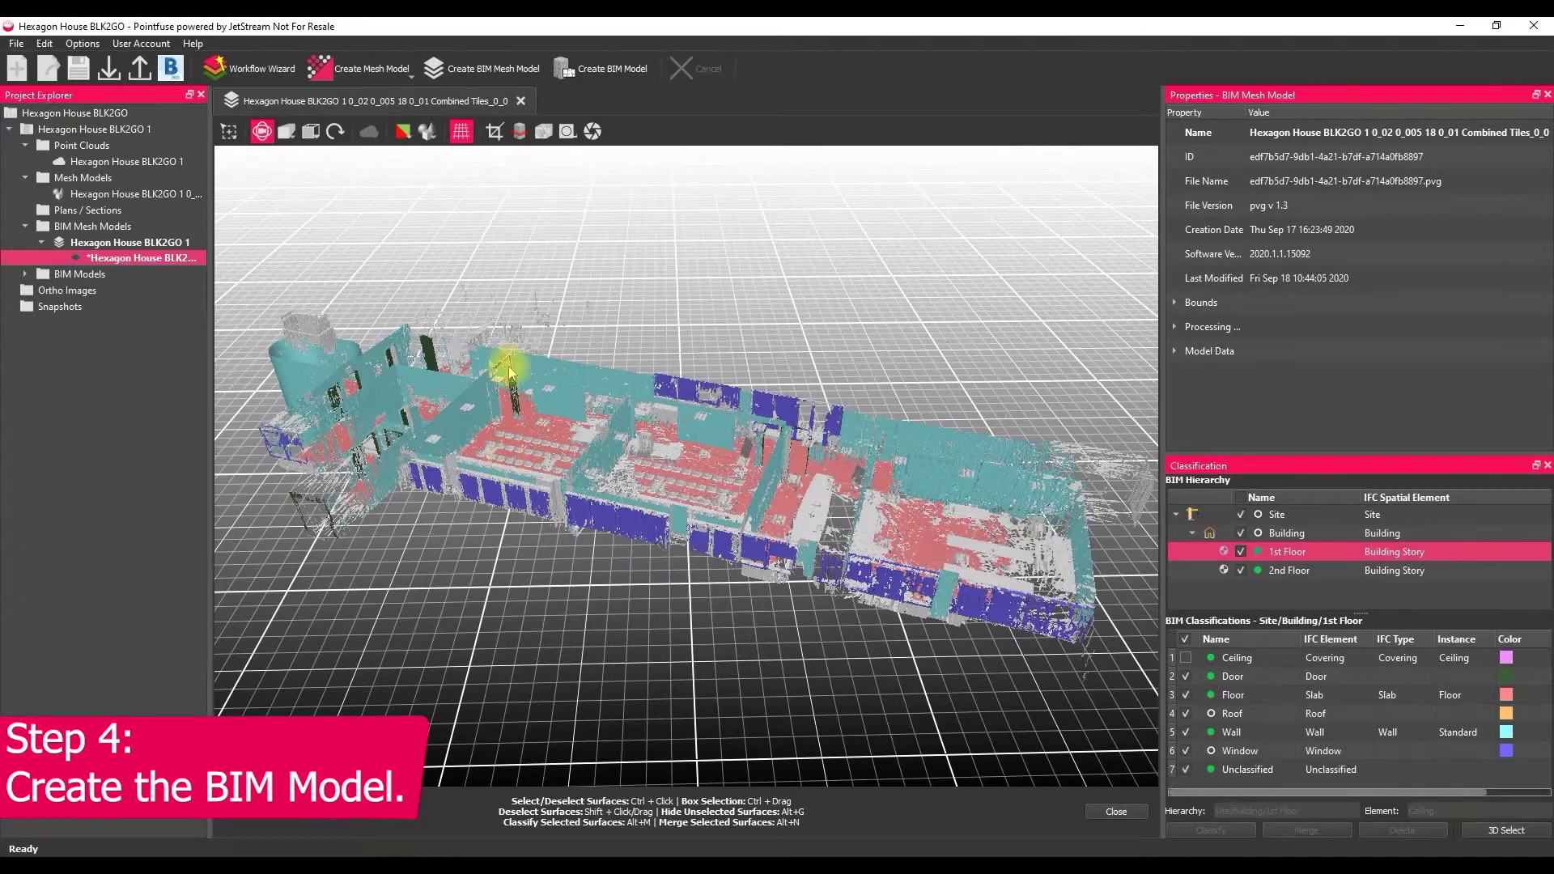
click(604, 69)
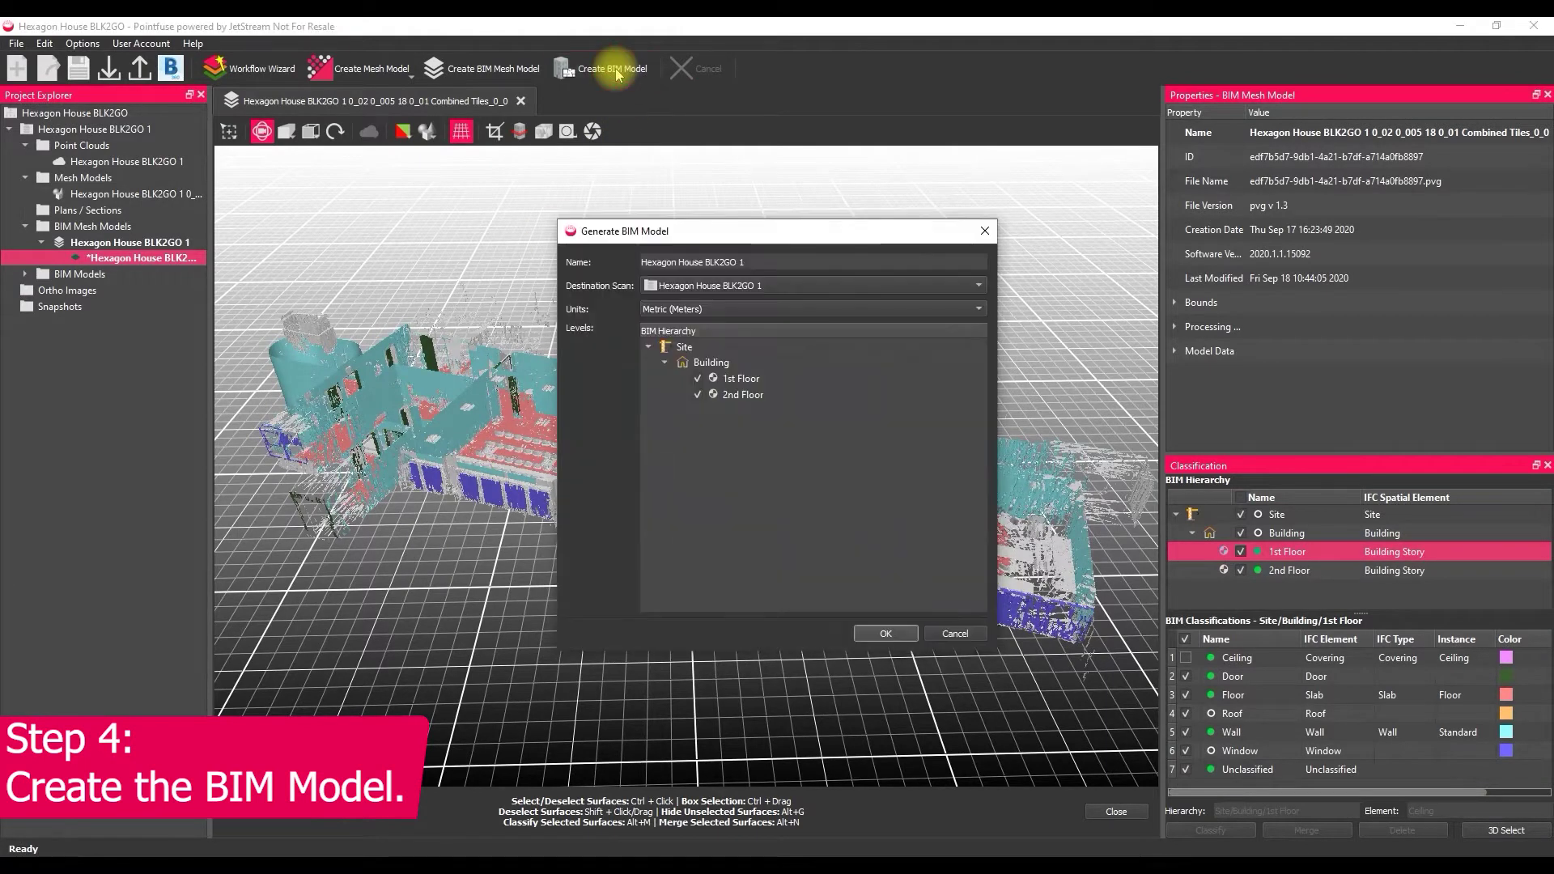
click(882, 636)
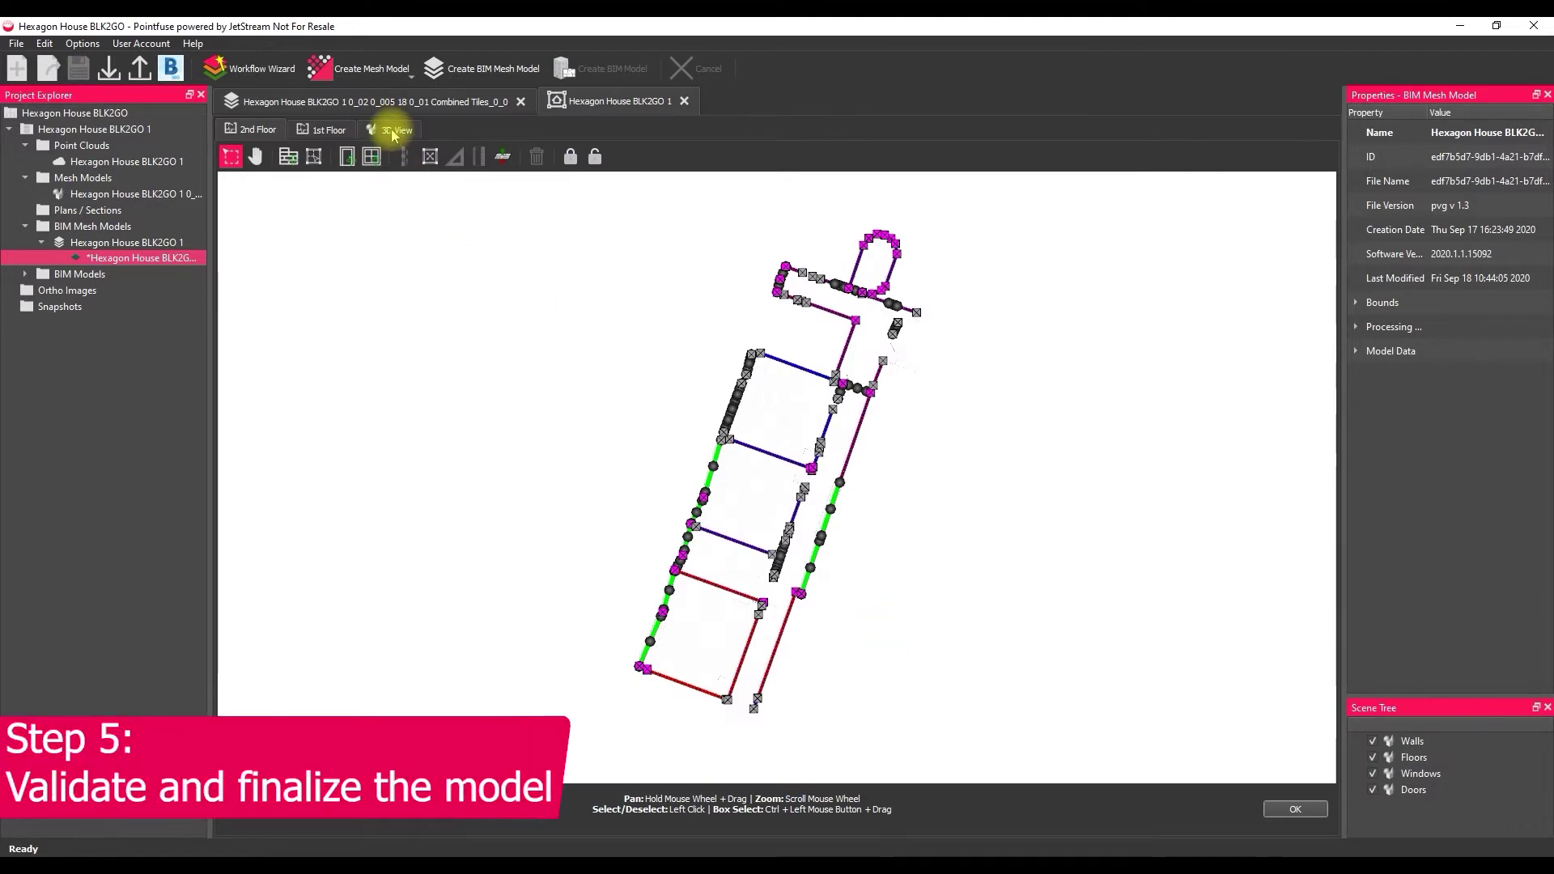
Inspect the generated walls, doors and windows of the BIM model in 3D
click(393, 134)
drag(919, 470, 867, 461)
key(g)
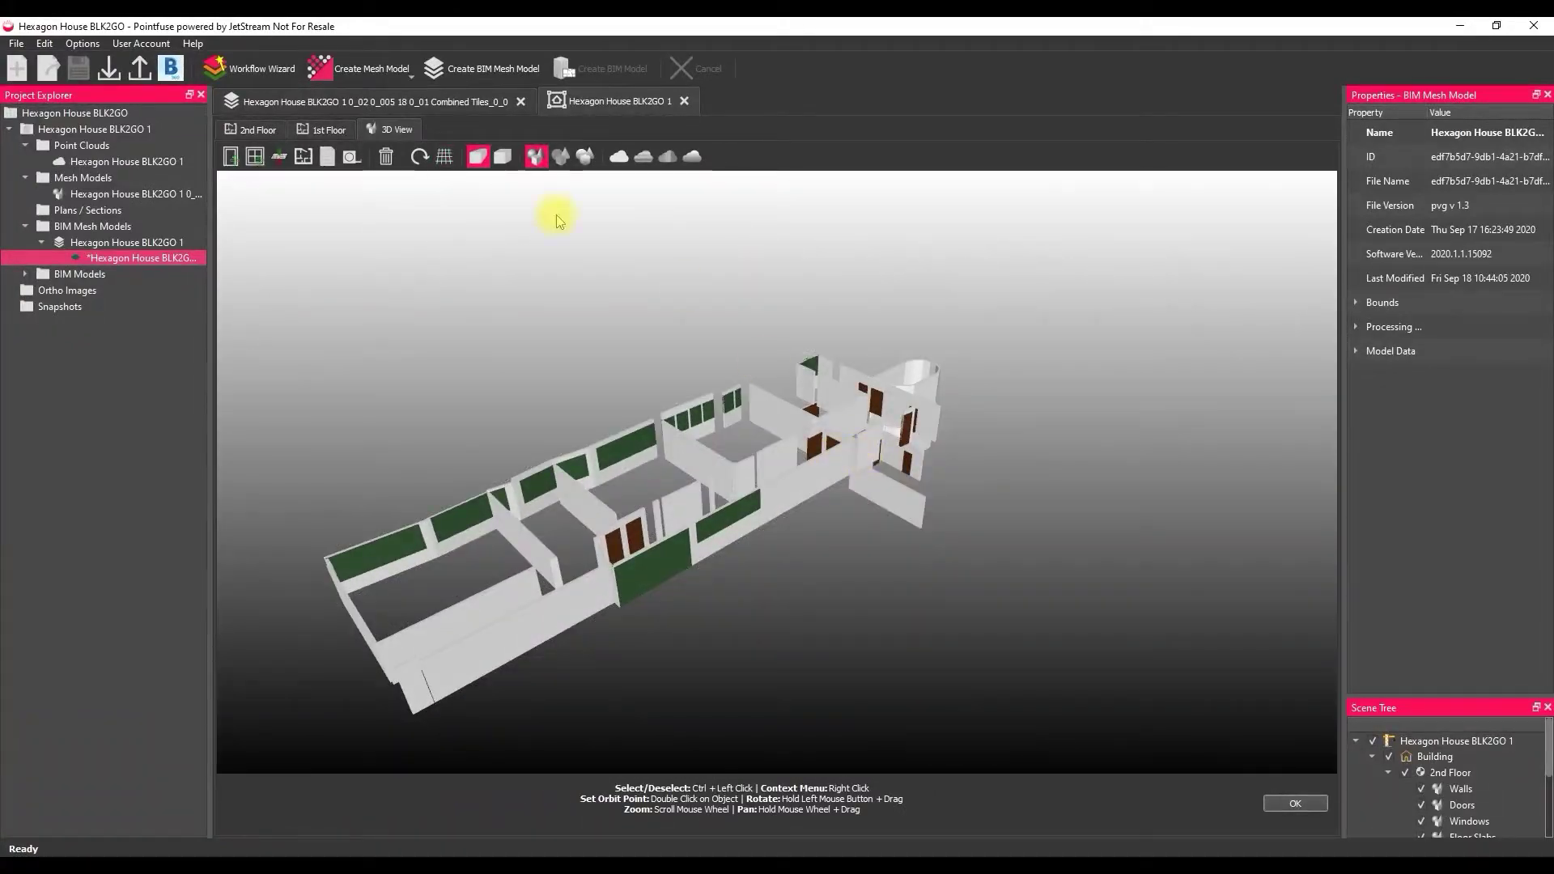
On the 2nd Floor plan, combine the wall segments along the windowed side of the end room
click(258, 131)
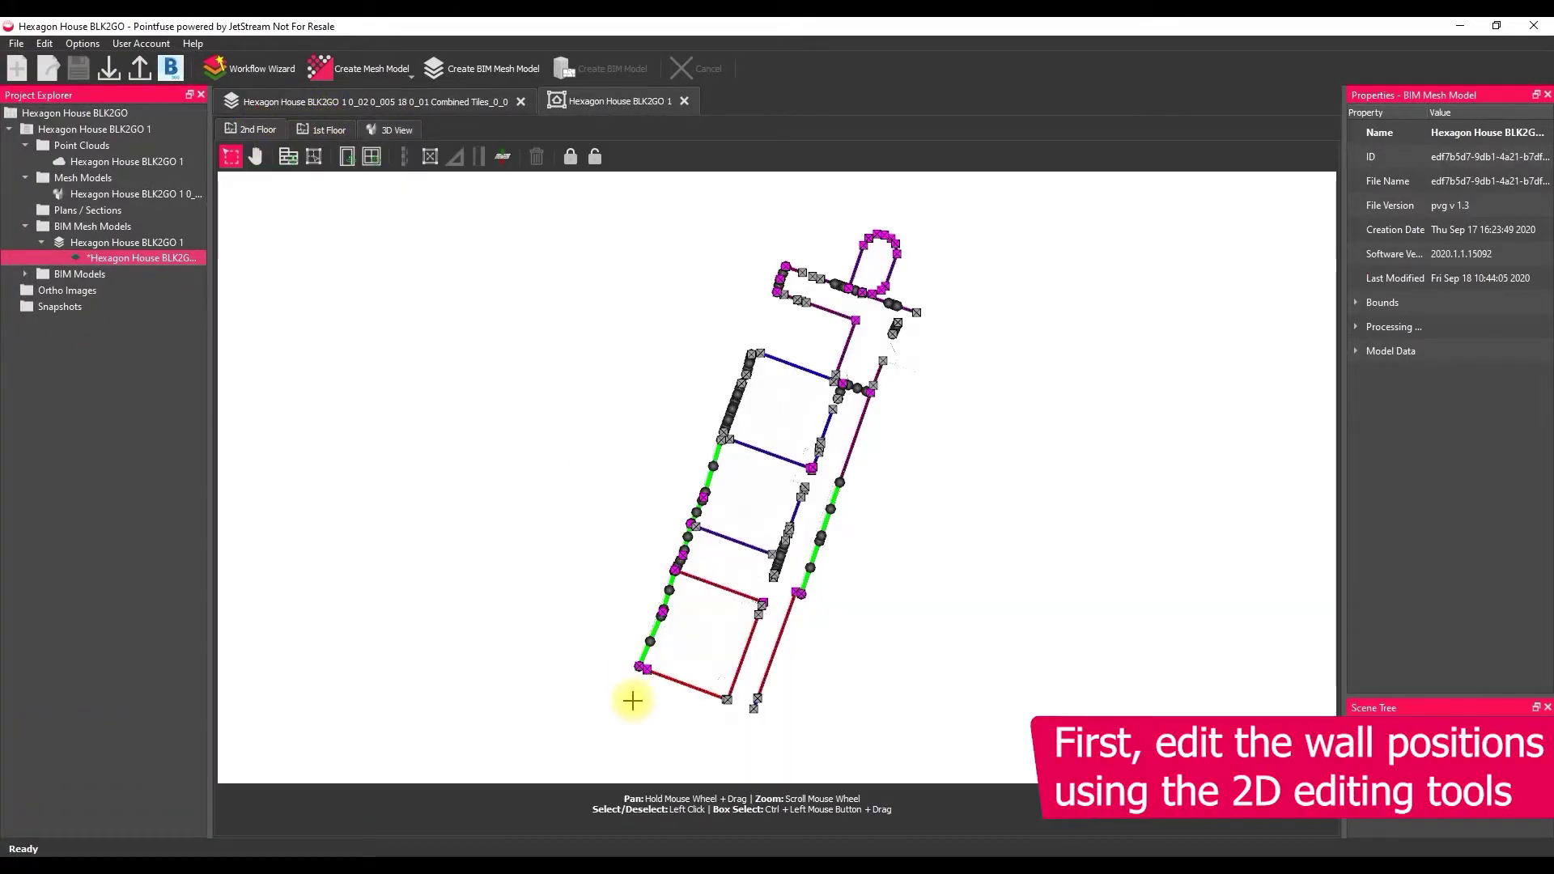
scroll(632, 701, up, 6)
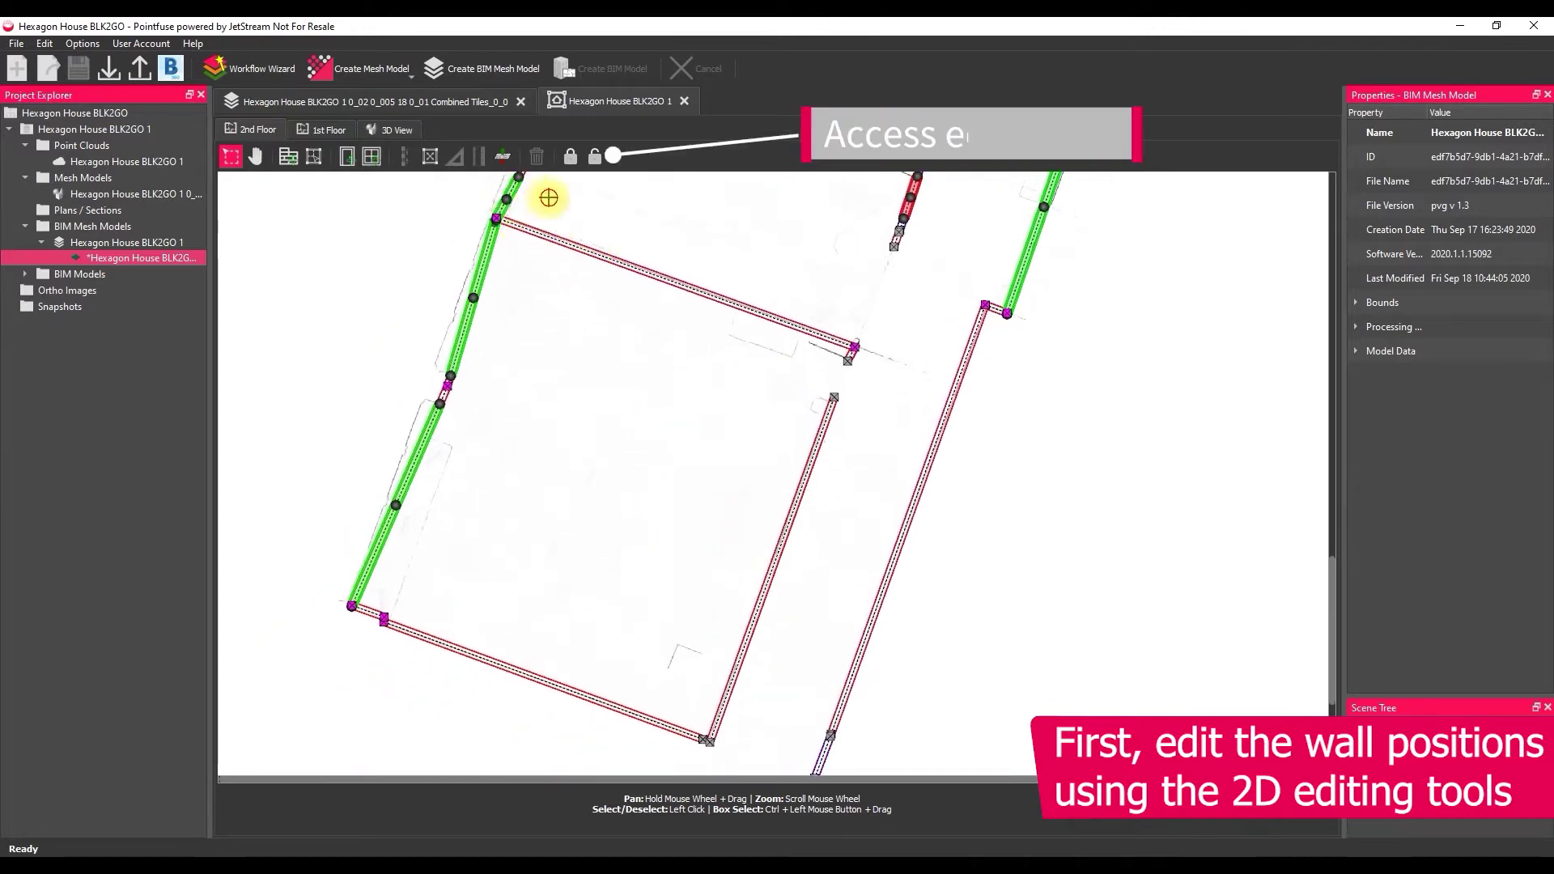
ctrl+drag(549, 197, 301, 613)
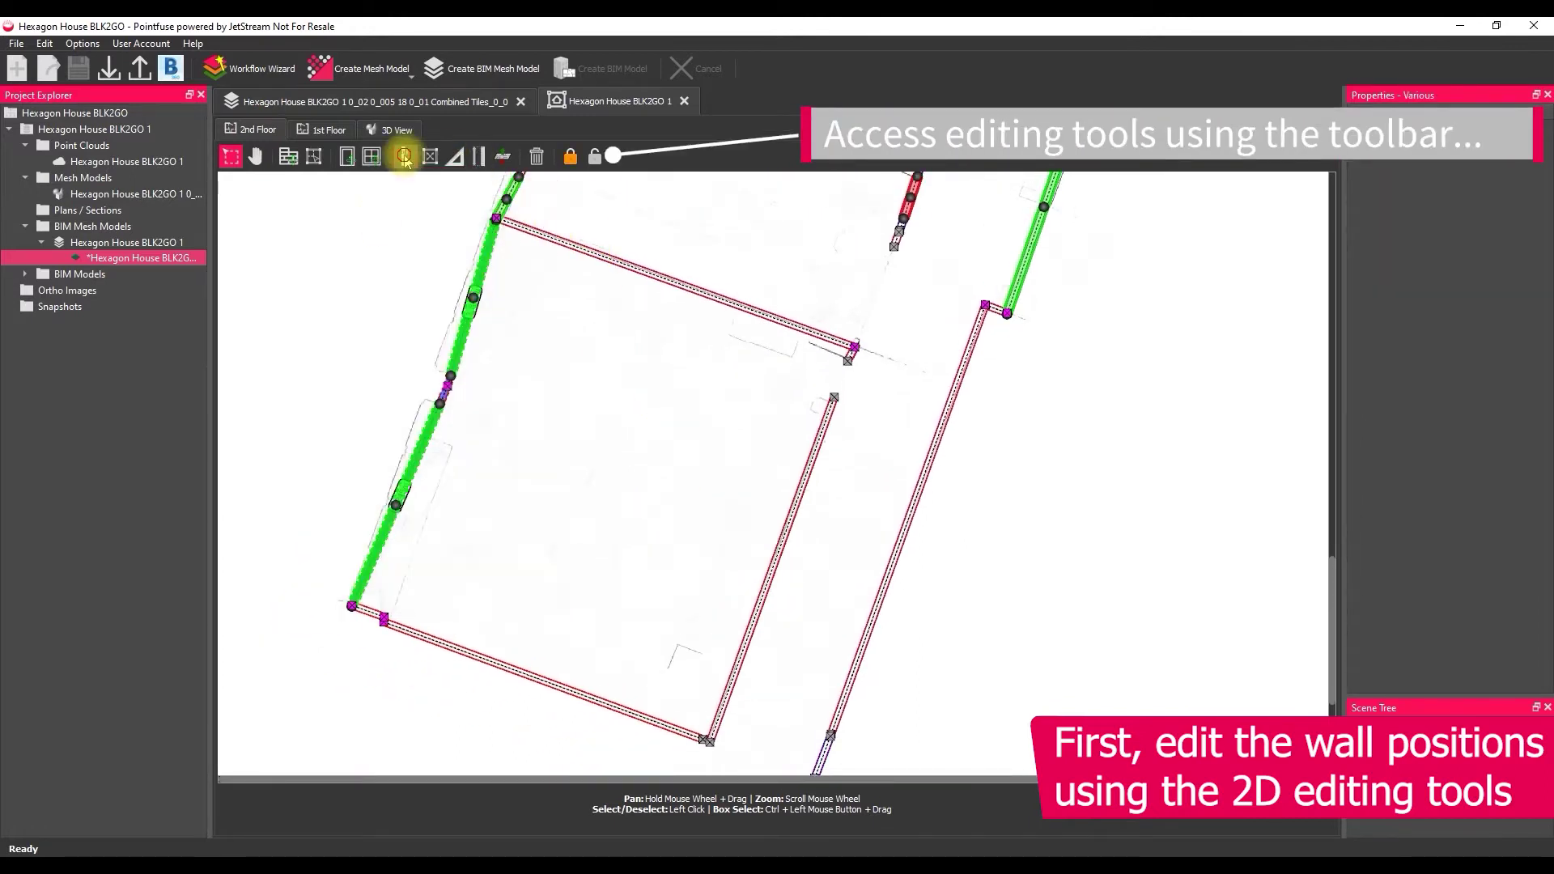
click(404, 157)
Extend and join the end room's corridor-side wall with the two cross walls meeting it at both corners
click(828, 409)
click(838, 345)
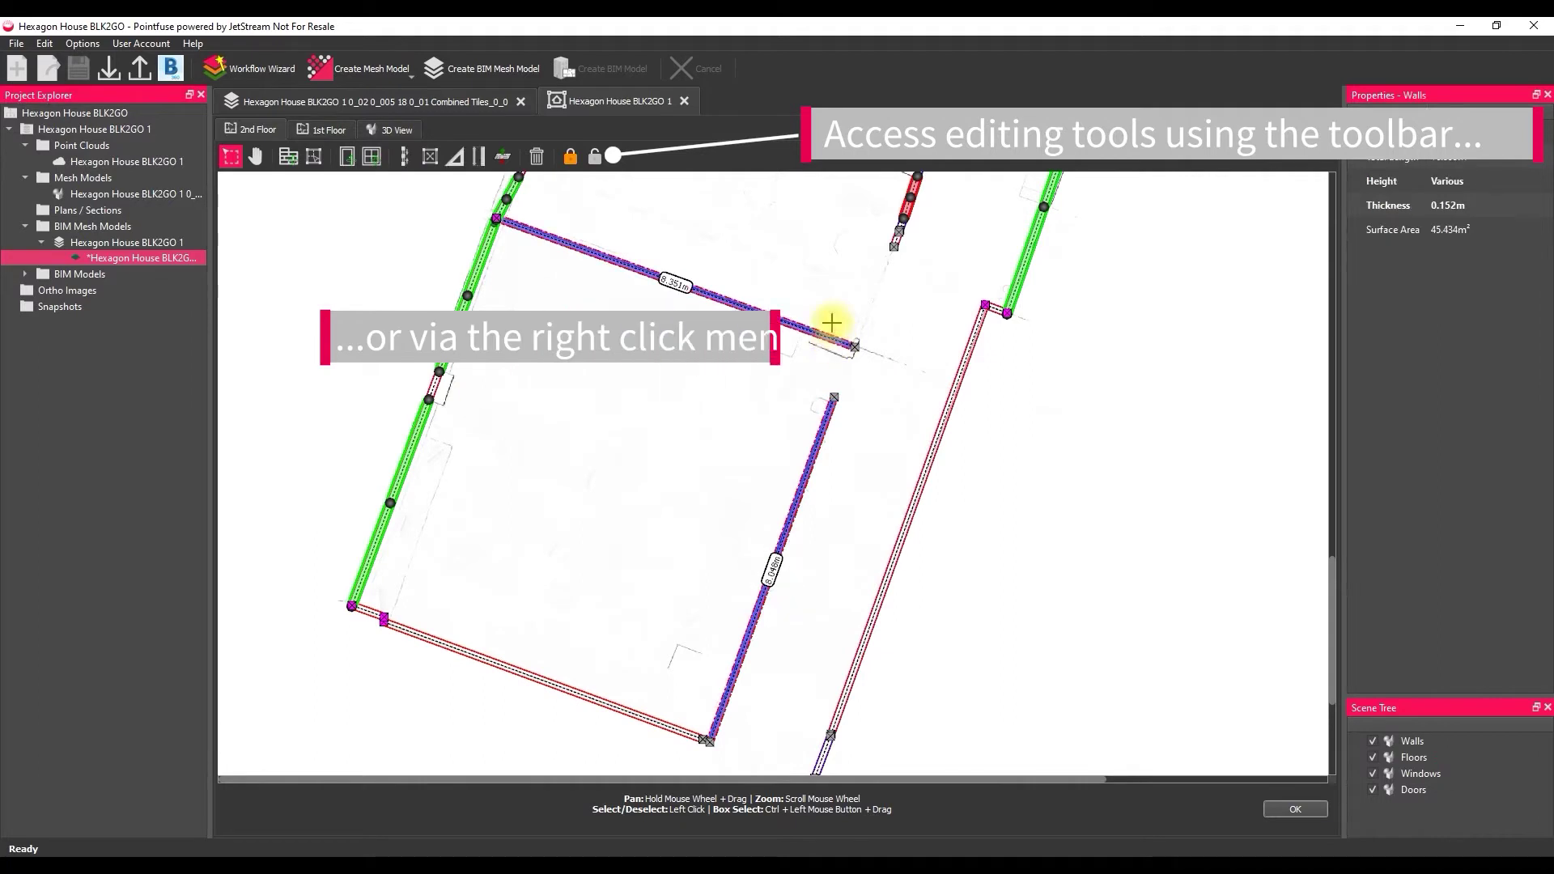
right_click(830, 315)
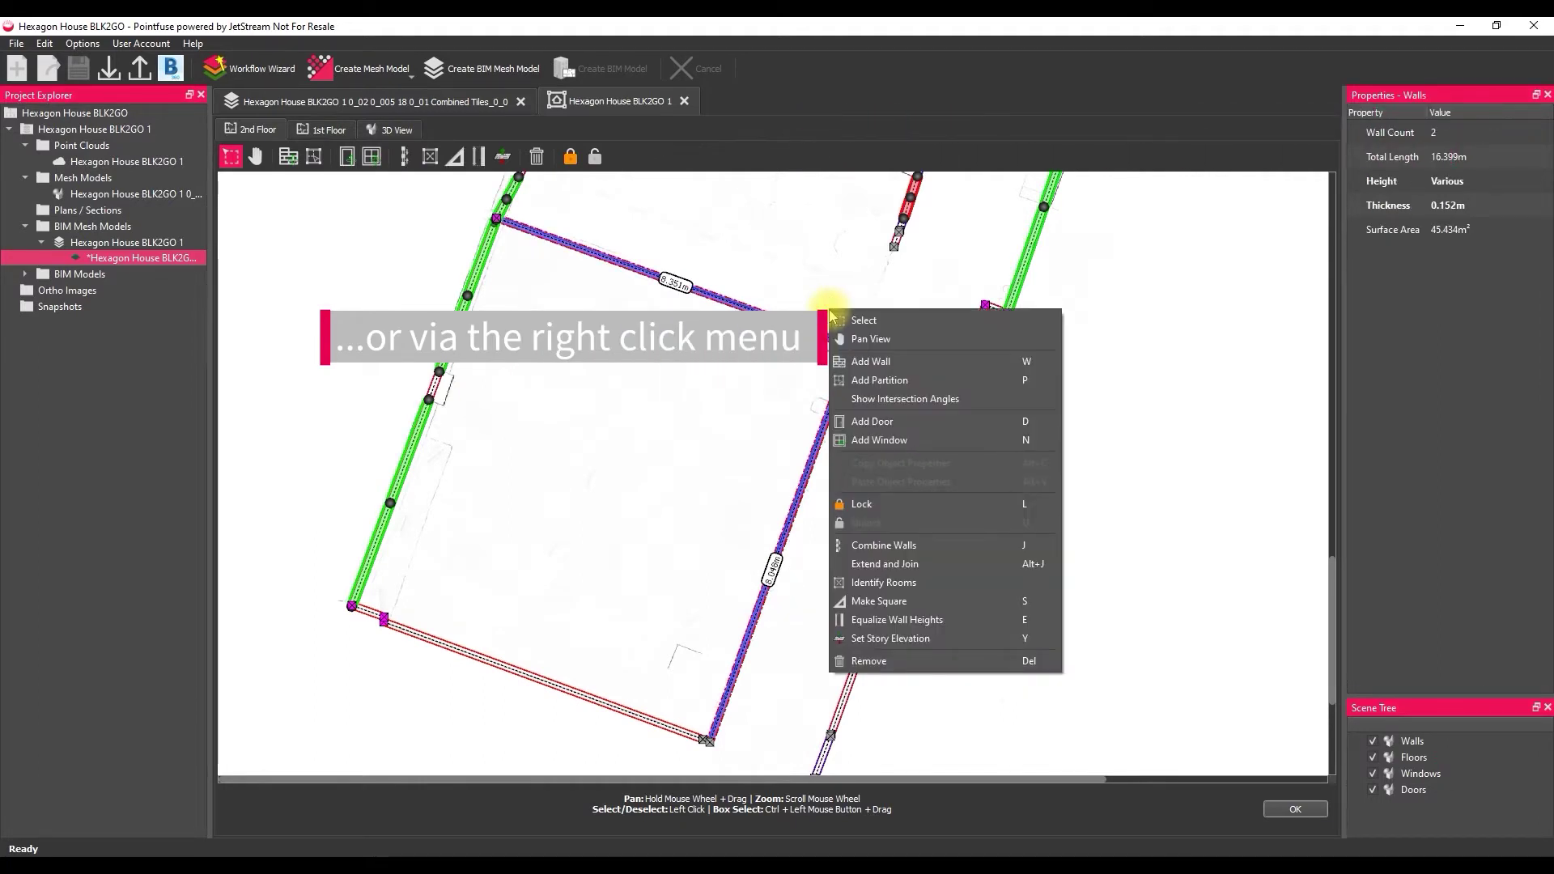
click(908, 565)
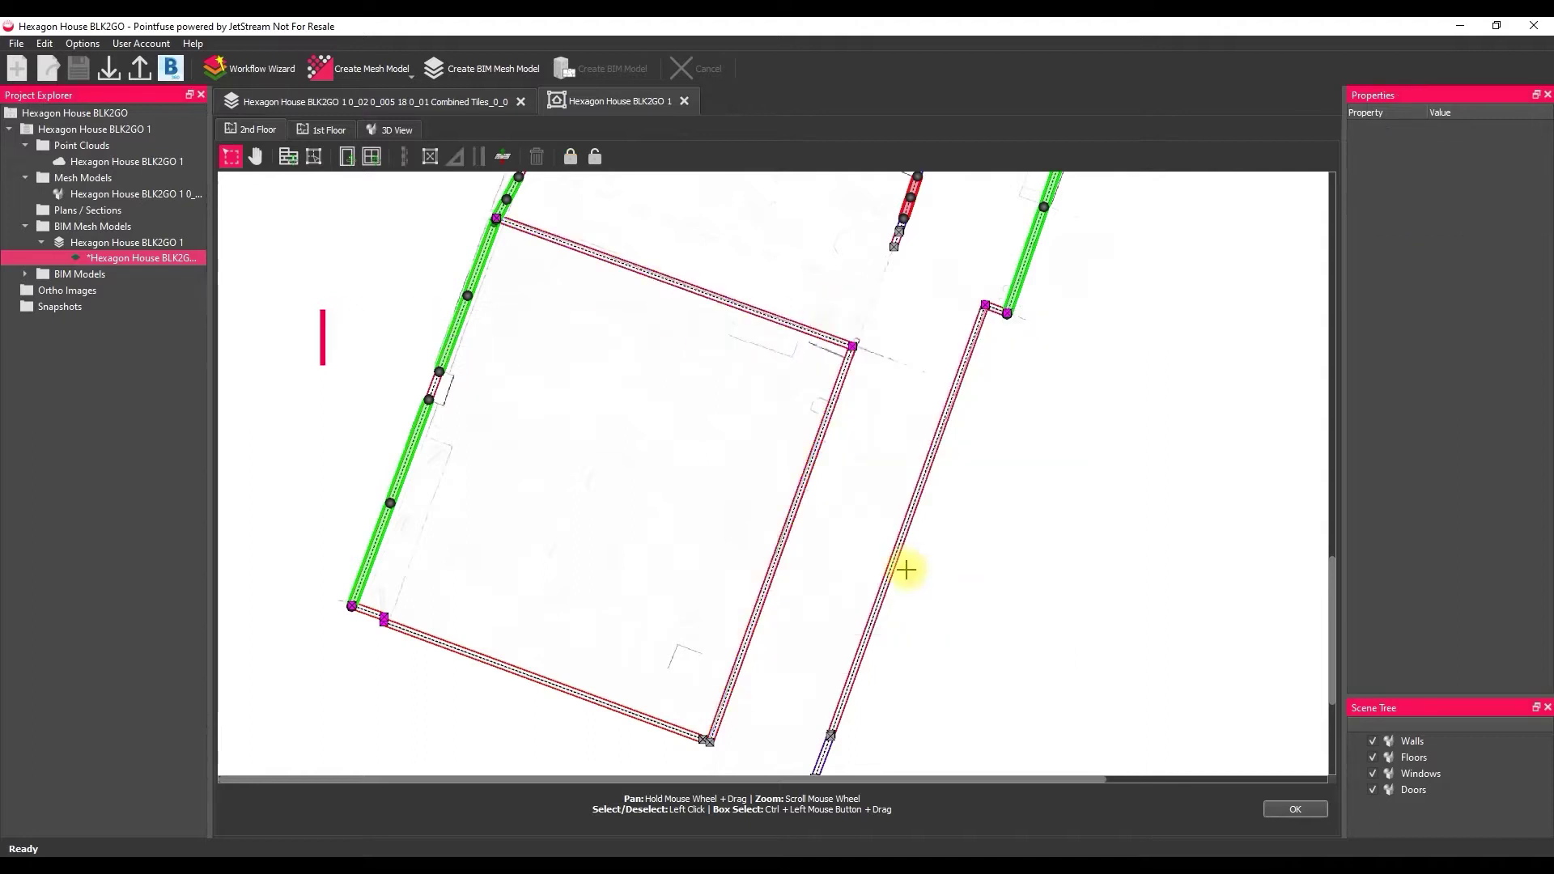
click(693, 732)
click(722, 713)
right_click(686, 614)
click(760, 504)
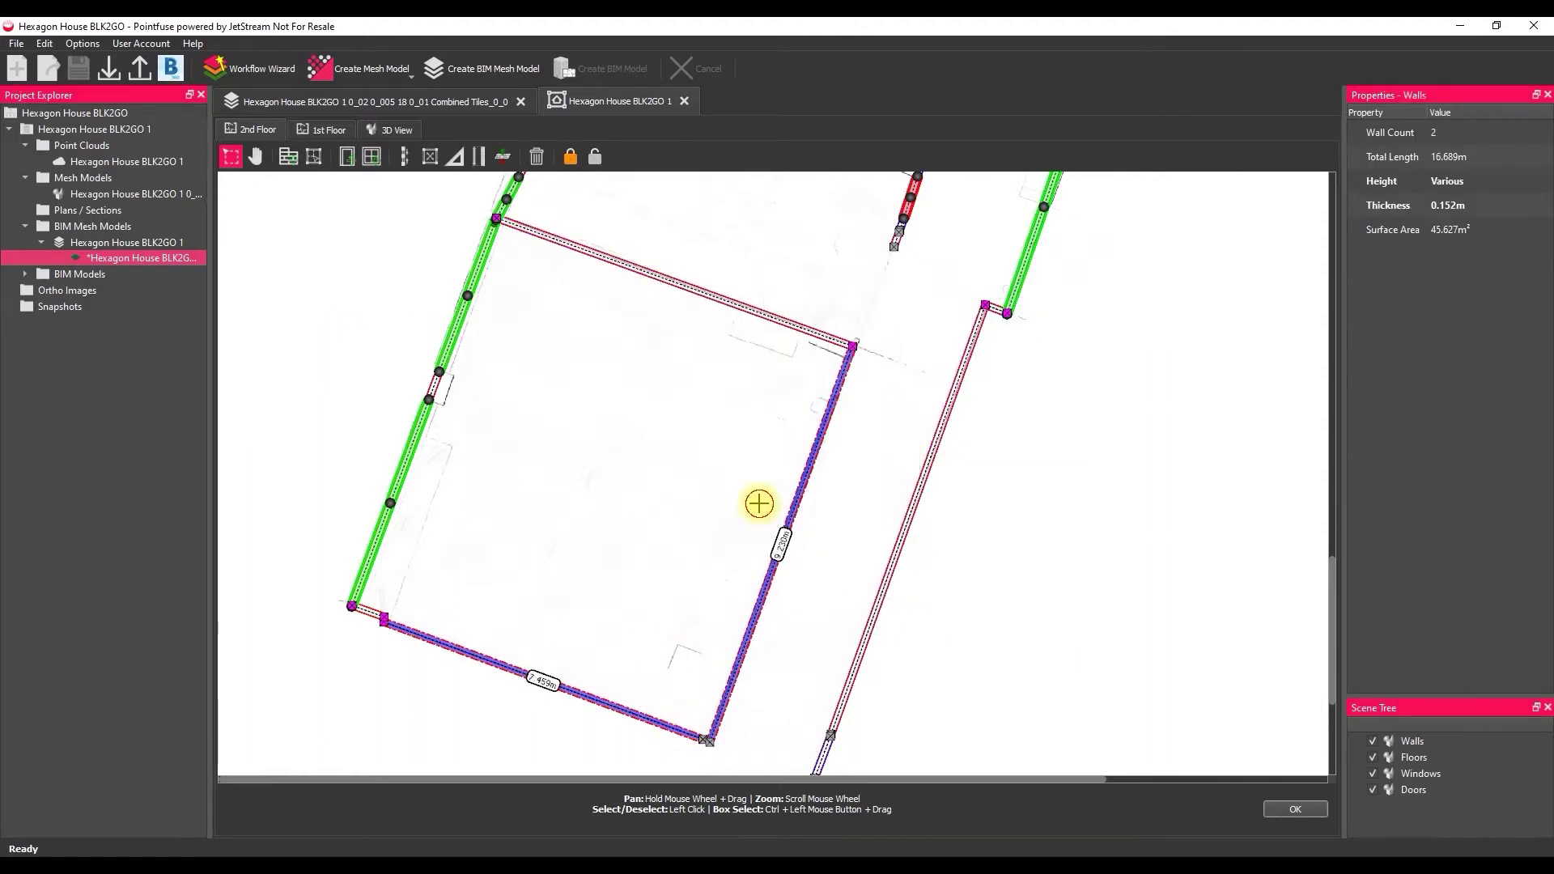
Join the next room's cross wall to the corridor wall between the two doors, and remove the stray wall segment below the doors
middle_drag(895, 265, 867, 357)
scroll(895, 257, up, 5)
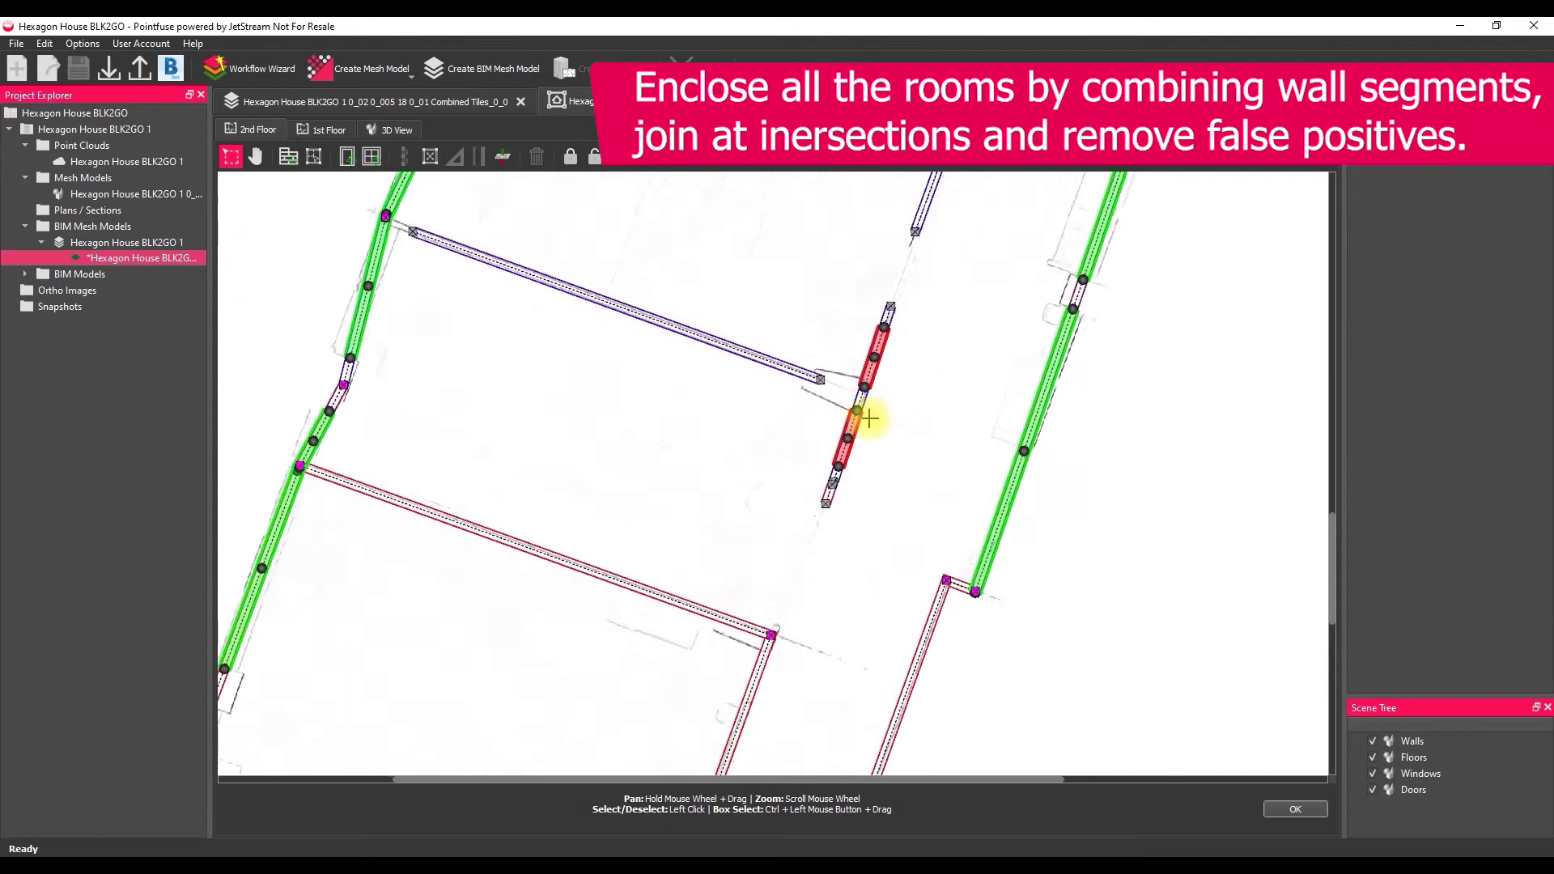
click(860, 384)
drag(856, 384, 864, 389)
click(797, 584)
key(Delete)
scroll(798, 595, down, 2)
middle_drag(798, 595, 867, 409)
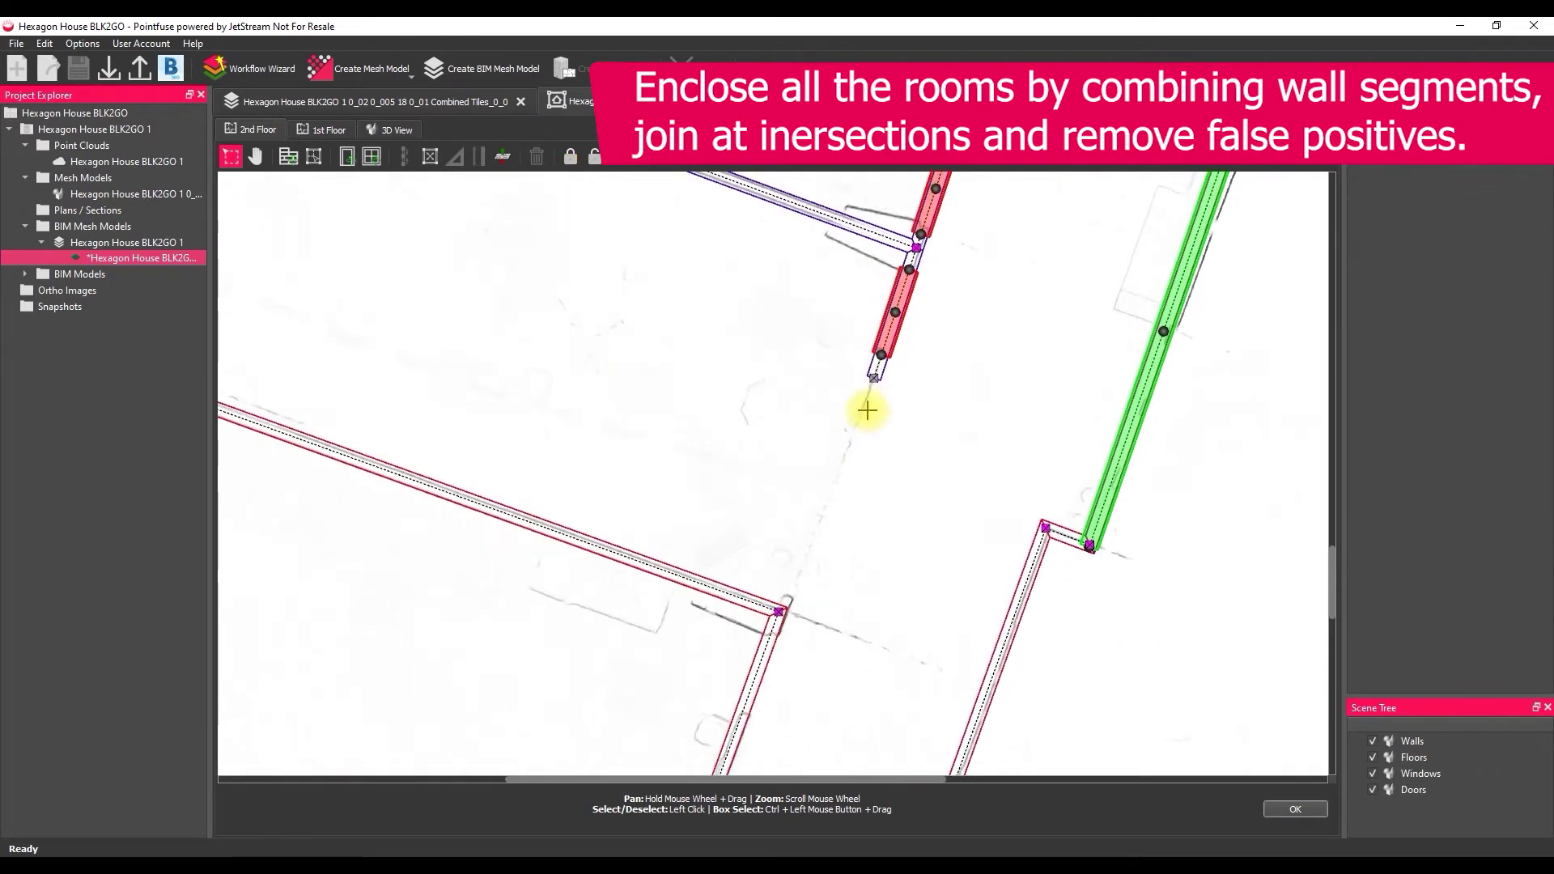
Stretch the ends of the corridor wall segments along the rooms to bridge the gaps between them
drag(872, 375, 779, 608)
scroll(838, 561, down, 2)
middle_drag(924, 380, 753, 664)
scroll(753, 663, up, 1)
drag(762, 481, 794, 380)
middle_drag(850, 333, 795, 600)
drag(816, 442, 880, 281)
Remove the false-positive triangle of short walls at the corridor junction and join the cross wall to the corridor wall there
ctrl+drag(869, 216, 912, 271)
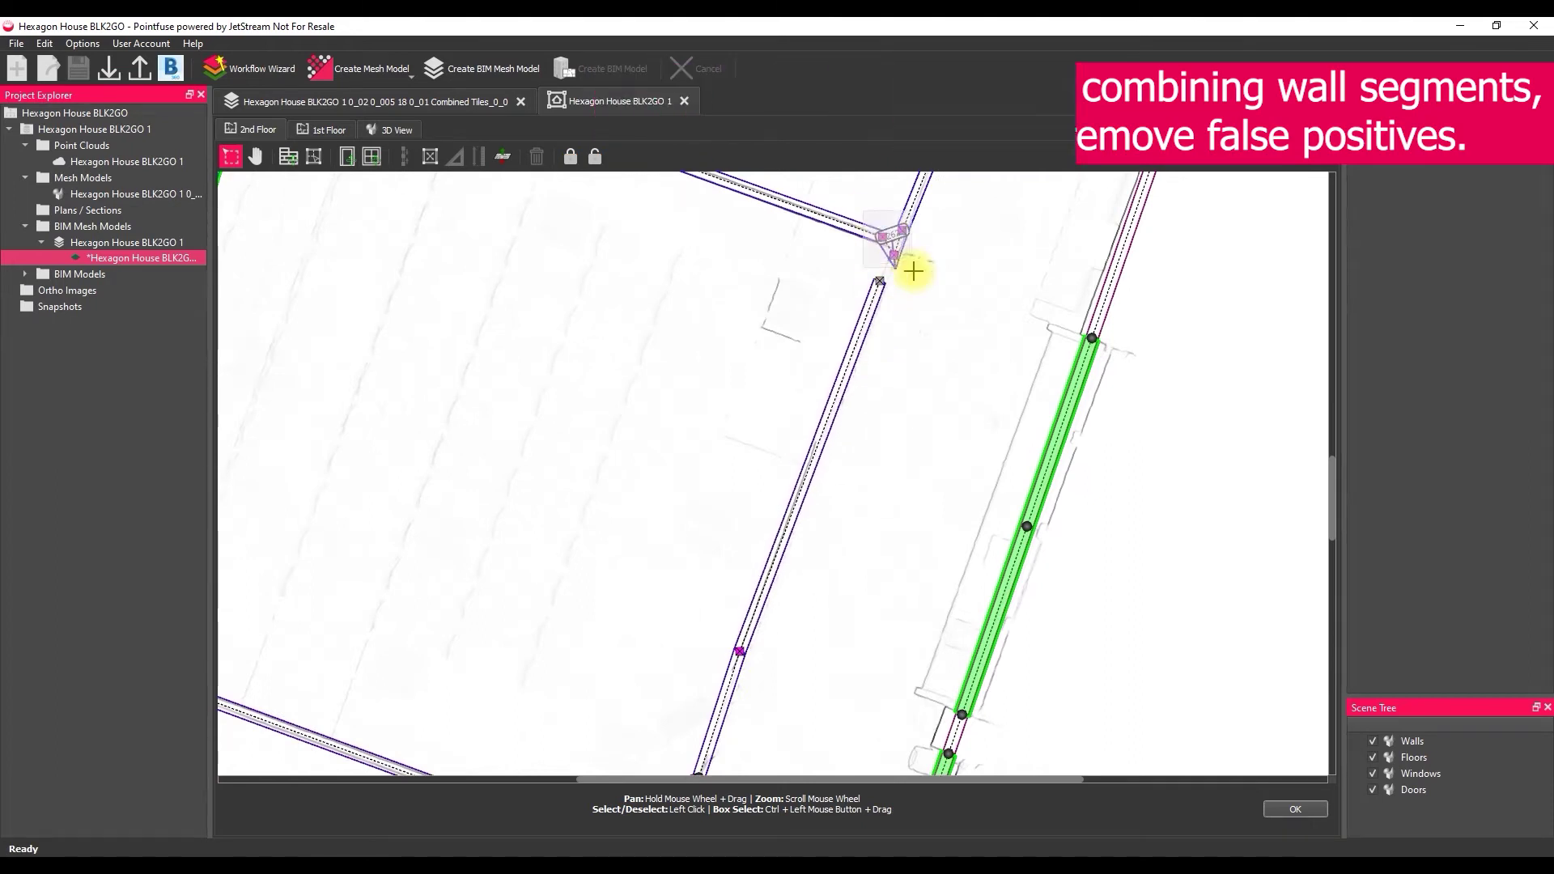
key(Delete)
click(869, 235)
click(875, 298)
scroll(899, 307, down, 3)
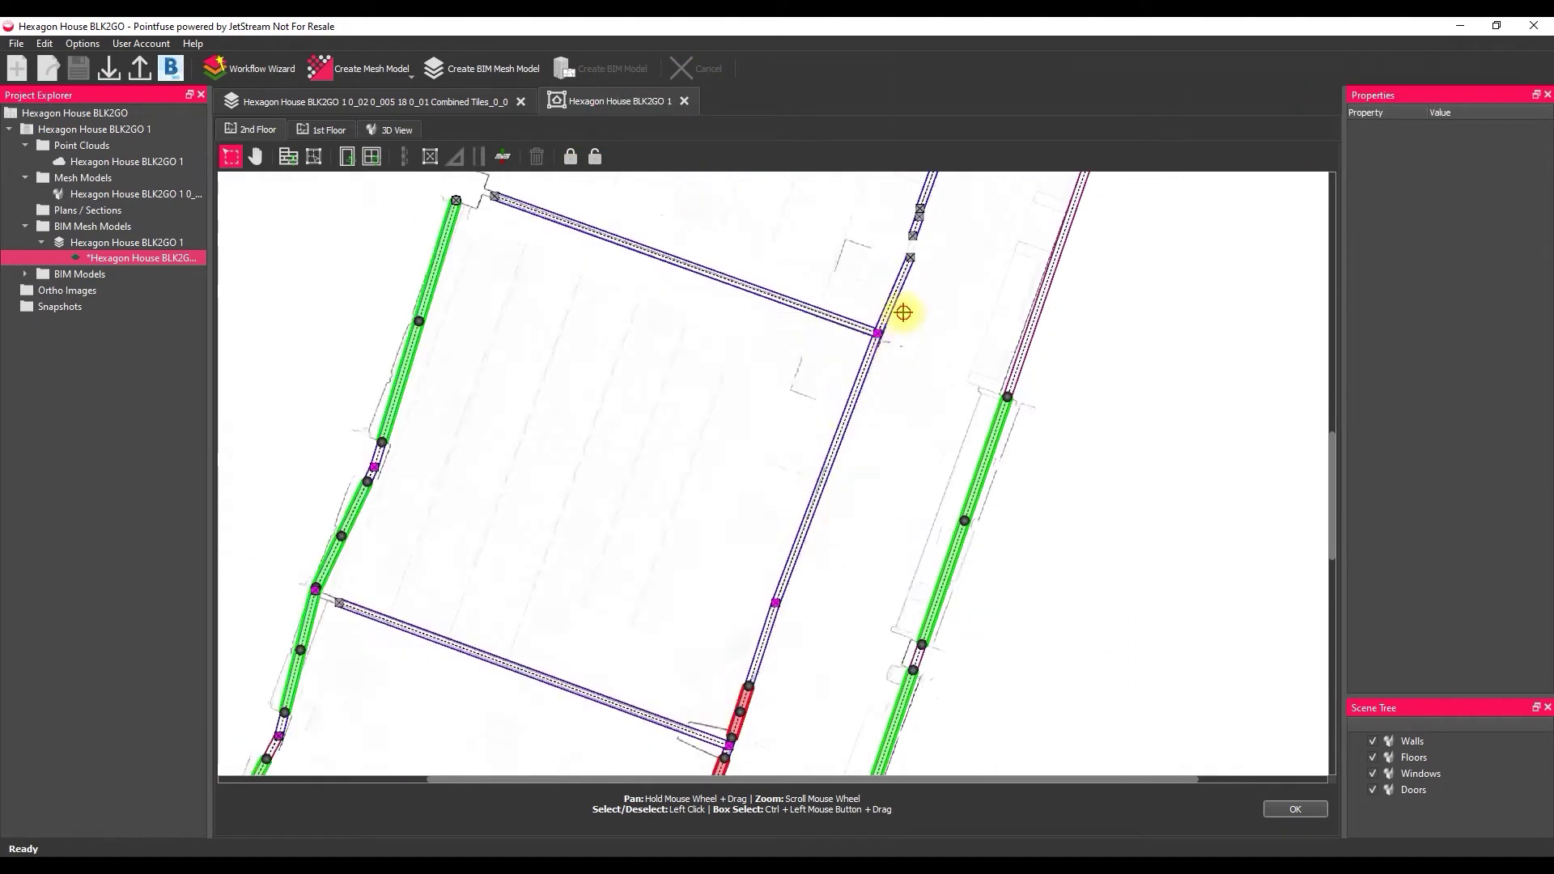
click(721, 743)
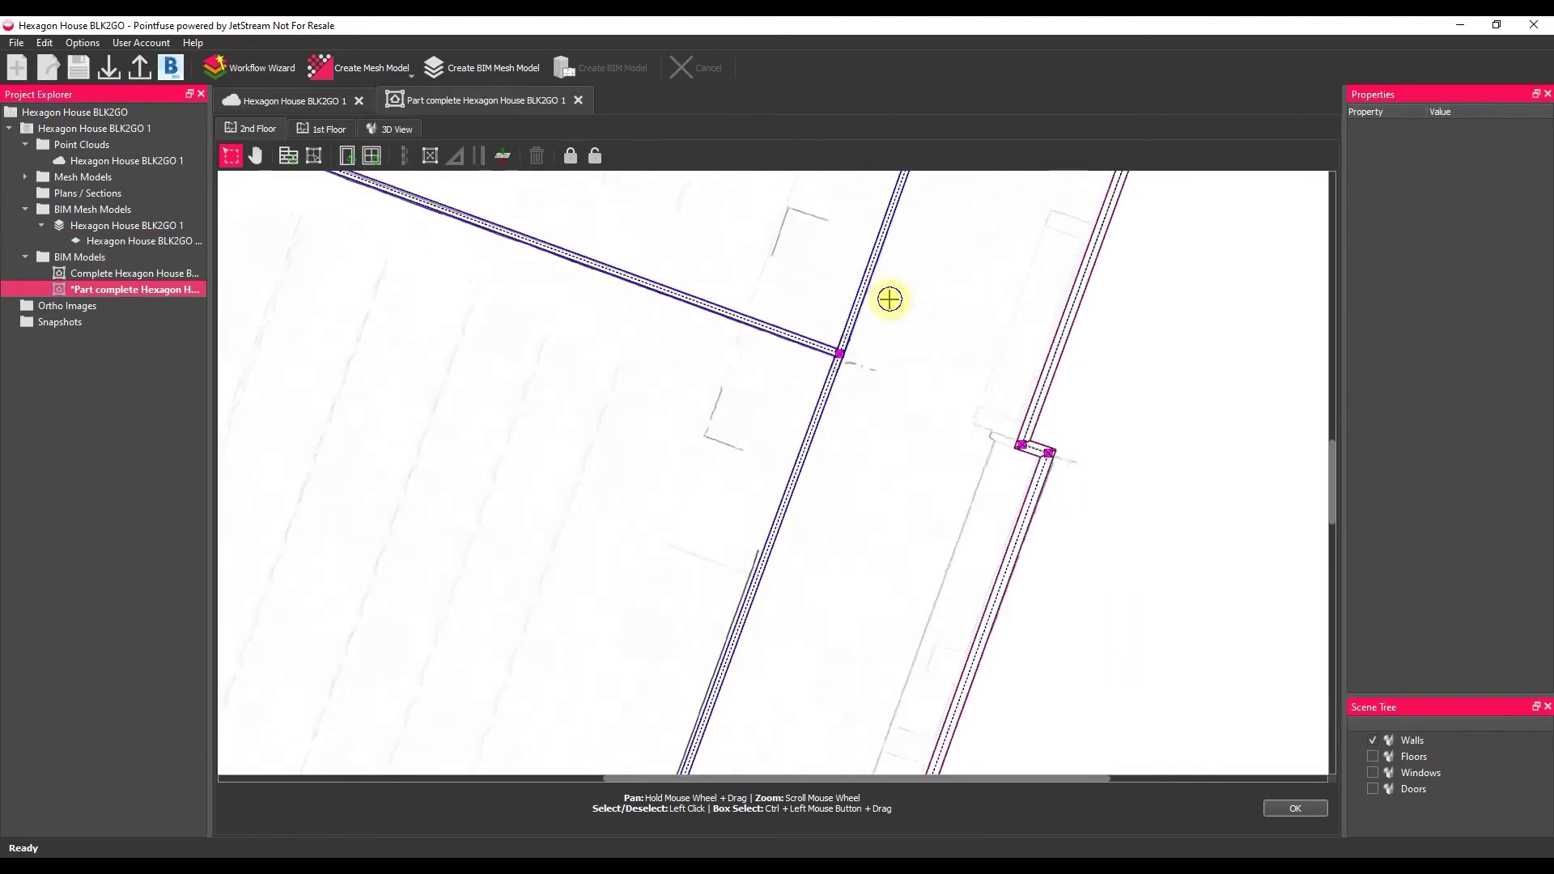
Show the intersection angles on the 2nd Floor plan, select all the walls and apply Make Square to them
right_click(889, 299)
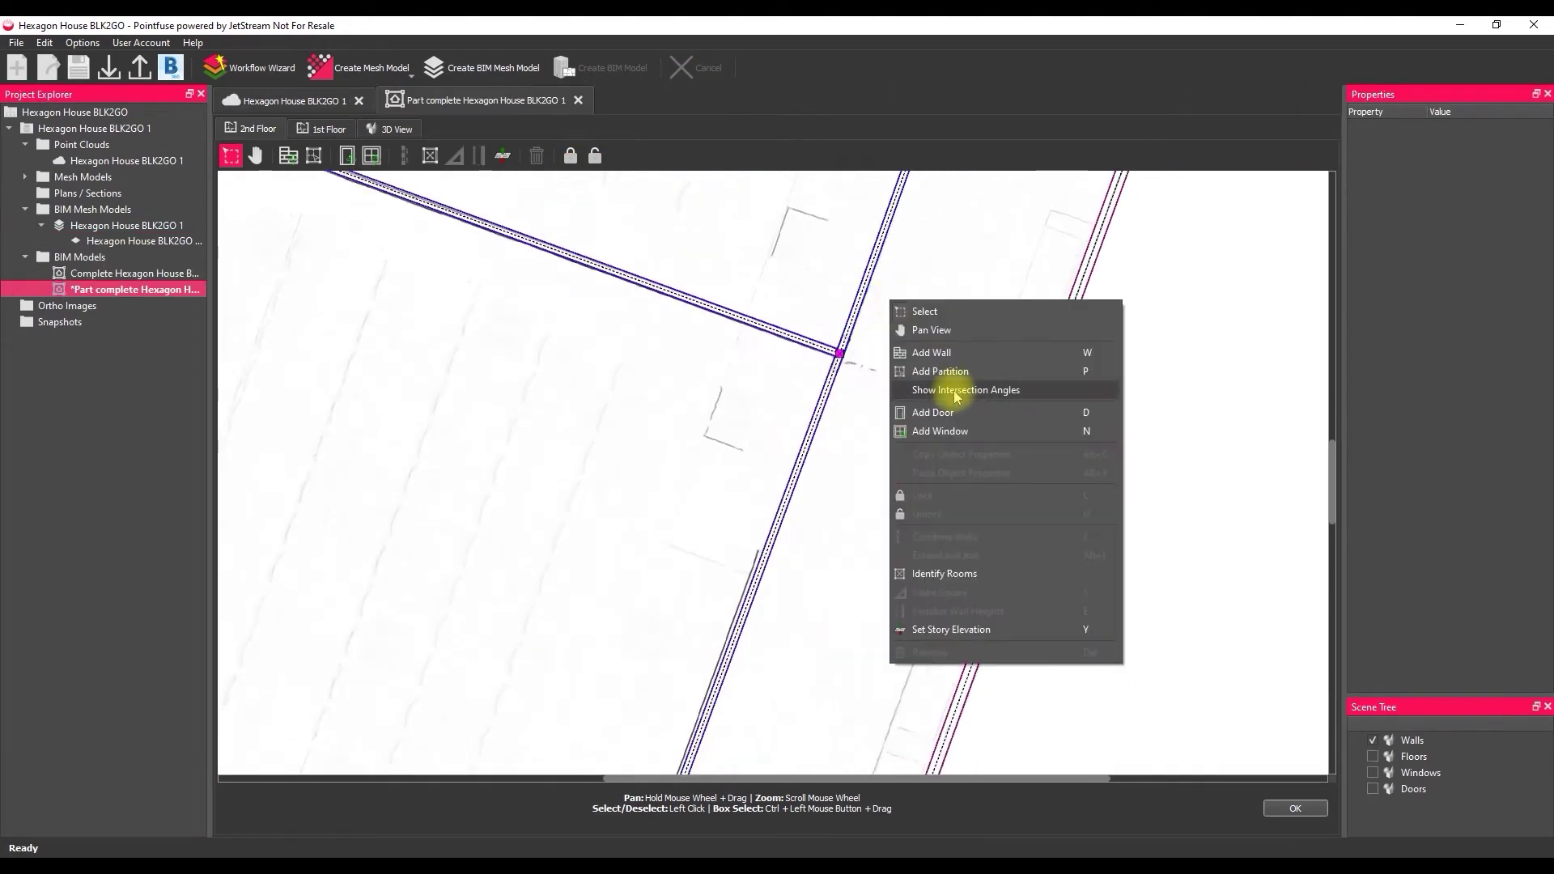
click(955, 391)
scroll(769, 375, down, 6)
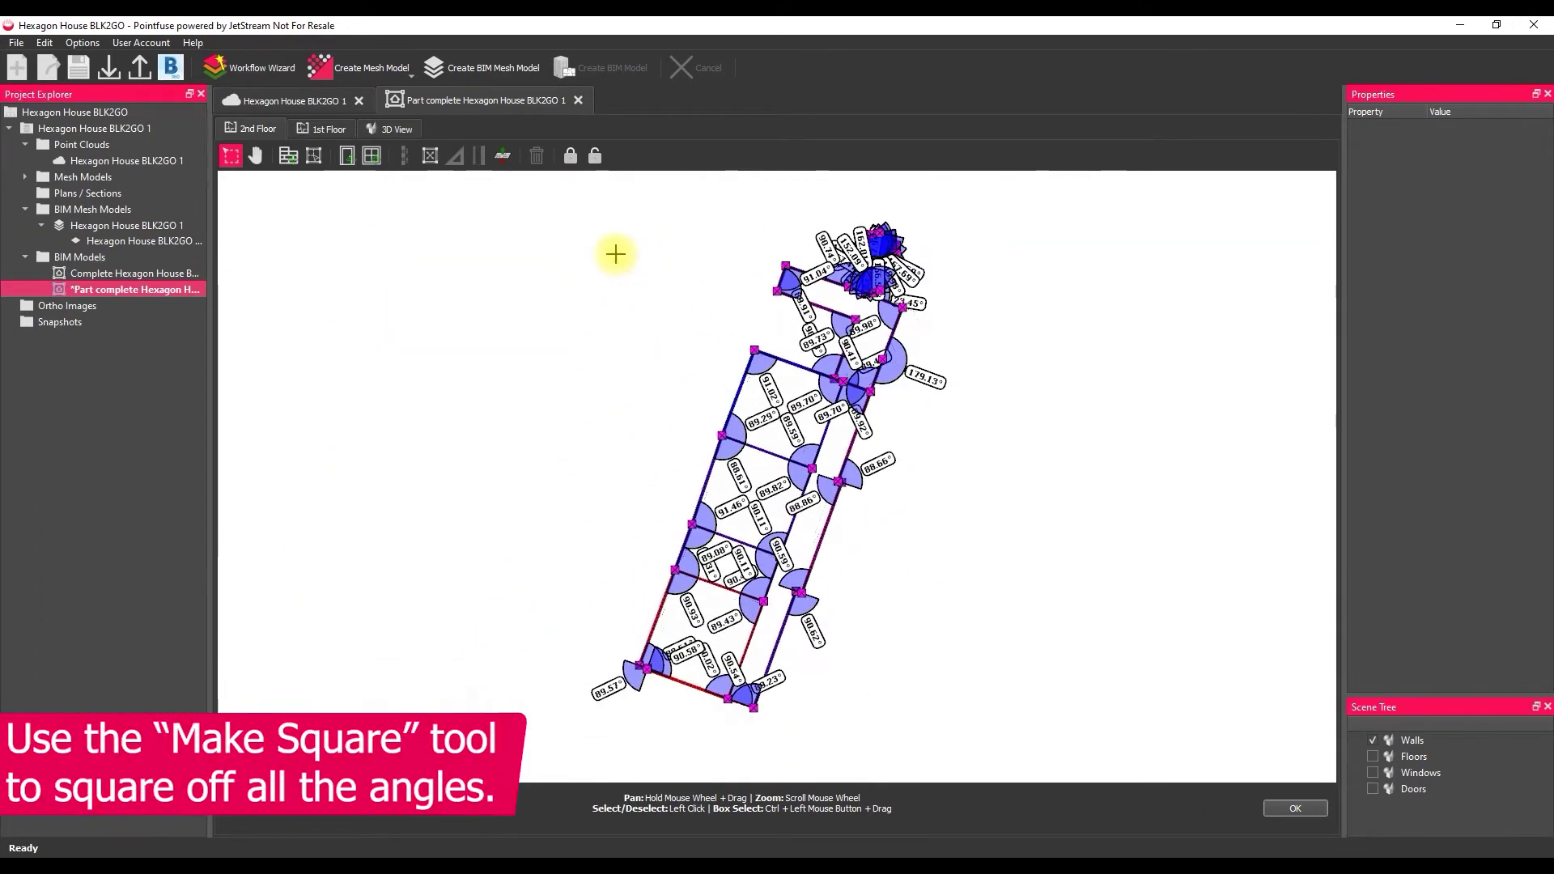
ctrl+drag(510, 185, 884, 584)
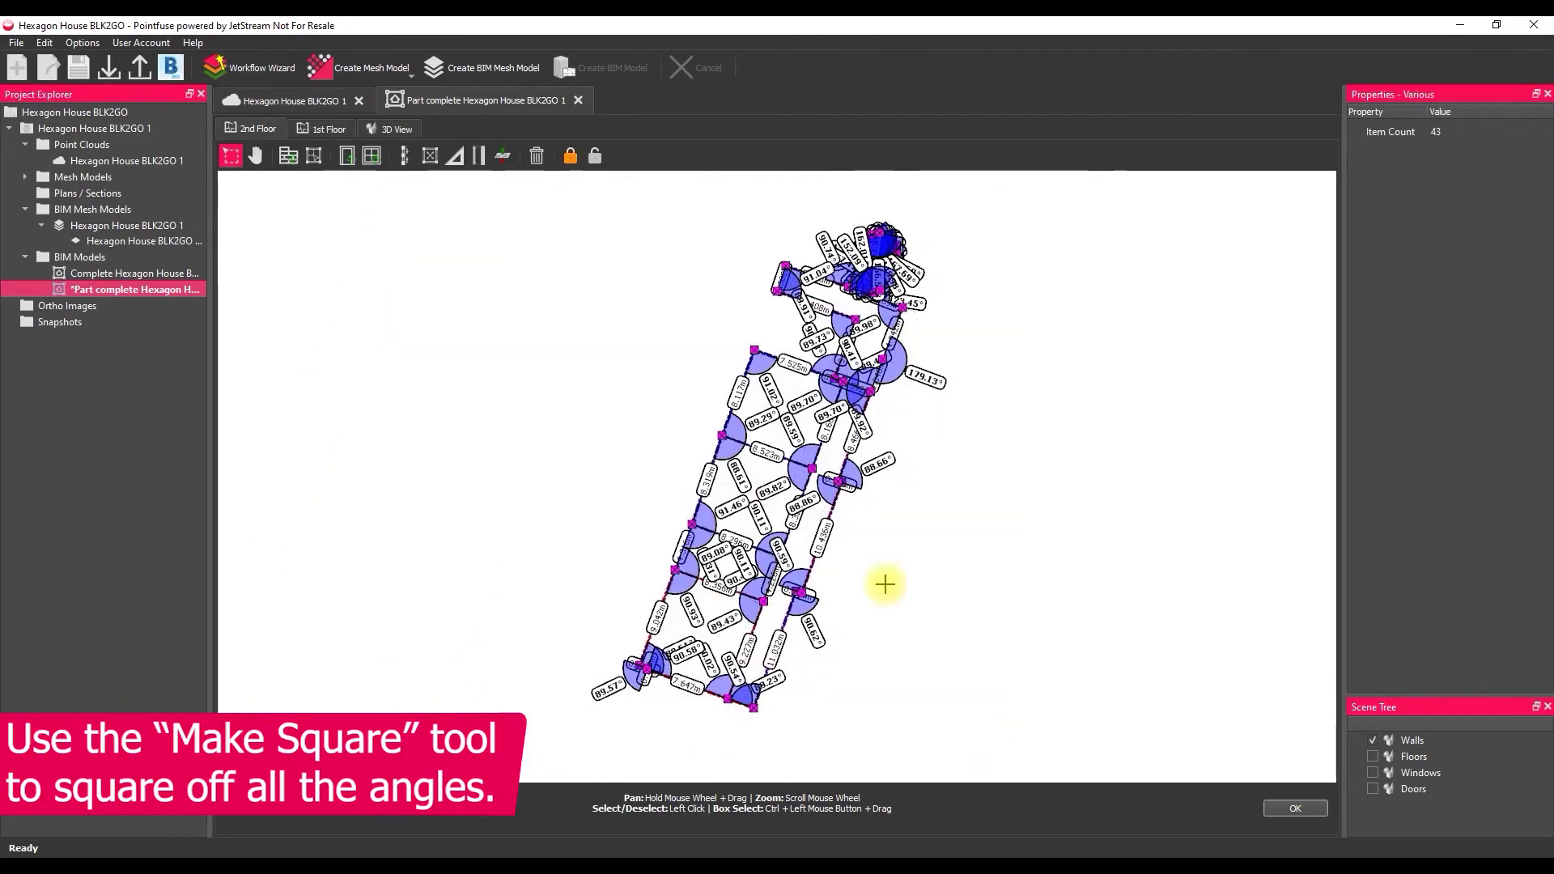
click(458, 158)
scroll(746, 353, up, 6)
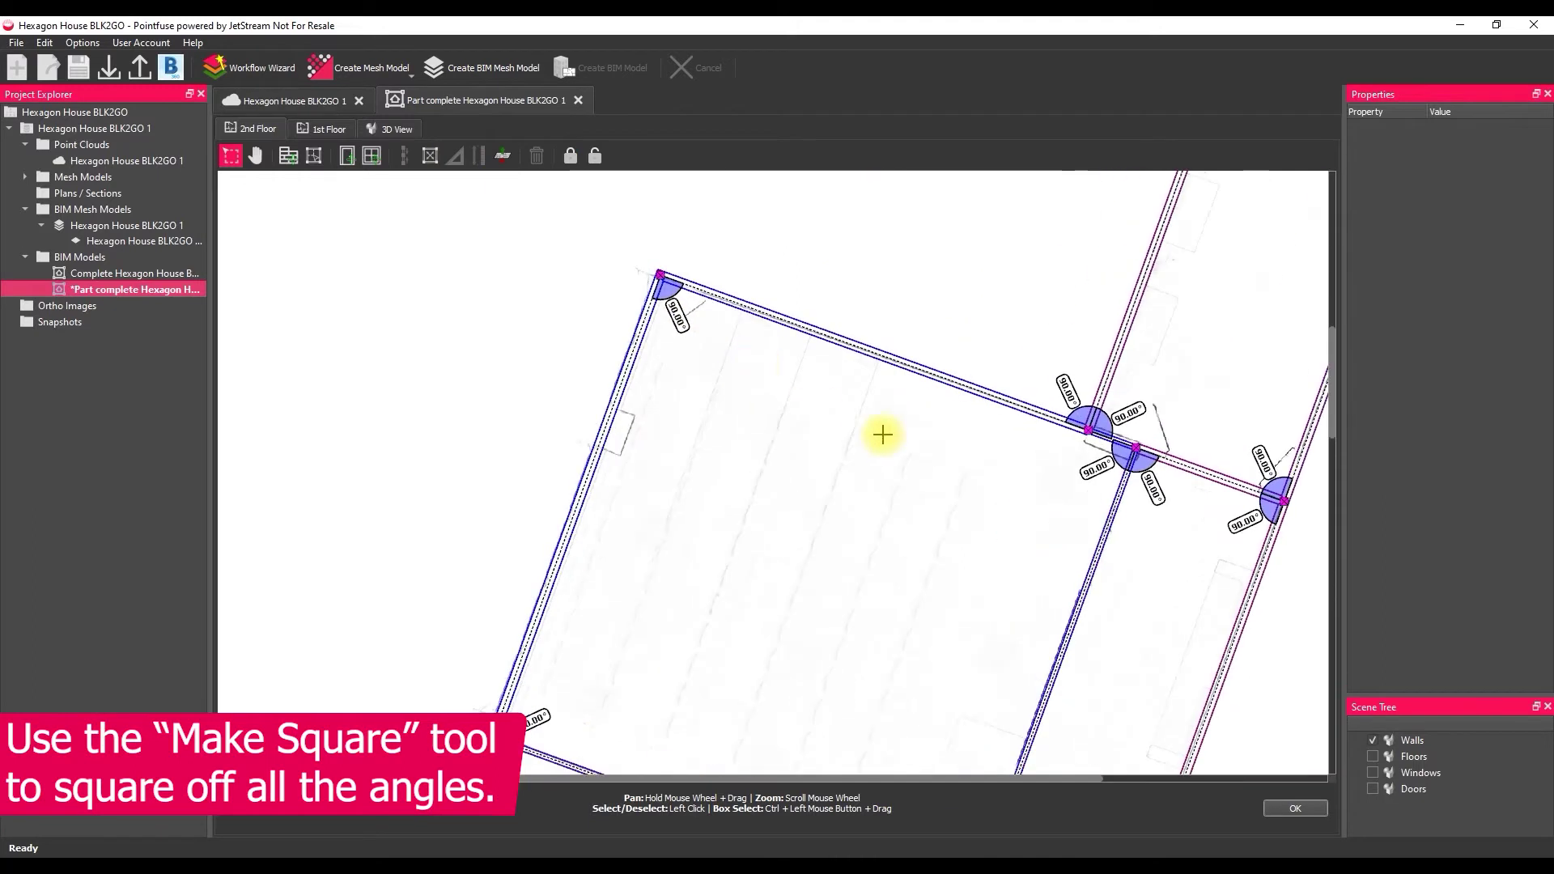
Turn on the display of floors, windows and doors, and run Identify Rooms on the 2nd Floor plan
click(1373, 757)
click(1373, 773)
click(1373, 790)
middle_drag(961, 497, 818, 469)
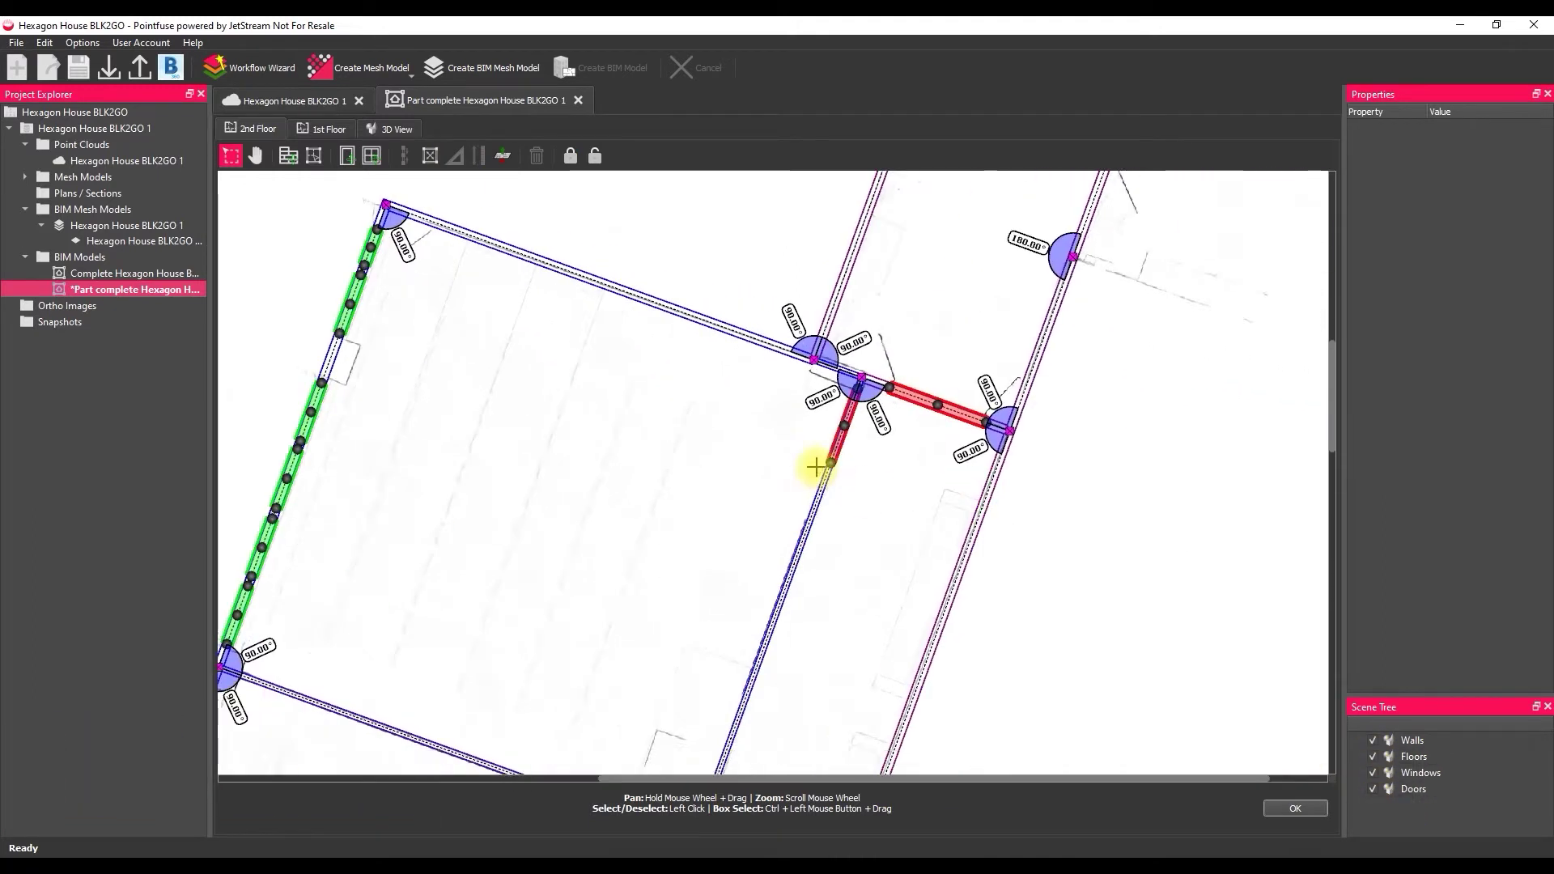
scroll(688, 371, up, 3)
right_click(689, 374)
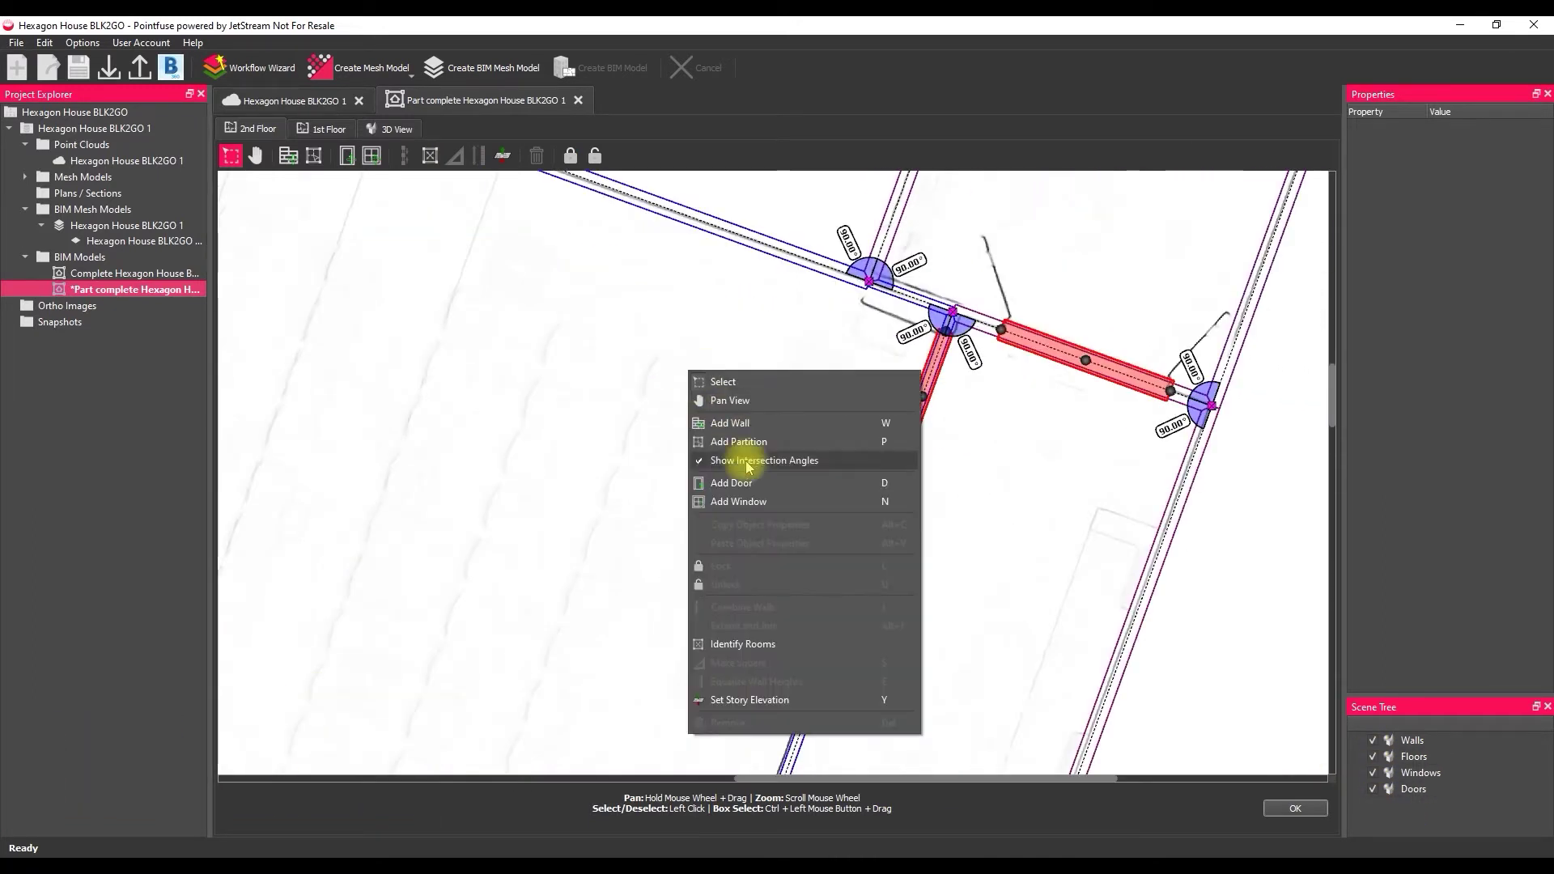
click(743, 644)
click(839, 465)
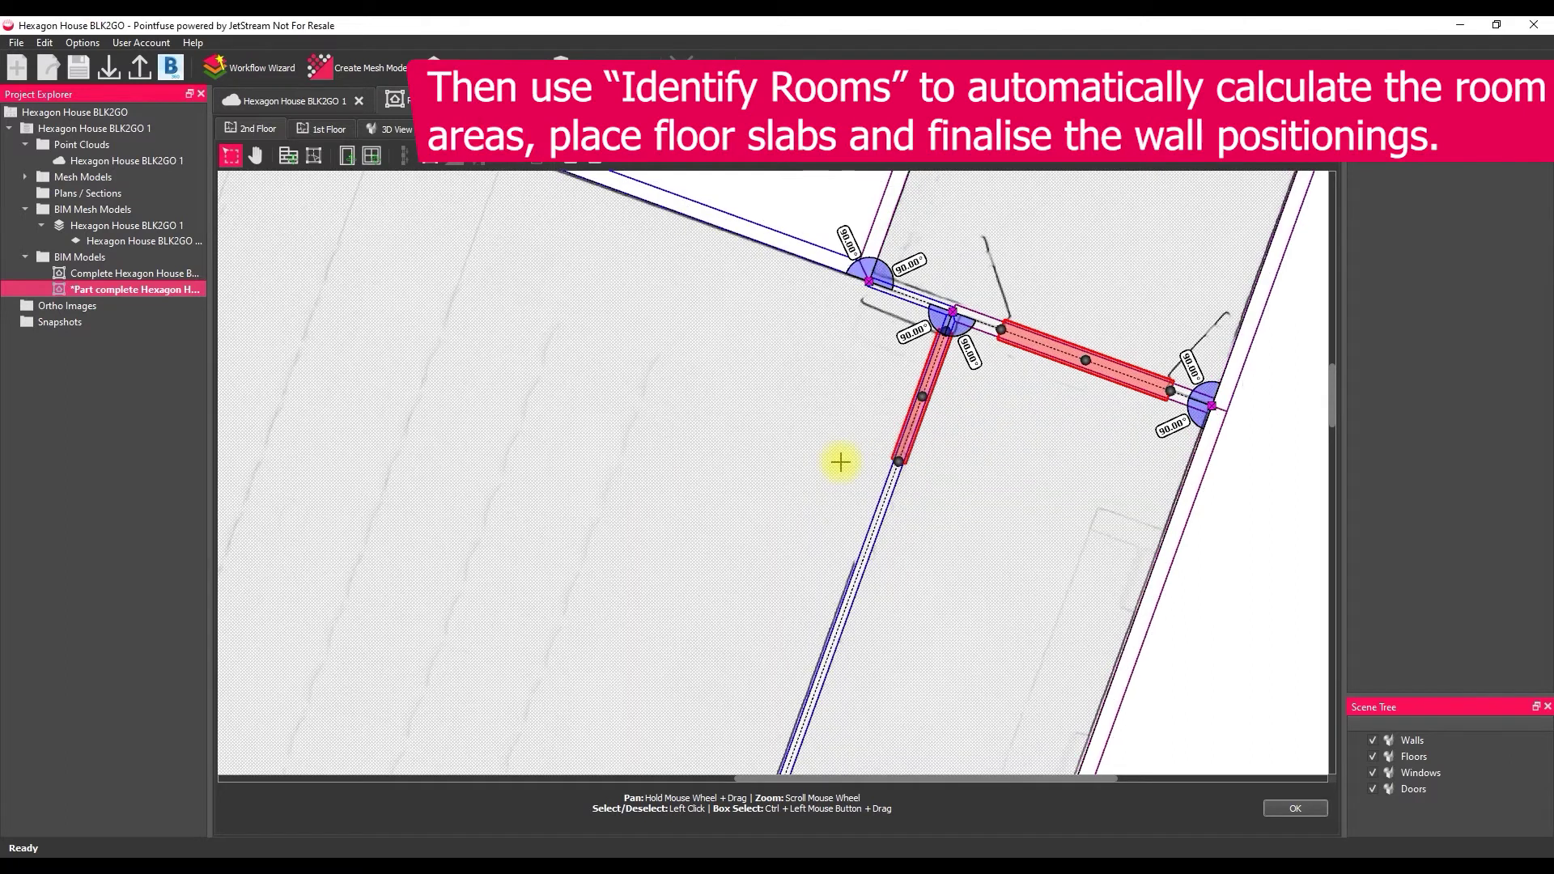
Look over the identified rooms along the corridor and set the end room's area type to Work Space
scroll(760, 506, down, 1)
middle_drag(457, 500, 812, 488)
scroll(812, 487, down, 1)
scroll(658, 570, down, 1)
middle_drag(657, 570, 670, 219)
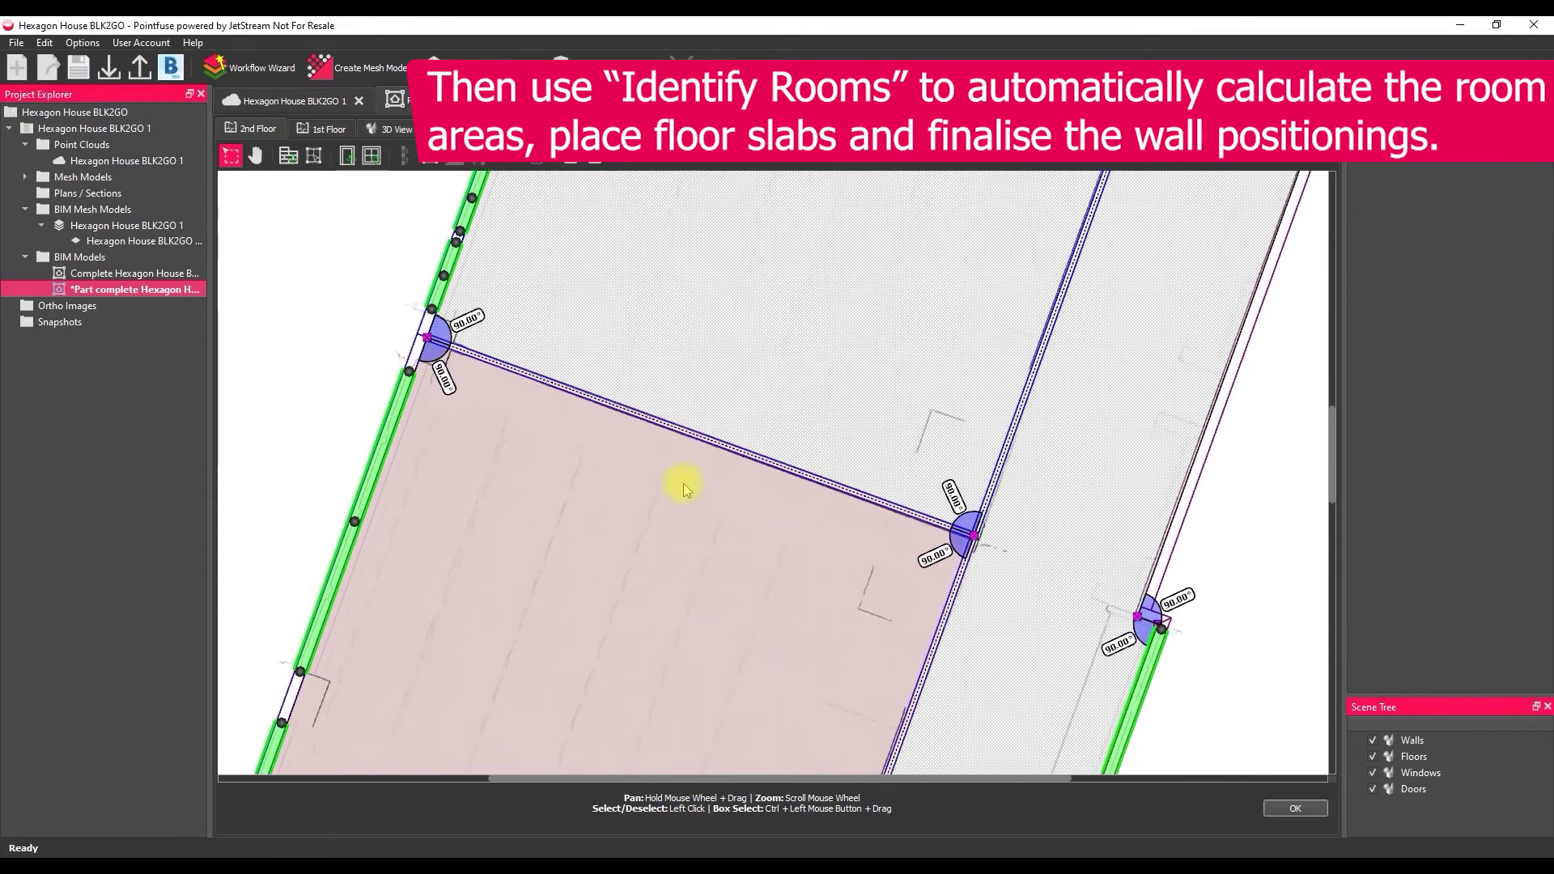
middle_drag(683, 483, 621, 317)
middle_drag(745, 532, 835, 332)
scroll(832, 439, down, 1)
middle_drag(791, 555, 926, 186)
middle_drag(788, 478, 823, 345)
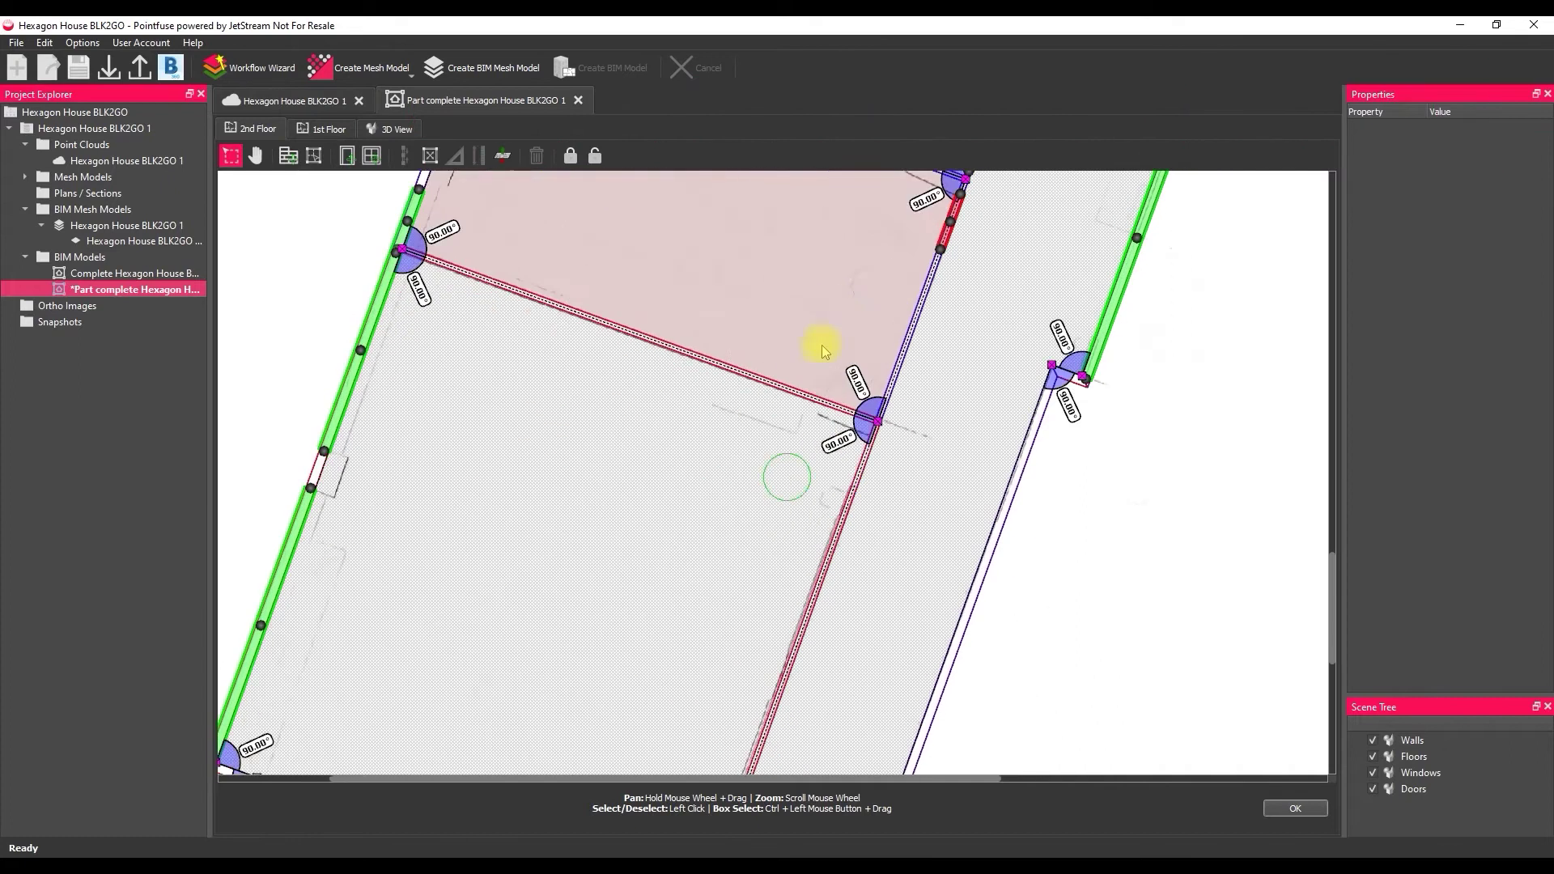
scroll(818, 441, down, 3)
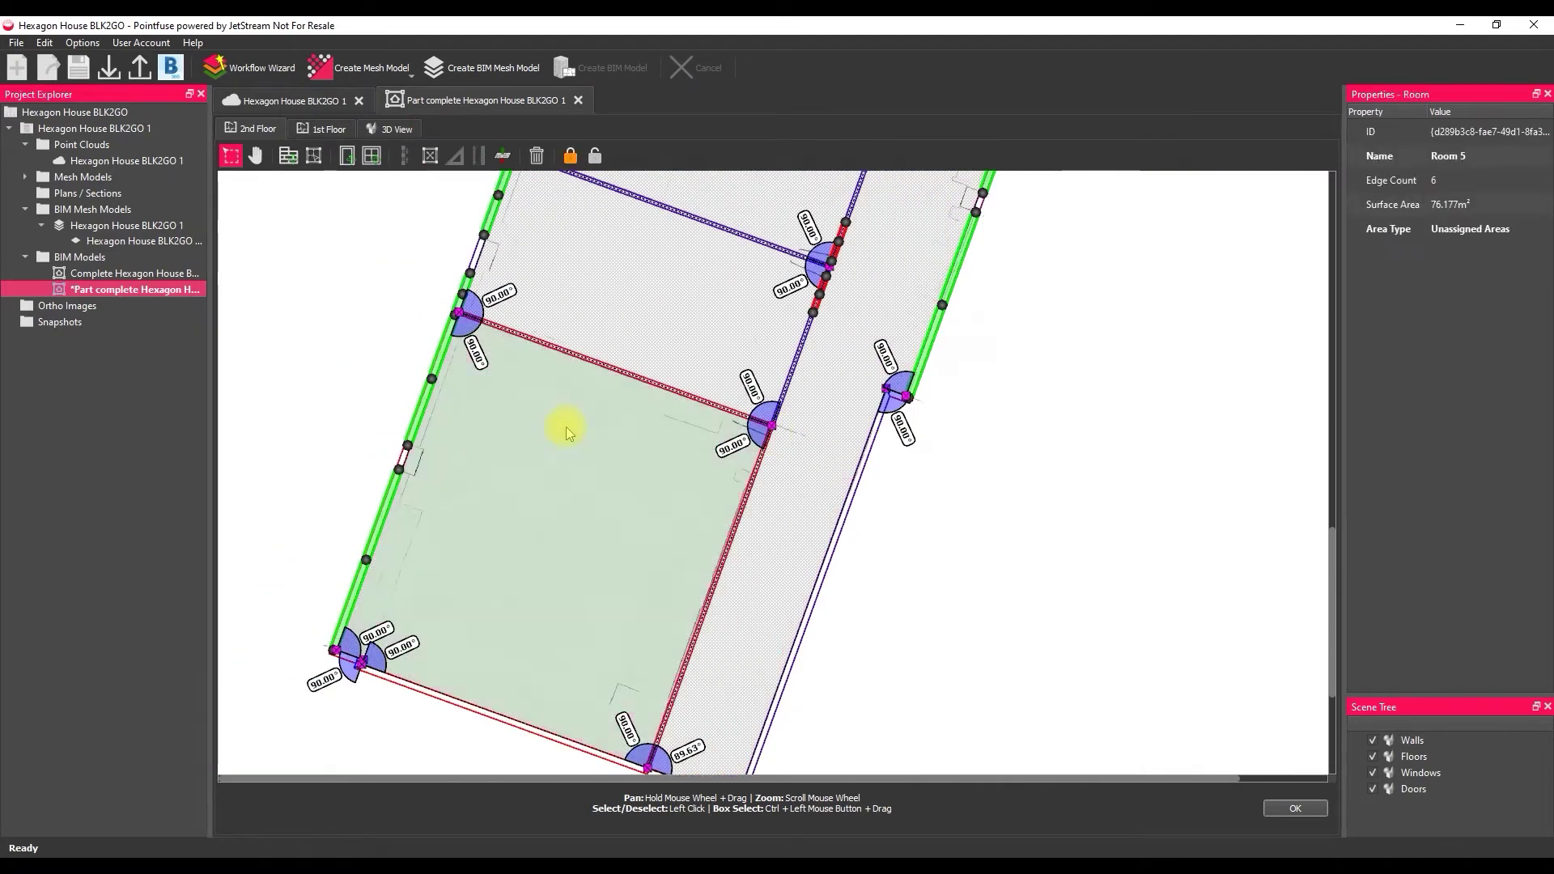
click(1462, 229)
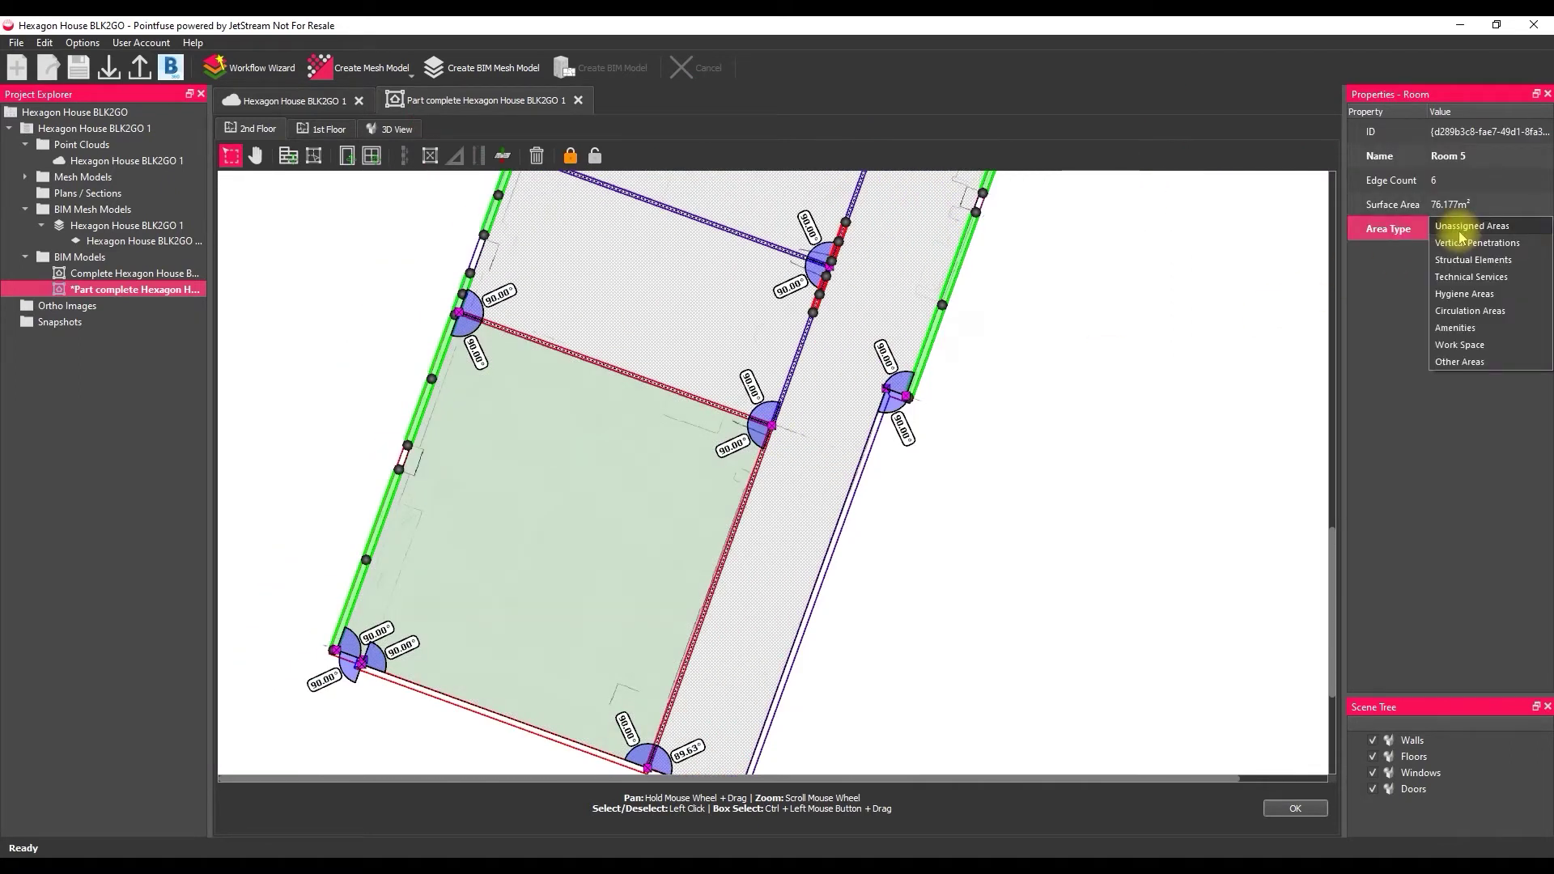
click(1464, 331)
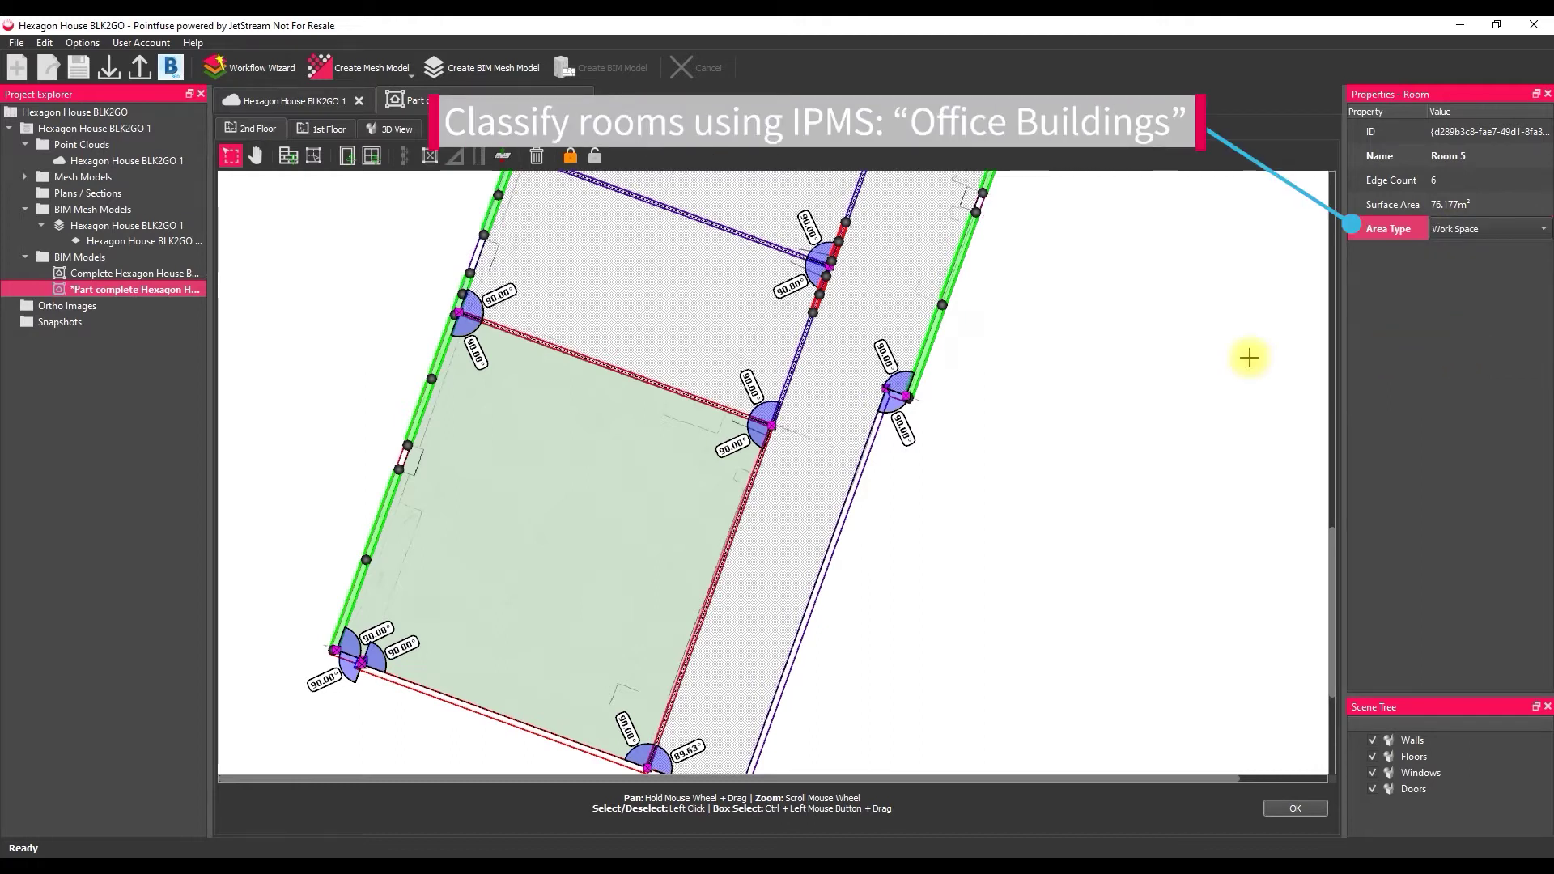
Set the long corridor's area type to Circulation Areas and the round-ended room's area type to Vertical Penetrations
click(1133, 367)
click(1460, 230)
click(1473, 313)
scroll(931, 405, down, 3)
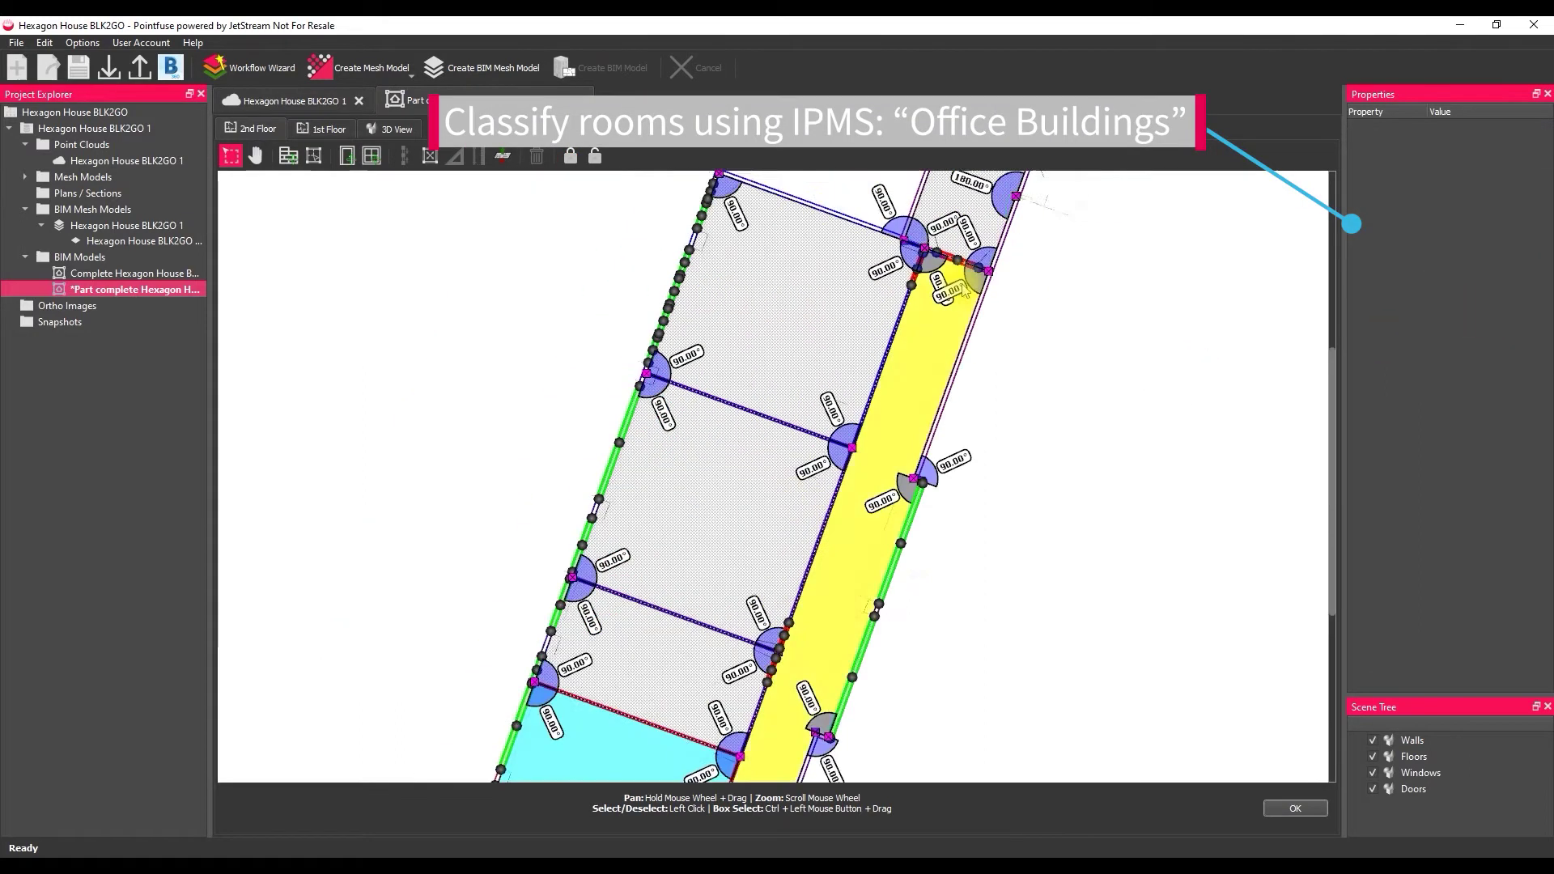
middle_drag(961, 278, 961, 555)
click(1001, 252)
click(1460, 232)
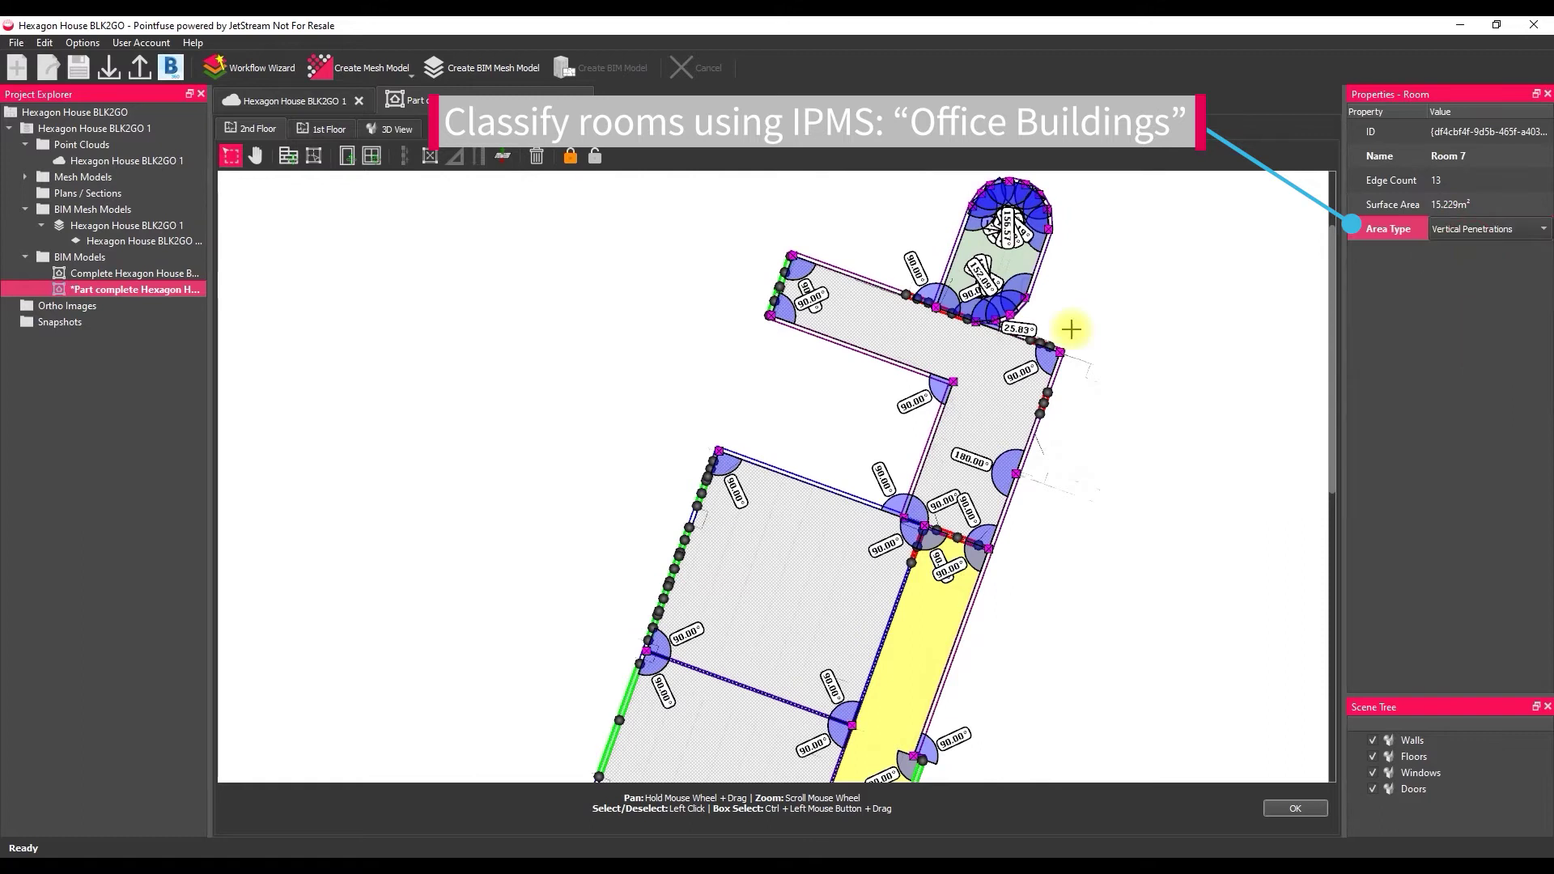
click(1072, 330)
Classify the L-shaped area next to the corridor as Circulation Areas and the three remaining rooms as Work Space
click(1000, 381)
click(1481, 230)
click(1480, 310)
click(1044, 454)
middle_drag(1131, 425, 1131, 296)
click(659, 659)
click(1473, 182)
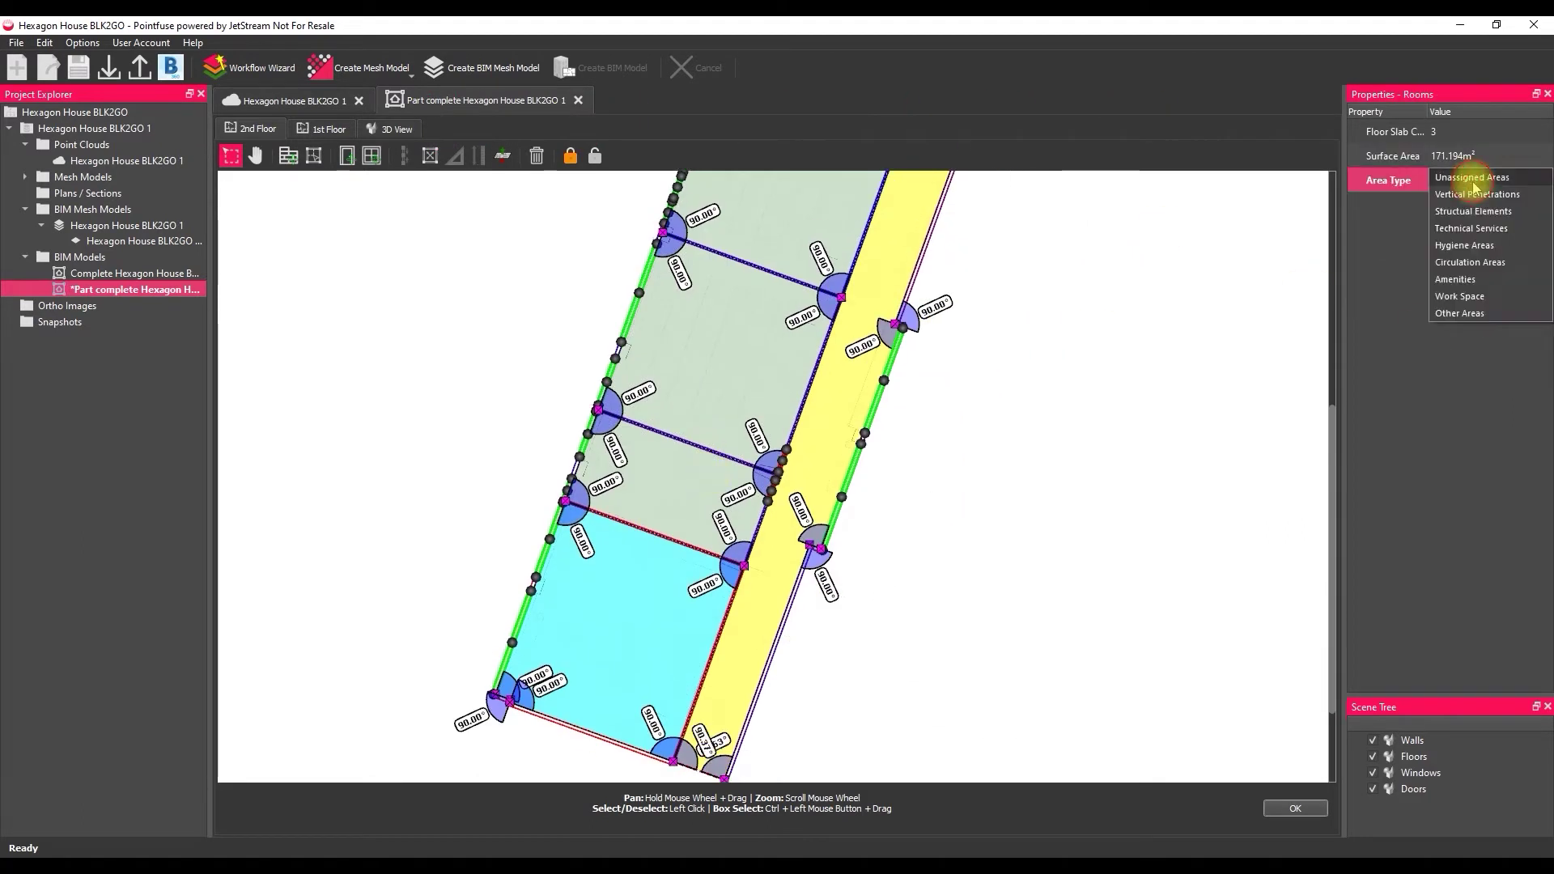
click(1471, 295)
click(1107, 332)
Turn off the intersection angles on the classified 2nd Floor plan
scroll(1108, 332, down, 2)
middle_drag(999, 263, 984, 348)
right_click(948, 299)
click(1016, 388)
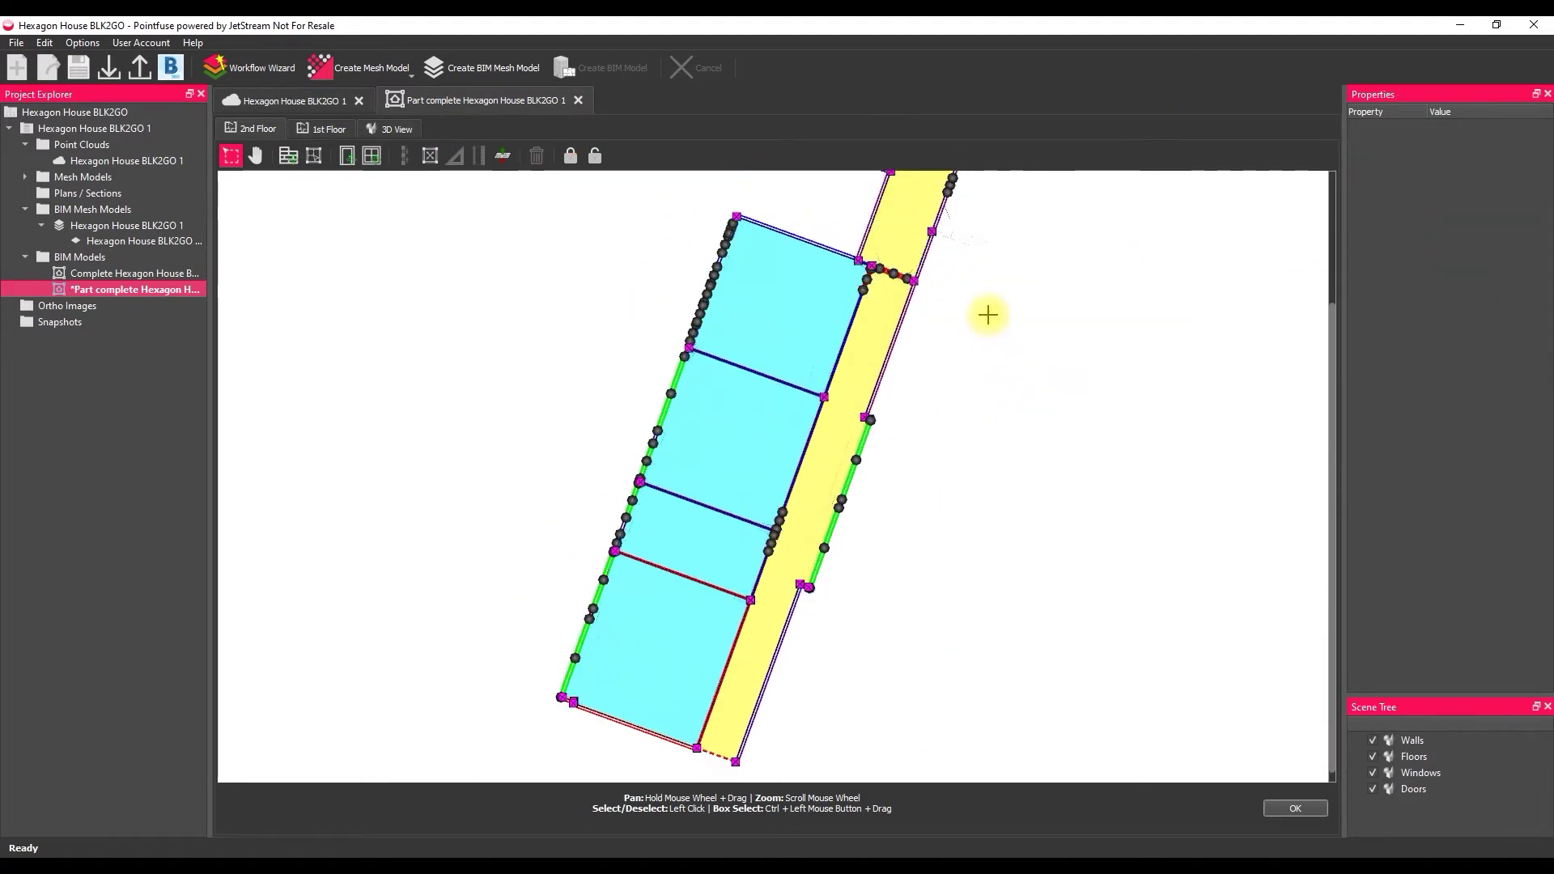
scroll(987, 315, down, 2)
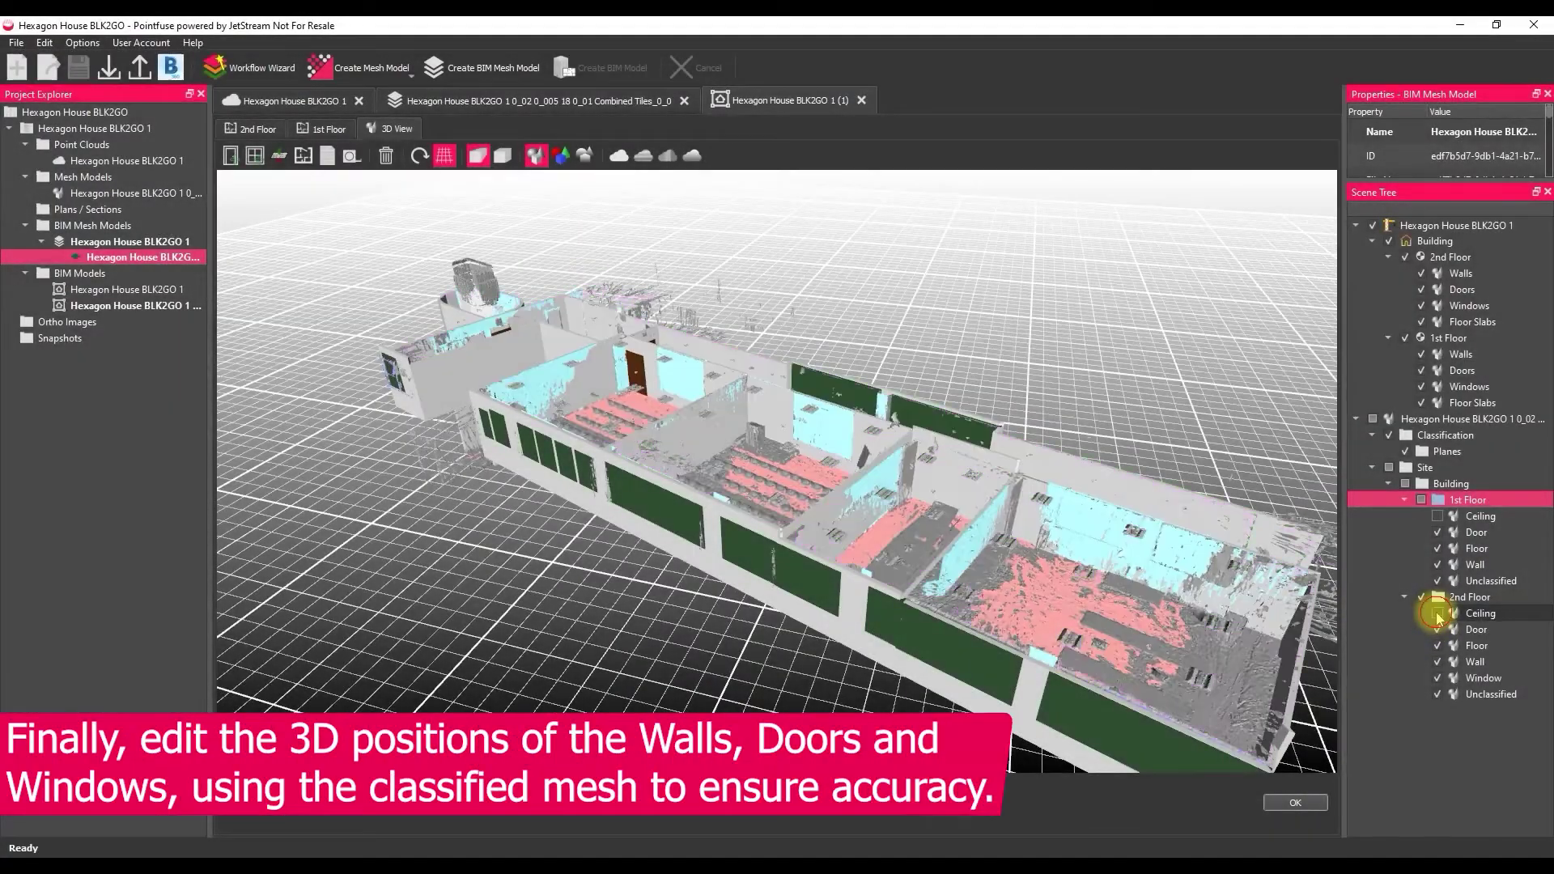
In the 3D view, make the BIM model semi-transparent with the Transparency Settings so the mesh shows through the window facade
scroll(860, 583, up, 2)
scroll(736, 461, up, 5)
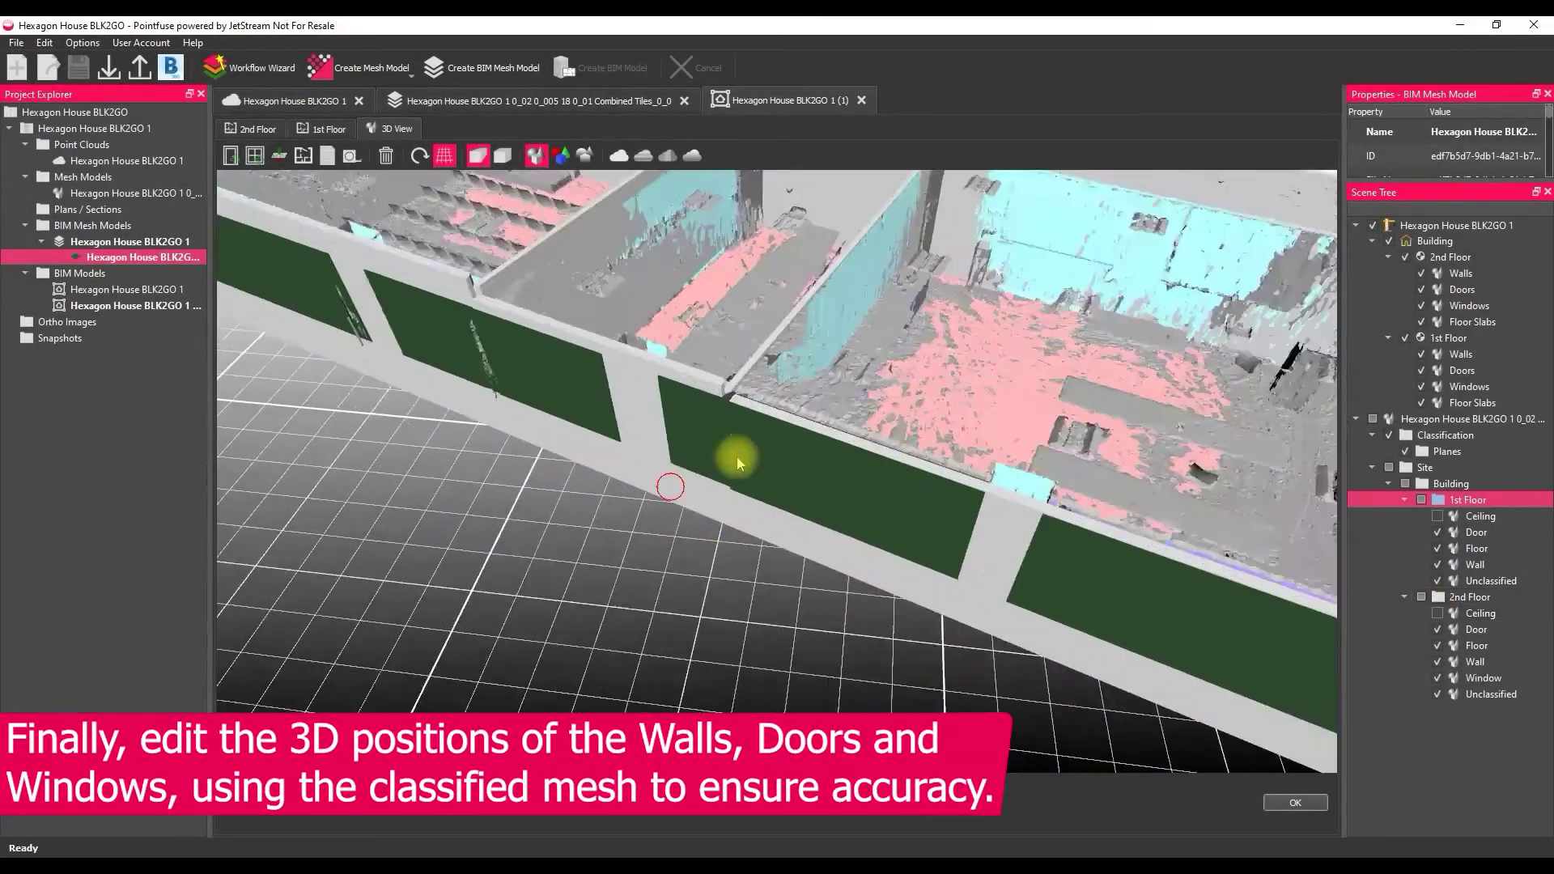
click(737, 462)
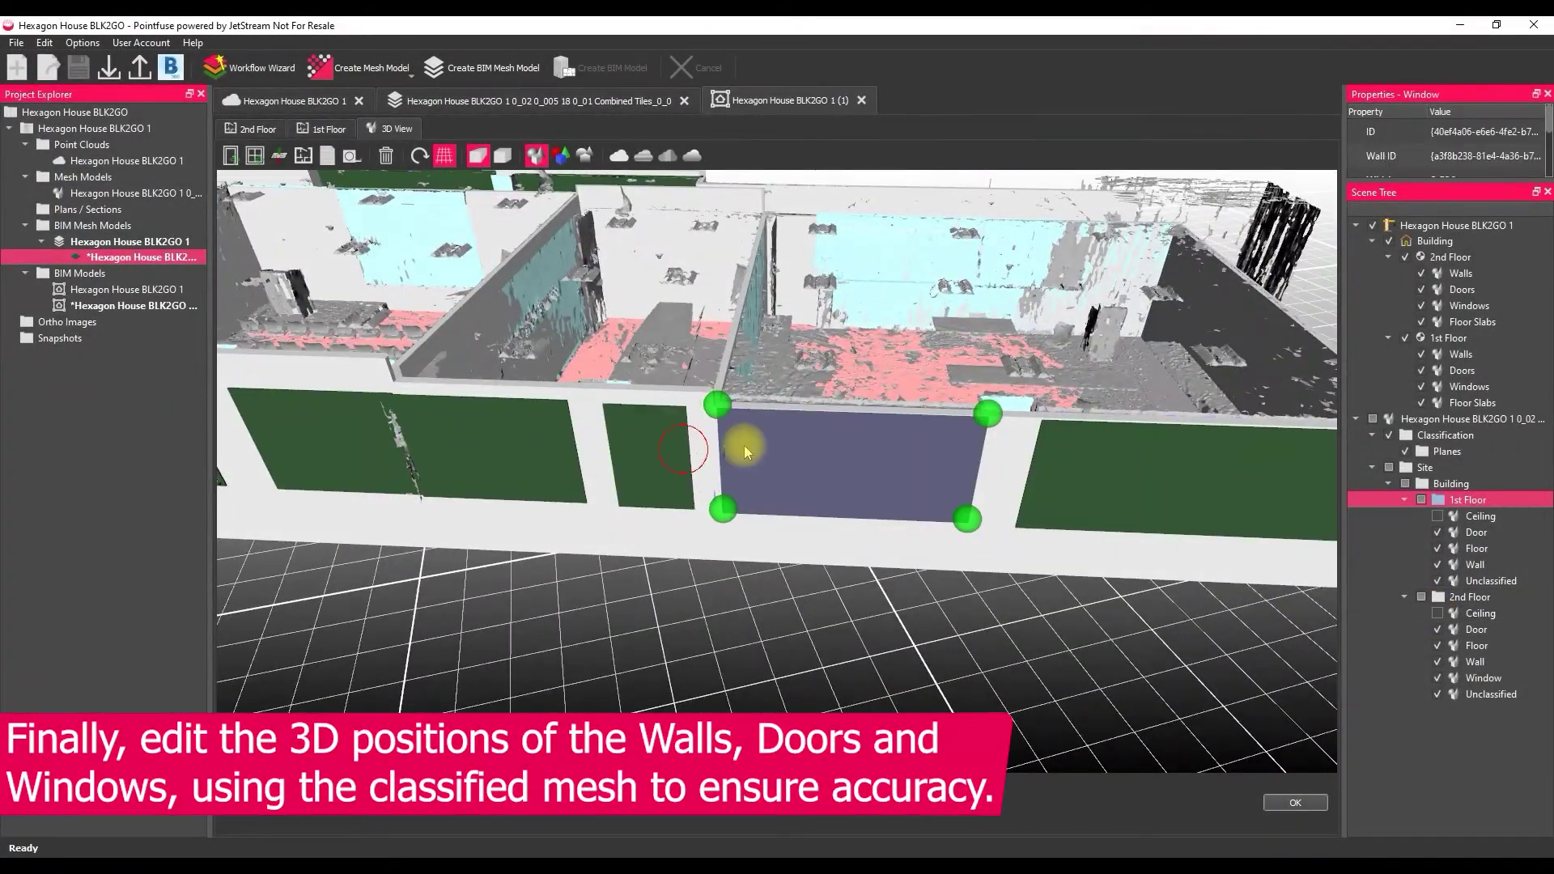
right_click(582, 536)
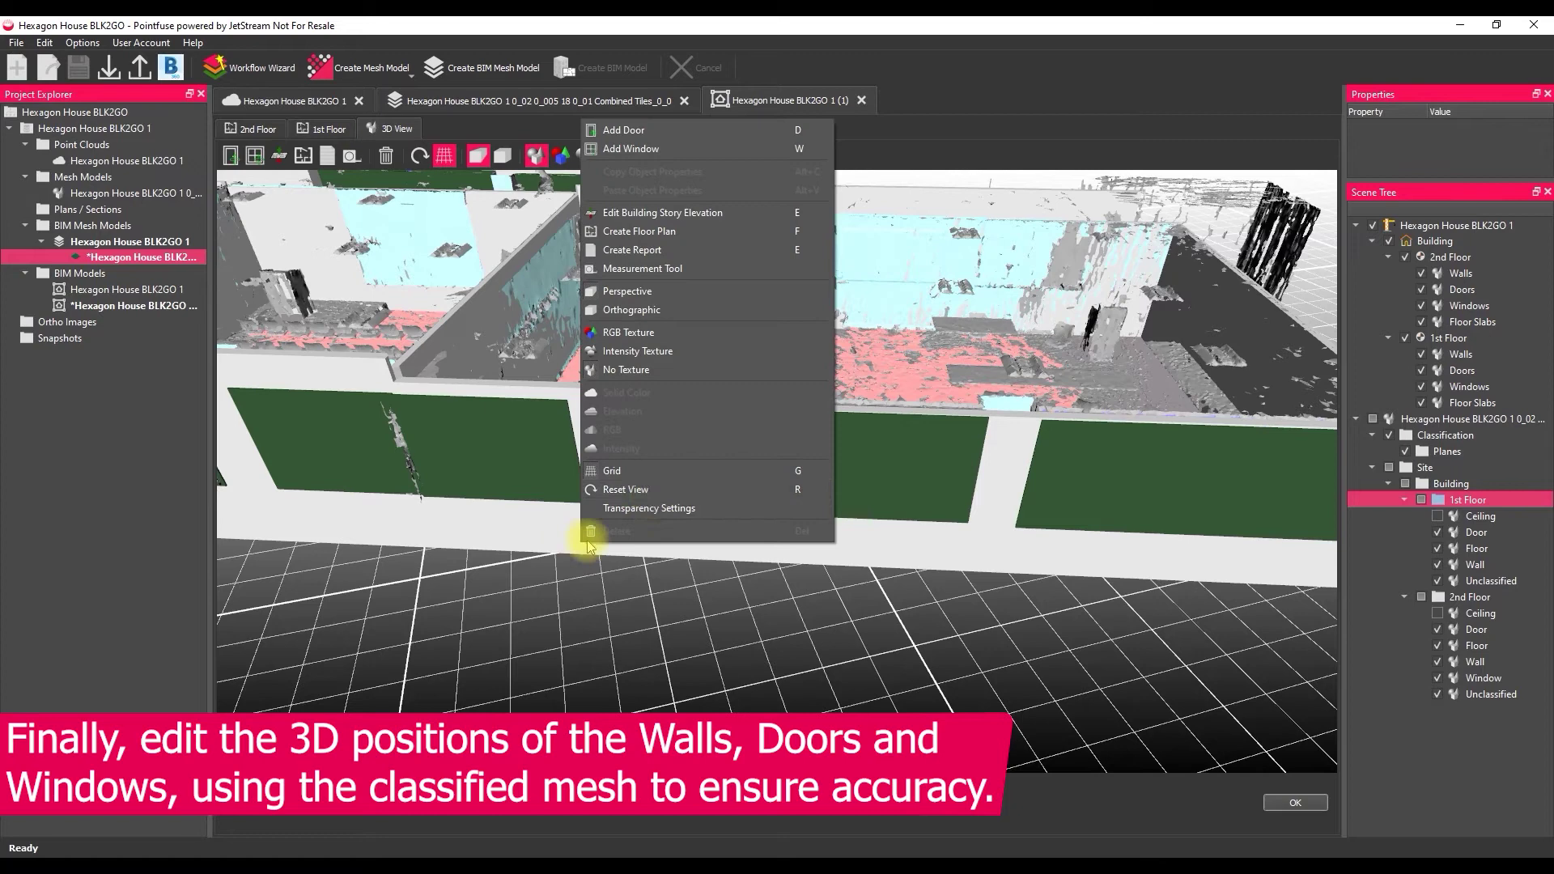
click(649, 508)
drag(736, 409, 828, 411)
click(896, 481)
drag(890, 571, 896, 535)
Select windows along the facade and adjust their corner handles to match the window openings in the classified mesh
click(686, 451)
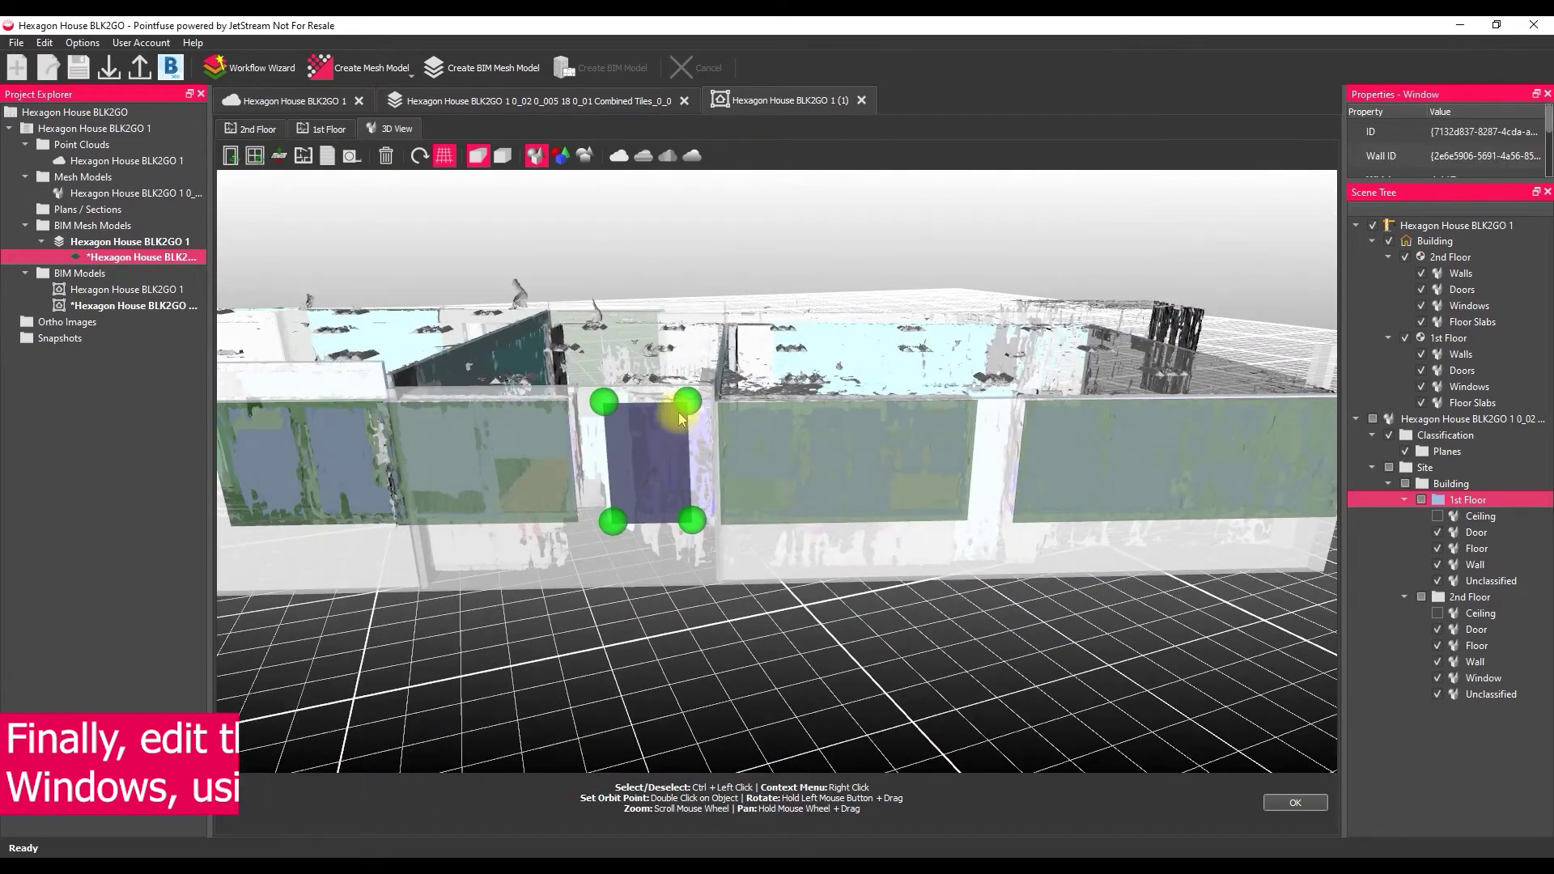
drag(612, 402, 1131, 489)
ctrl+click(719, 478)
ctrl+click(833, 486)
ctrl+click(789, 575)
drag(510, 468, 1190, 473)
ctrl+click(639, 365)
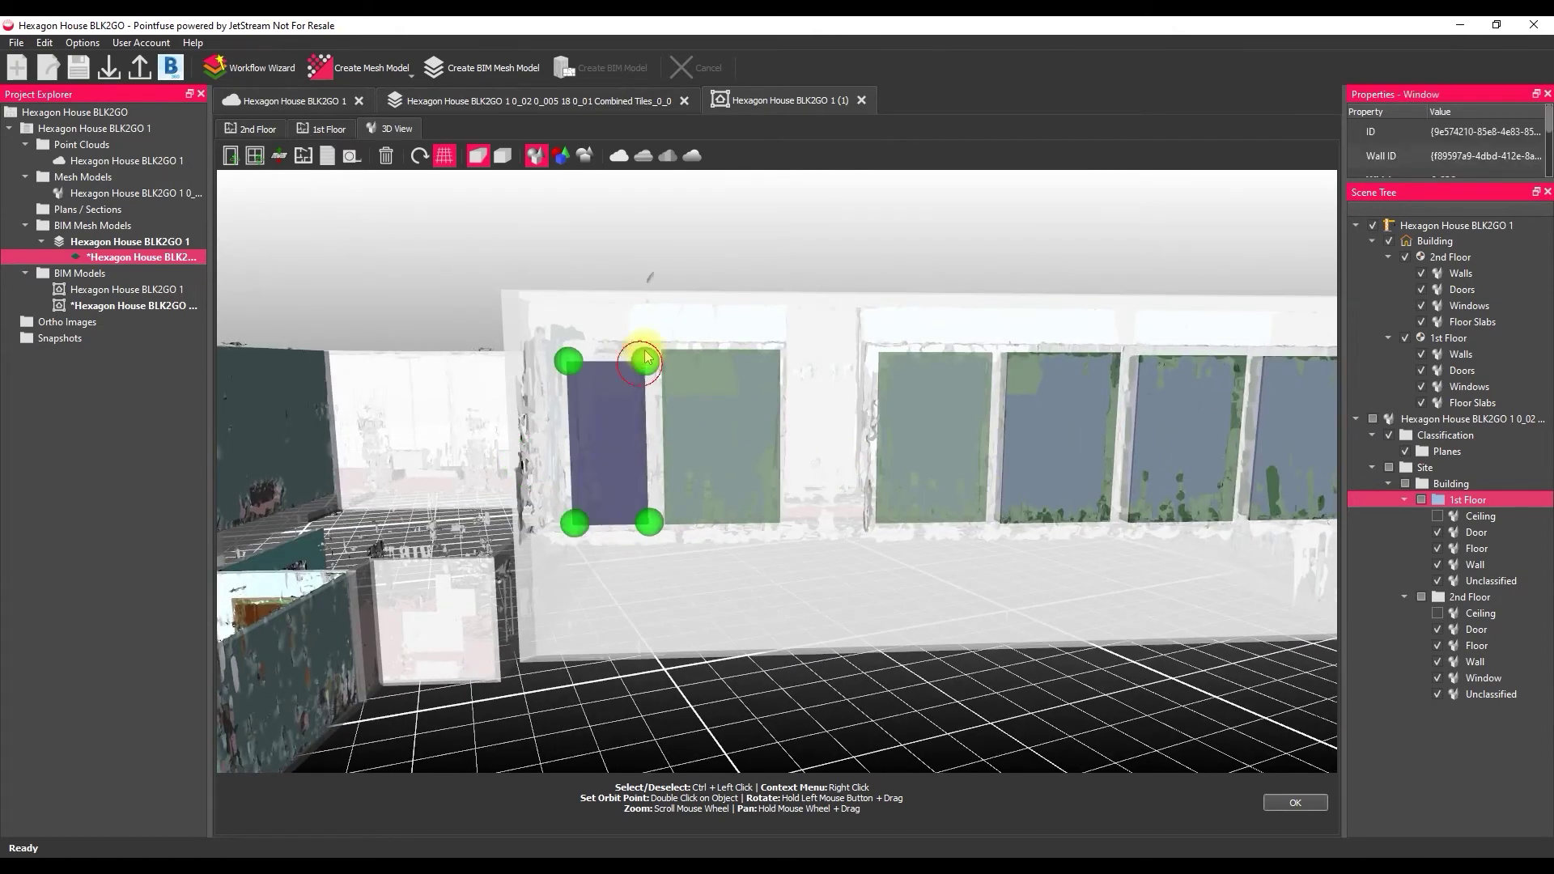
drag(645, 356, 710, 452)
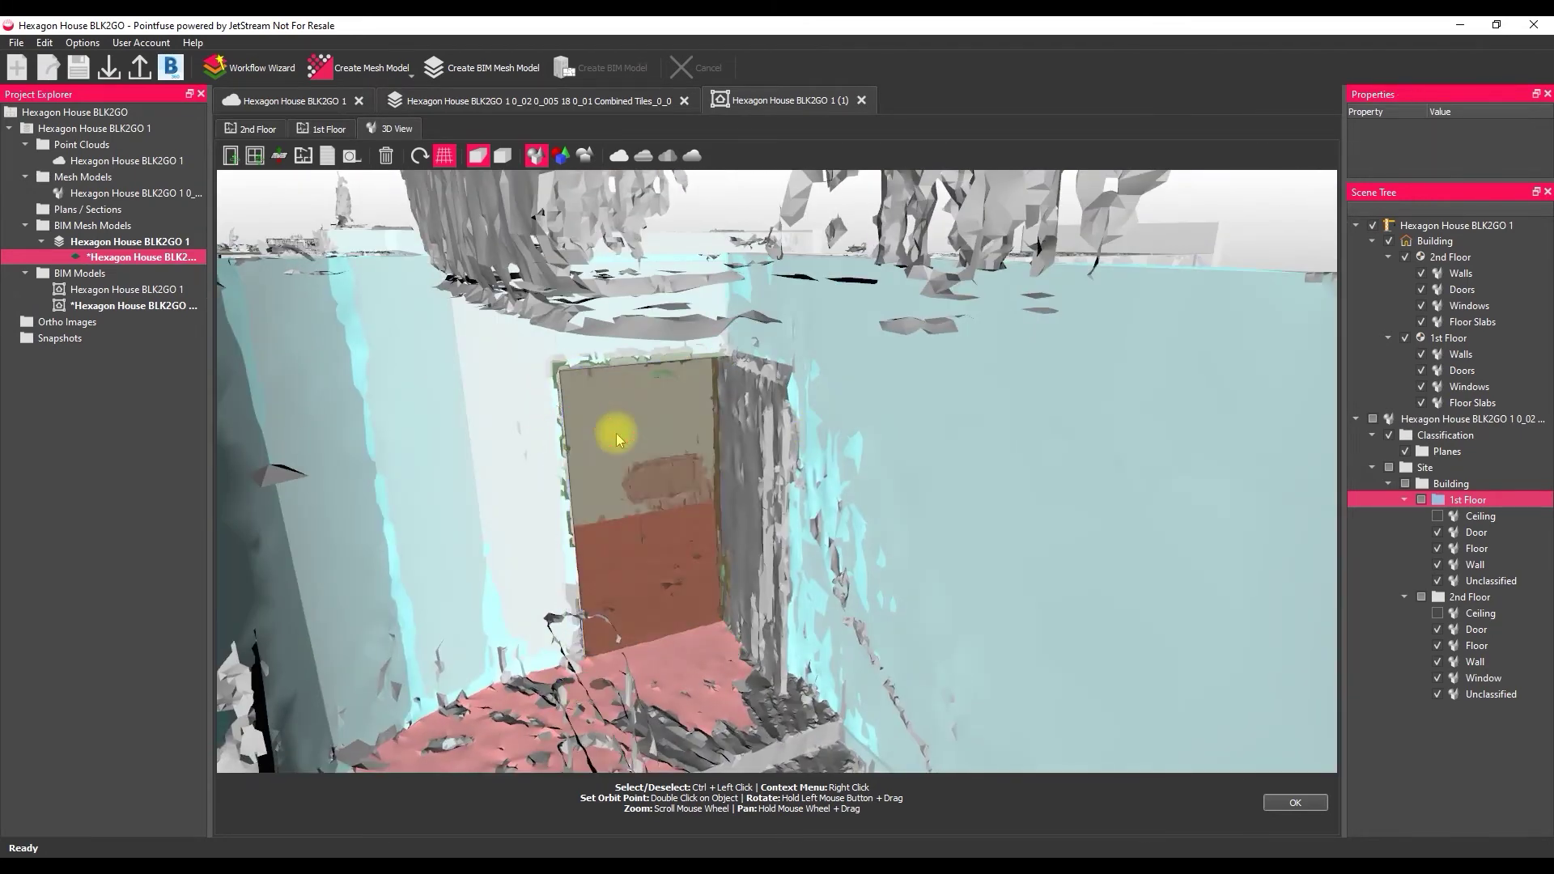
Check the door against the mesh and add a door at the open doorway in the wall
drag(617, 440, 858, 364)
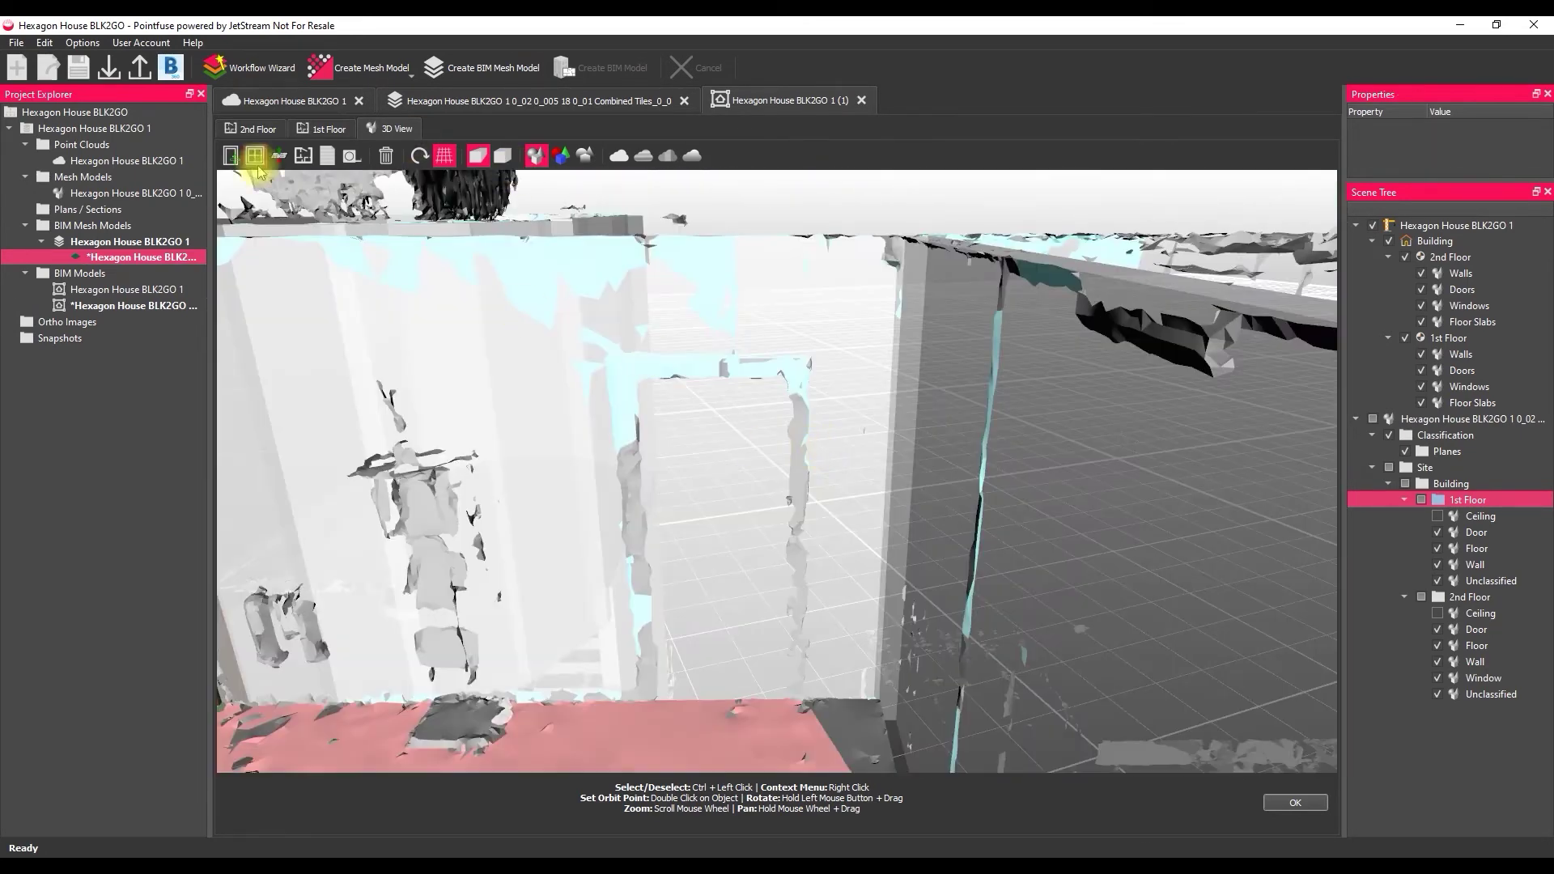
click(726, 554)
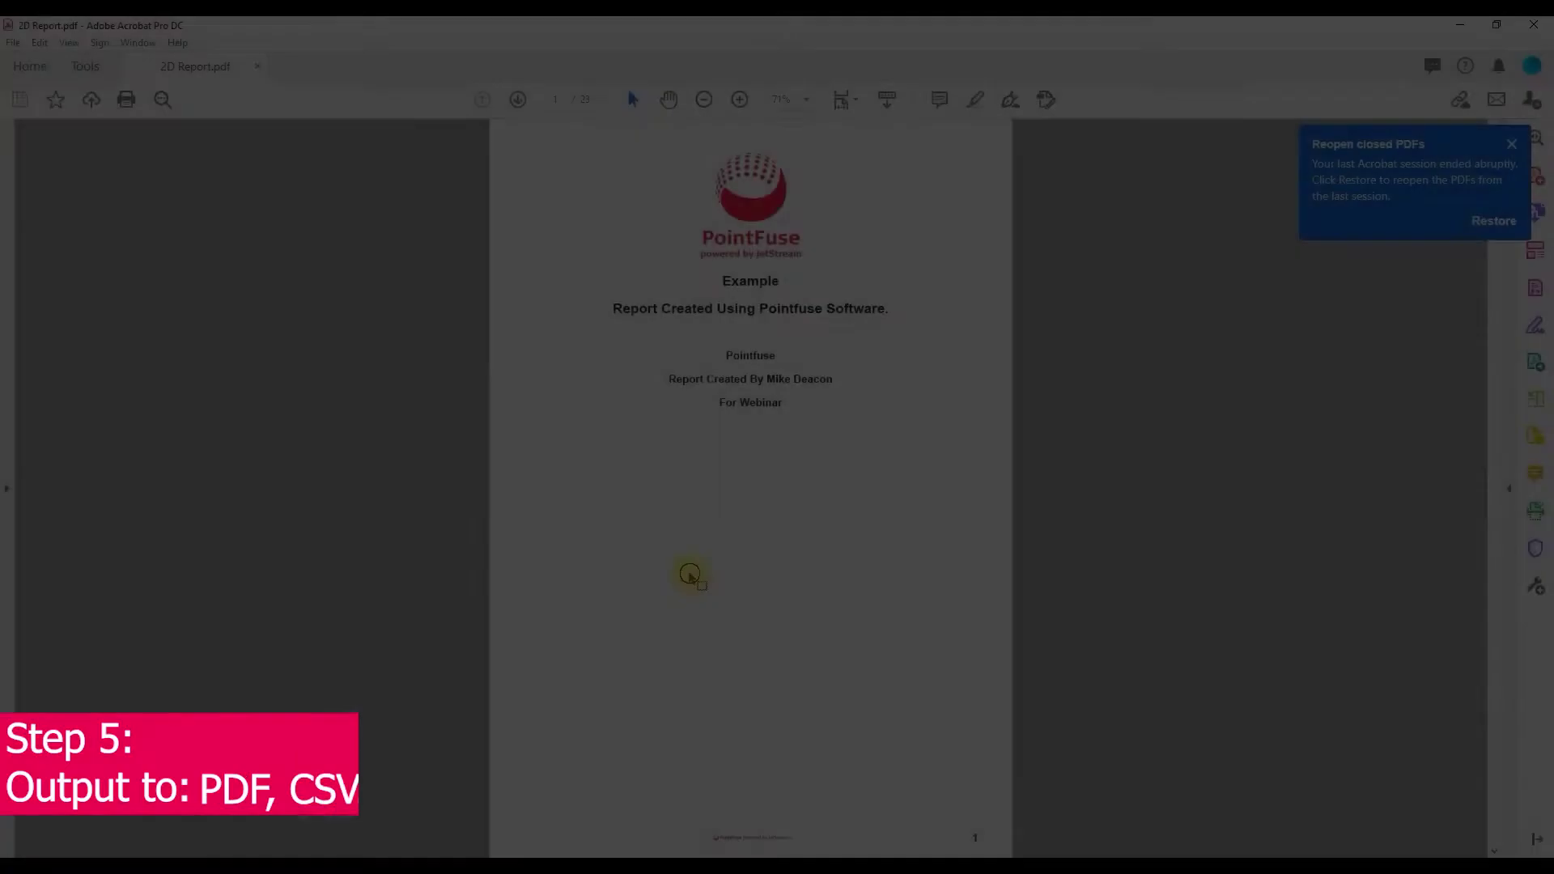
Switch to Adobe Acrobat and review the floor plan and area tables in 2D Report.pdf
scroll(690, 576, down, 10)
click(601, 539)
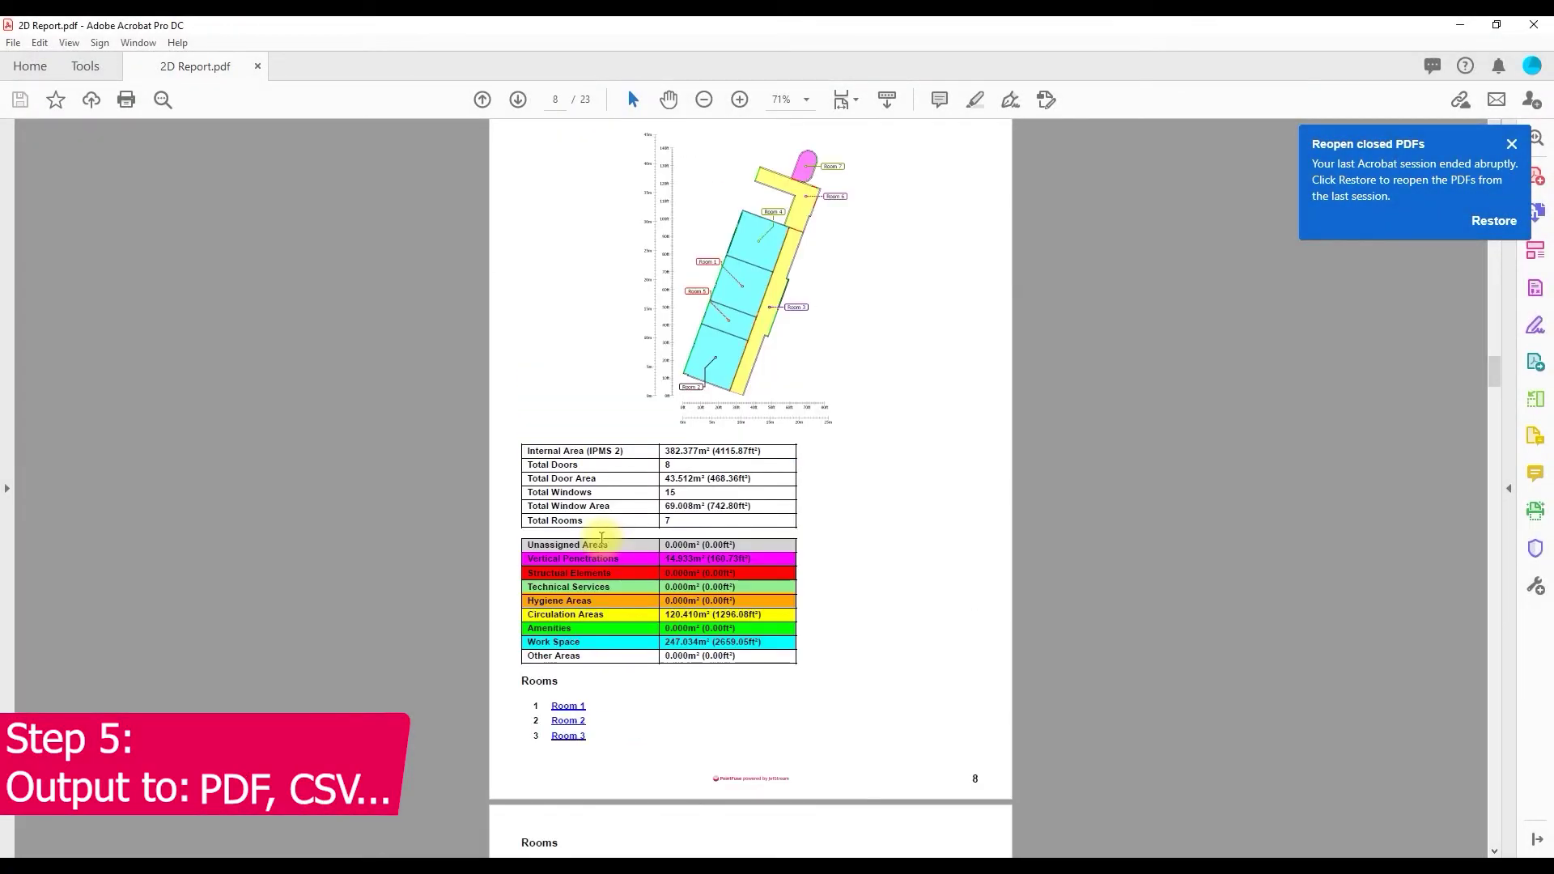
Open the Room 1 page from the room list and review its floor plan and its wall, door and window tables
click(568, 706)
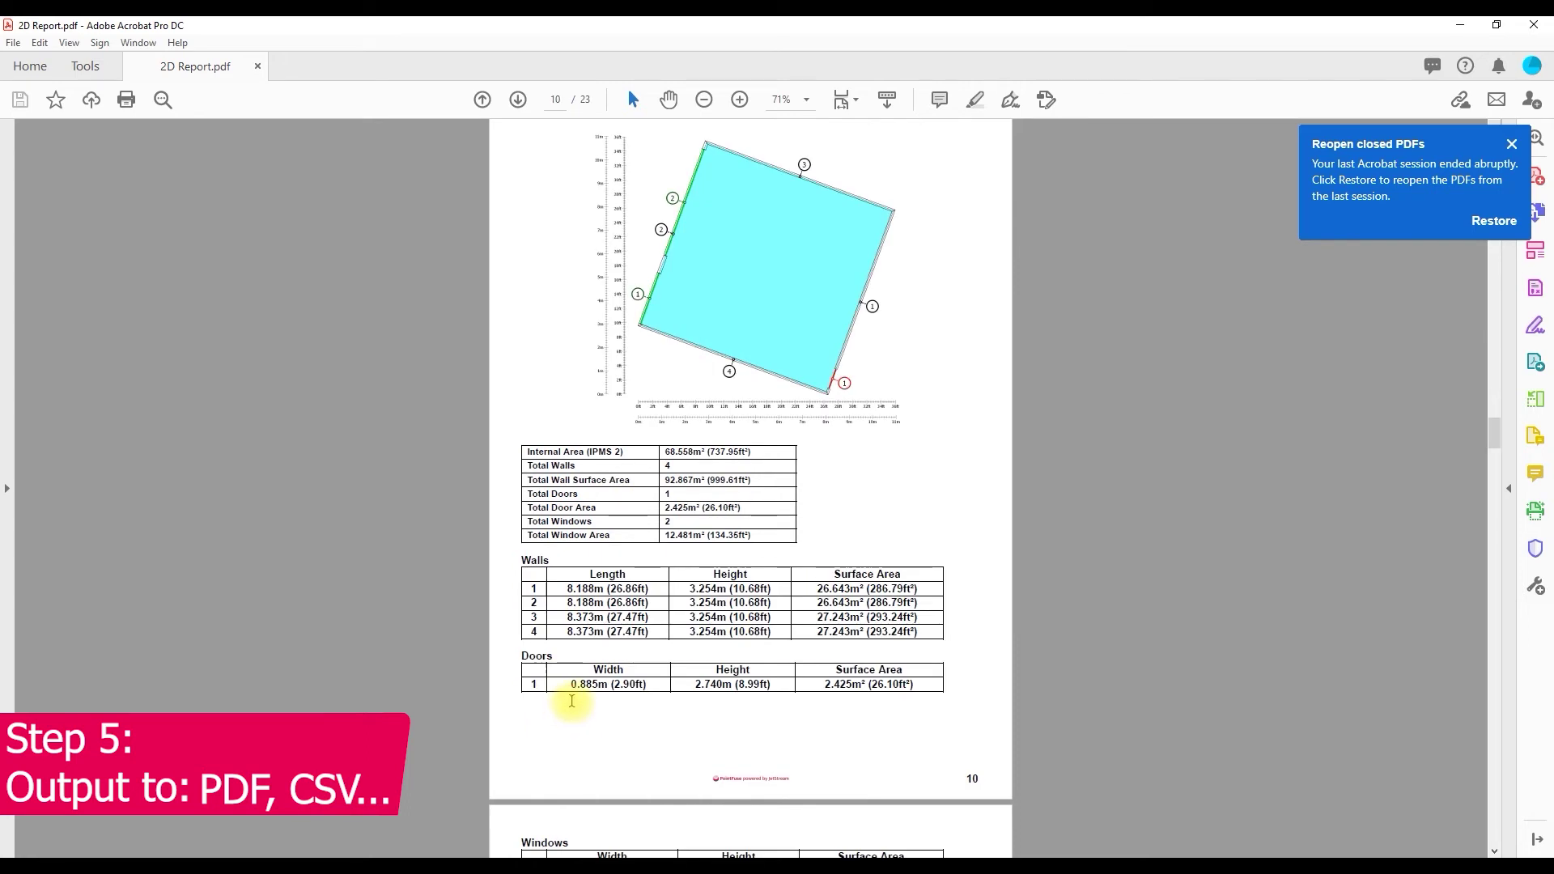
scroll(628, 701, down, 2)
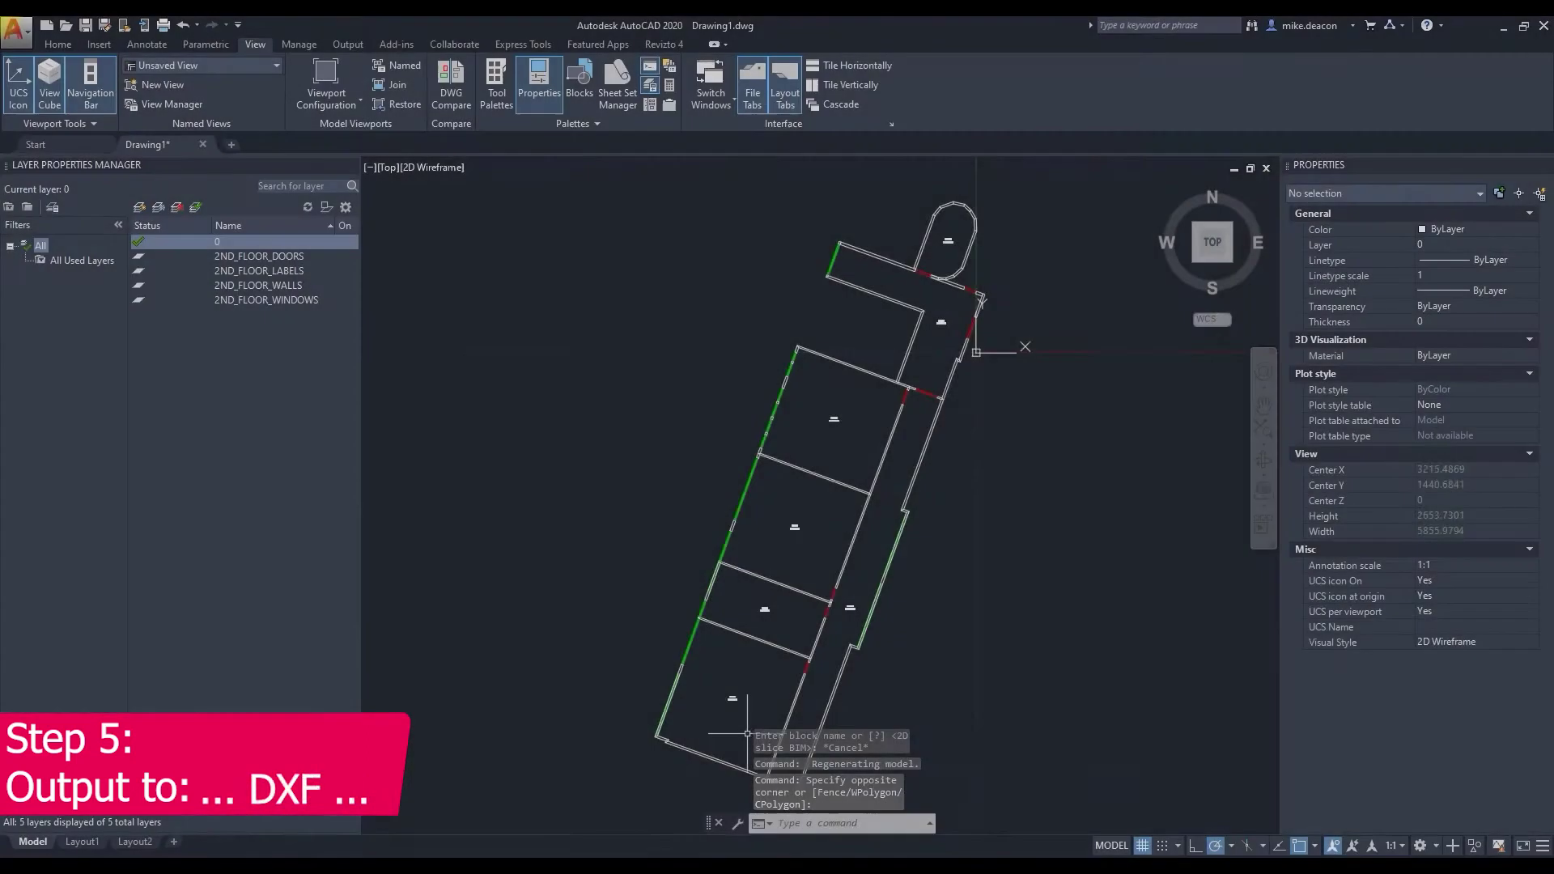
Switch to AutoCAD and examine the exported 2nd floor DXF plan with its walls, doors, windows and room labels
scroll(791, 540, up, 5)
mouse_move(791, 540)
middle_down()
mouse_move(835, 561)
mouse_move(828, 581)
middle_up()
mouse_move(937, 313)
middle_down()
mouse_move(817, 587)
mouse_move(940, 331)
mouse_move(852, 546)
middle_up()
middle_drag(907, 285, 843, 520)
middle_drag(848, 308, 906, 495)
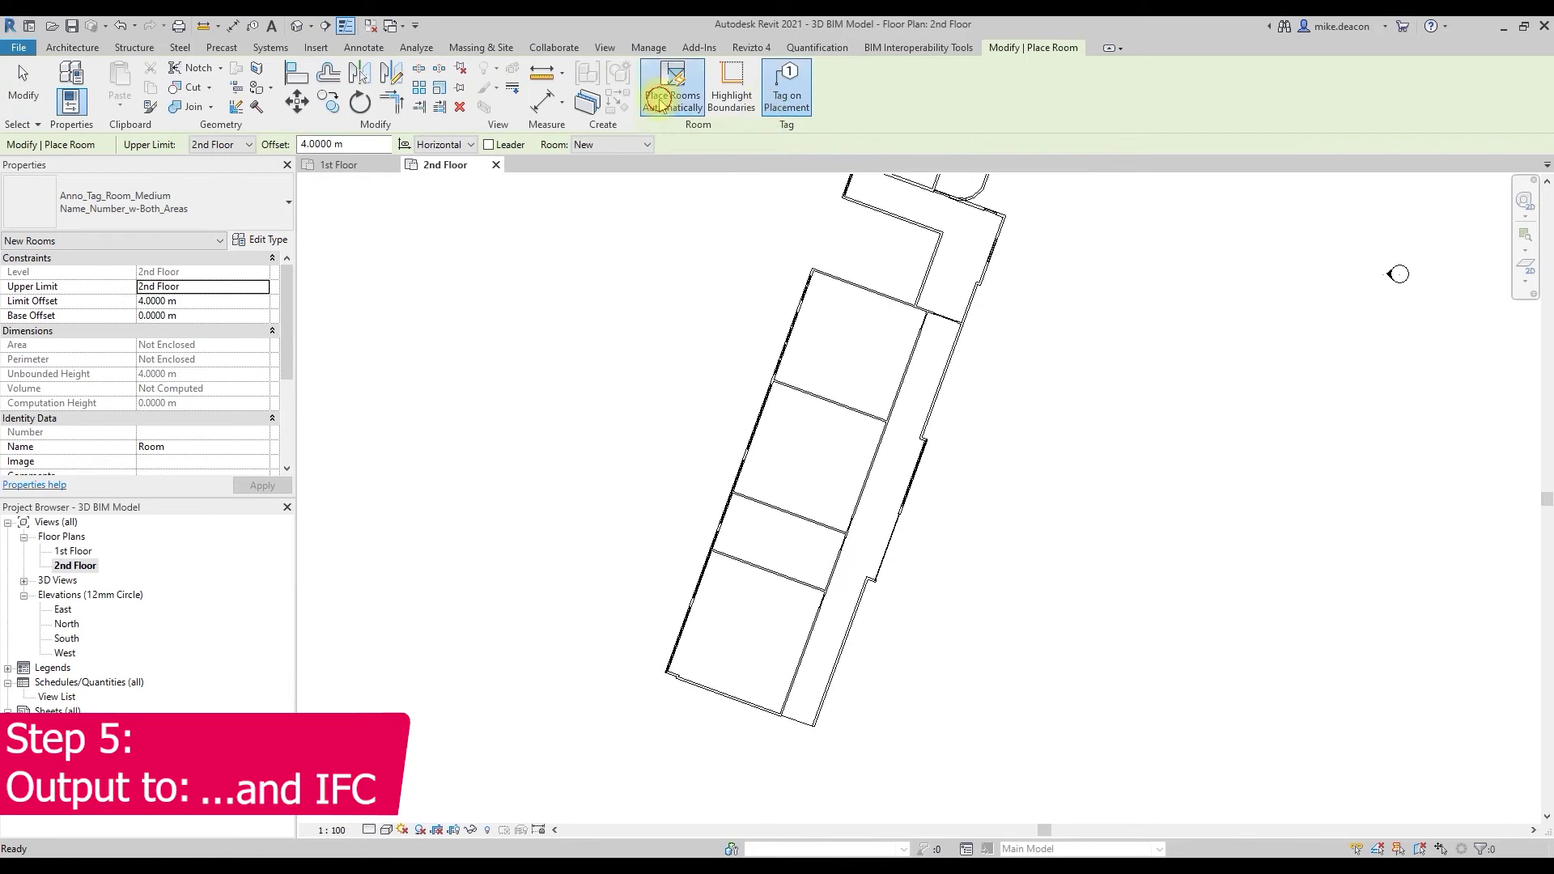
Switch to Revit and automatically place tagged rooms in all enclosed areas of the 2nd Floor plan
click(662, 99)
click(877, 445)
key(Escape)
scroll(716, 650, up, 3)
scroll(783, 624, down, 5)
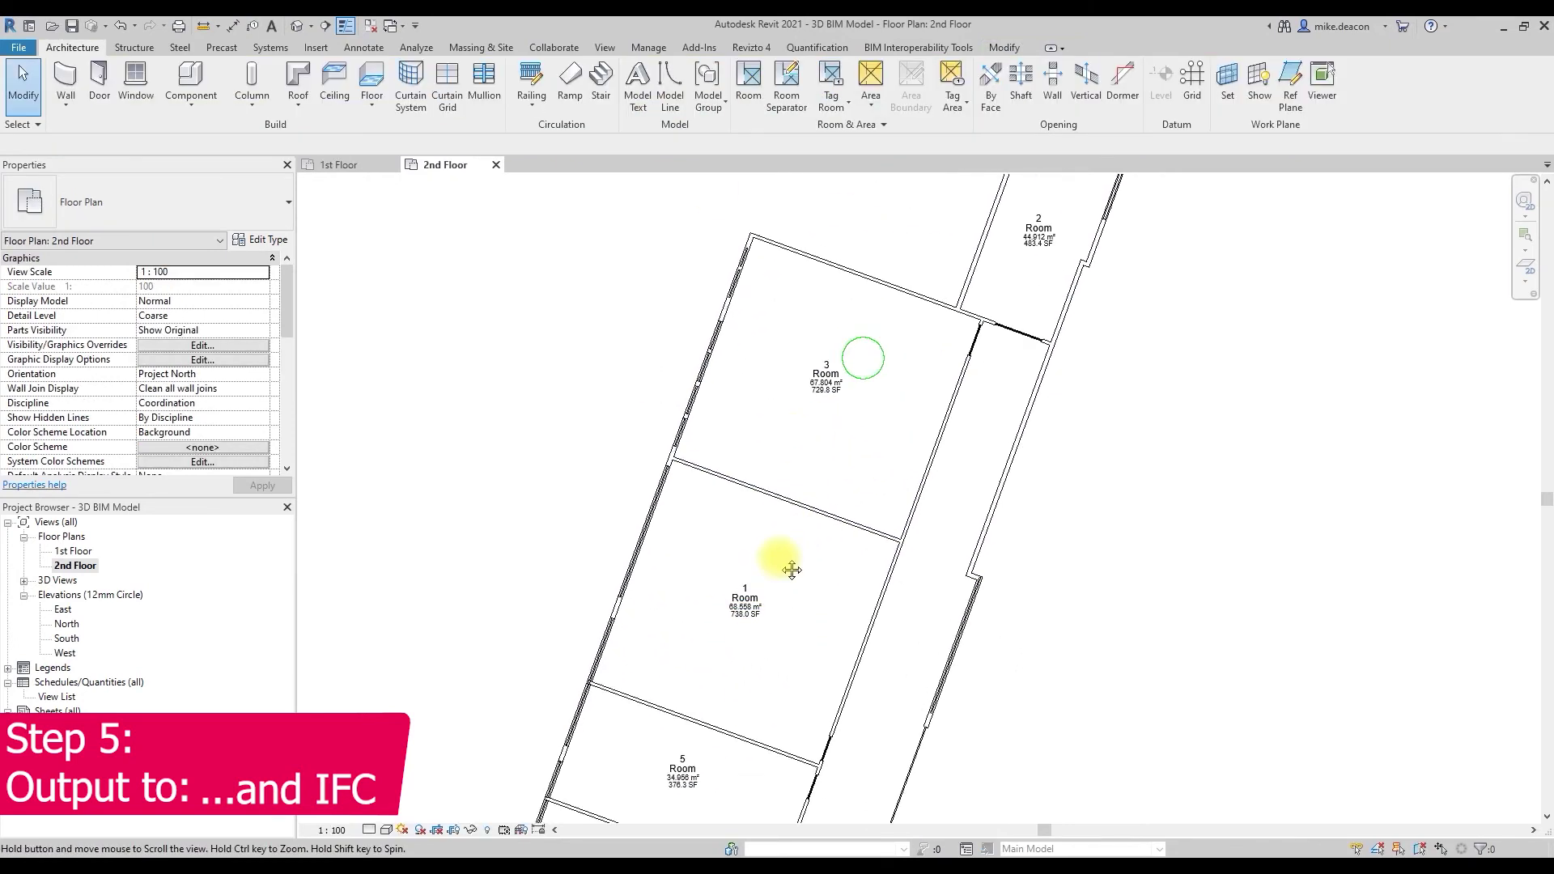
Open the North elevation and inspect the two-story model against its floor levels
double_click(65, 624)
scroll(809, 515, up, 3)
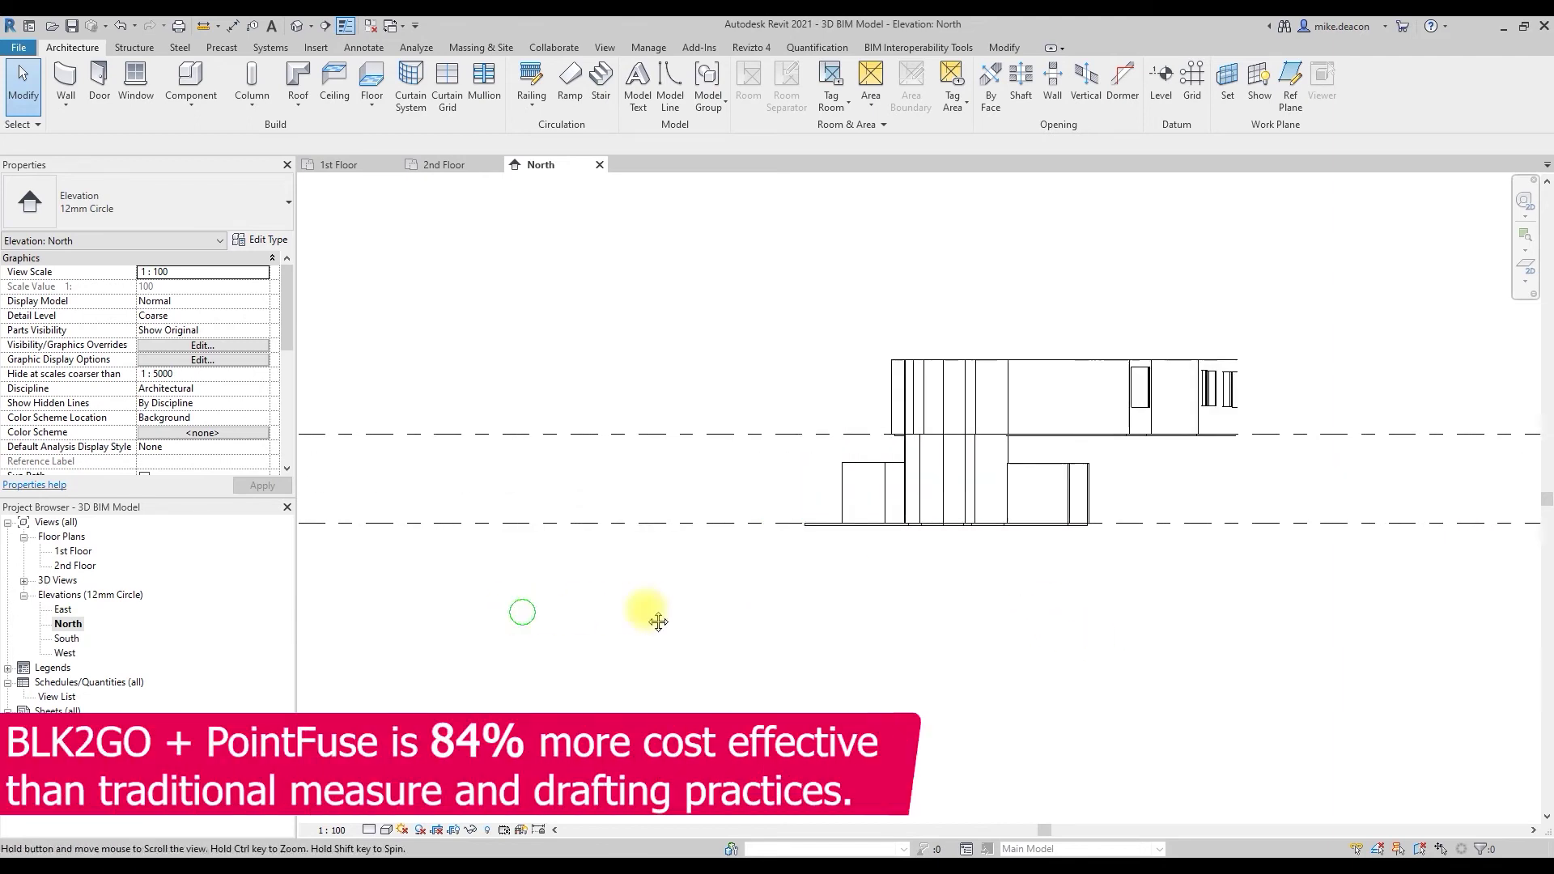
middle_drag(658, 622, 1051, 583)
Open the {3D} view, select the 2nd Floor partition wall between two rooms, and inspect the model from around it
click(24, 581)
double_click(64, 595)
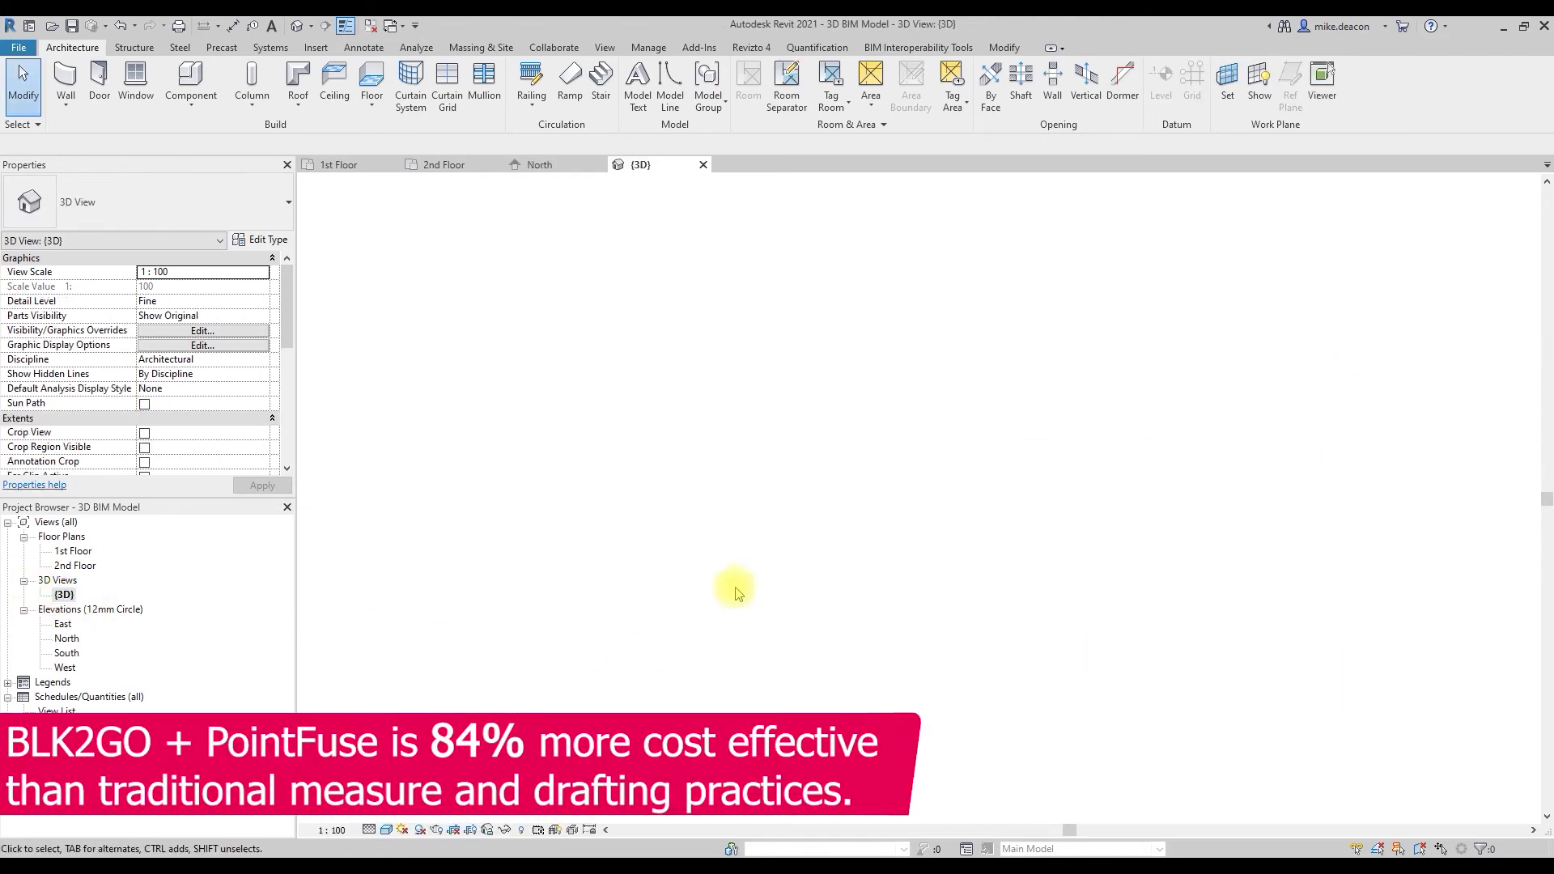
scroll(989, 496, up, 6)
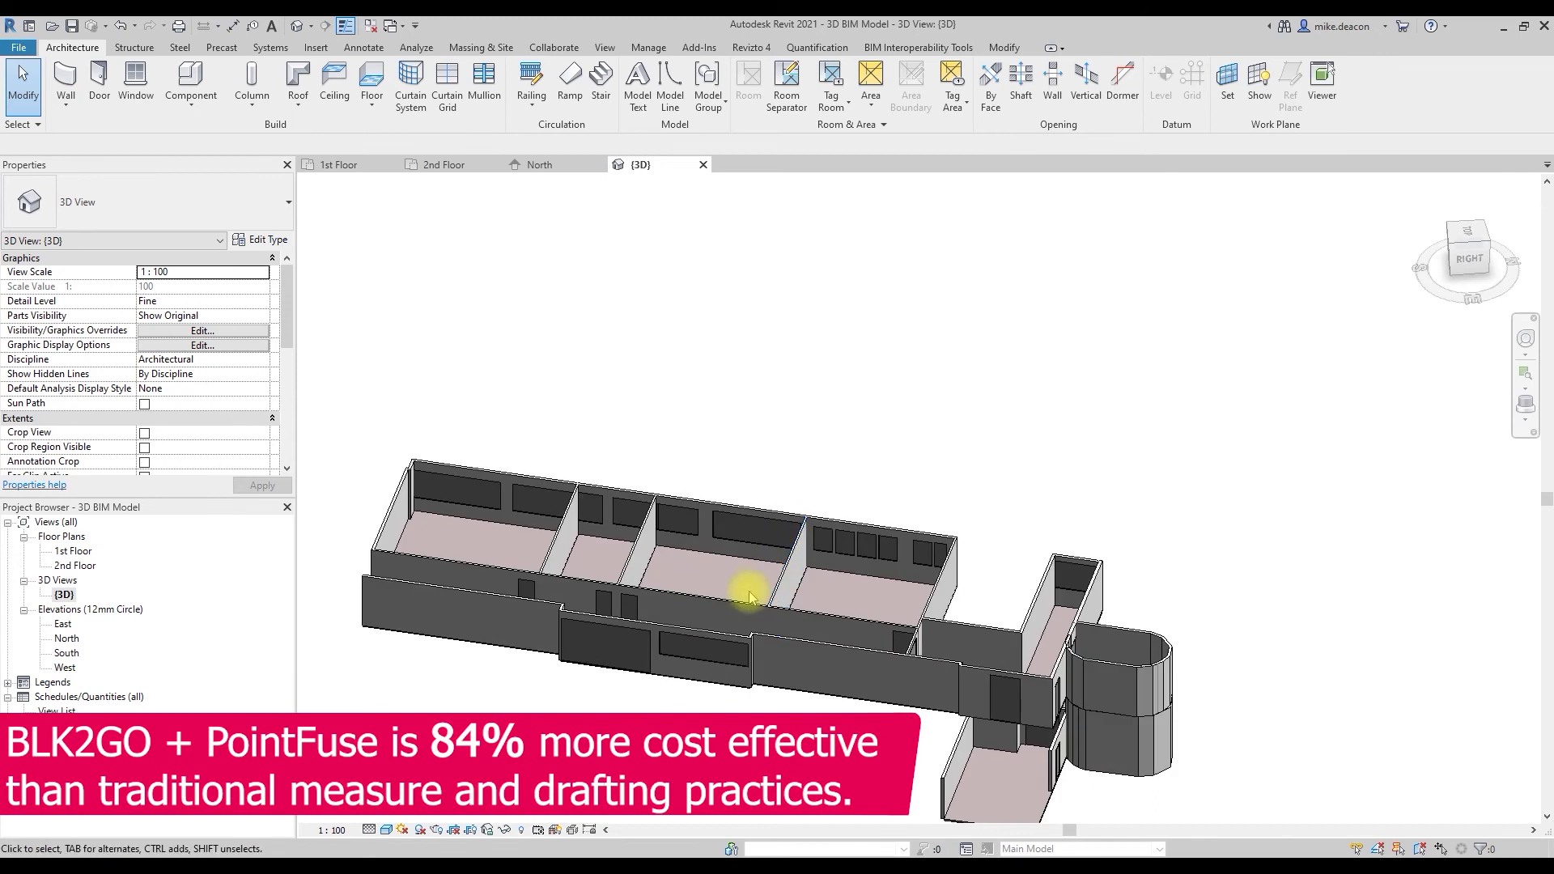
click(775, 586)
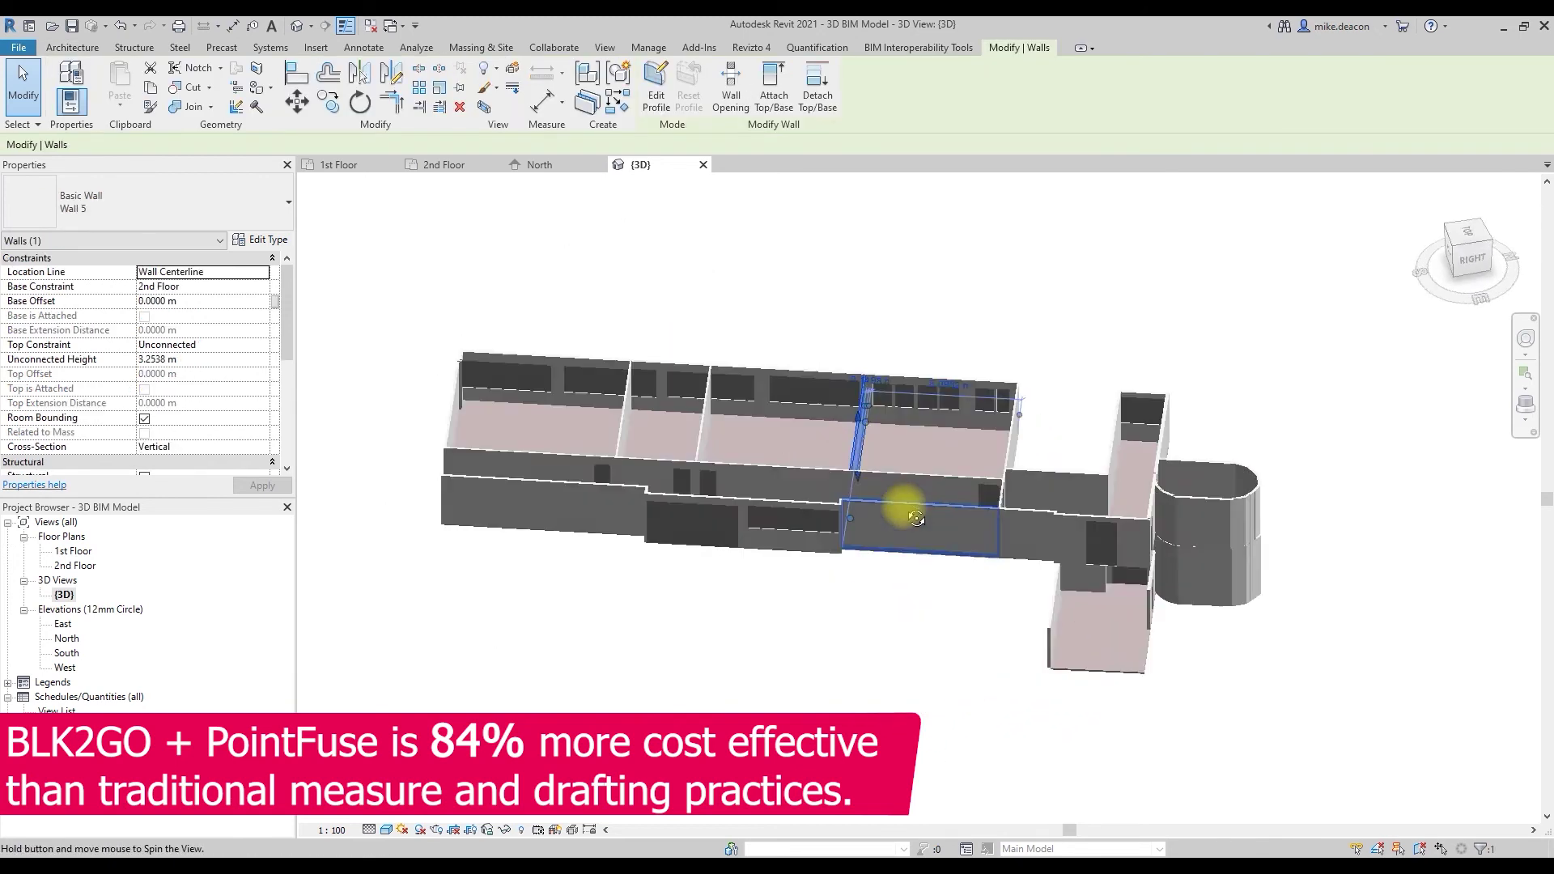